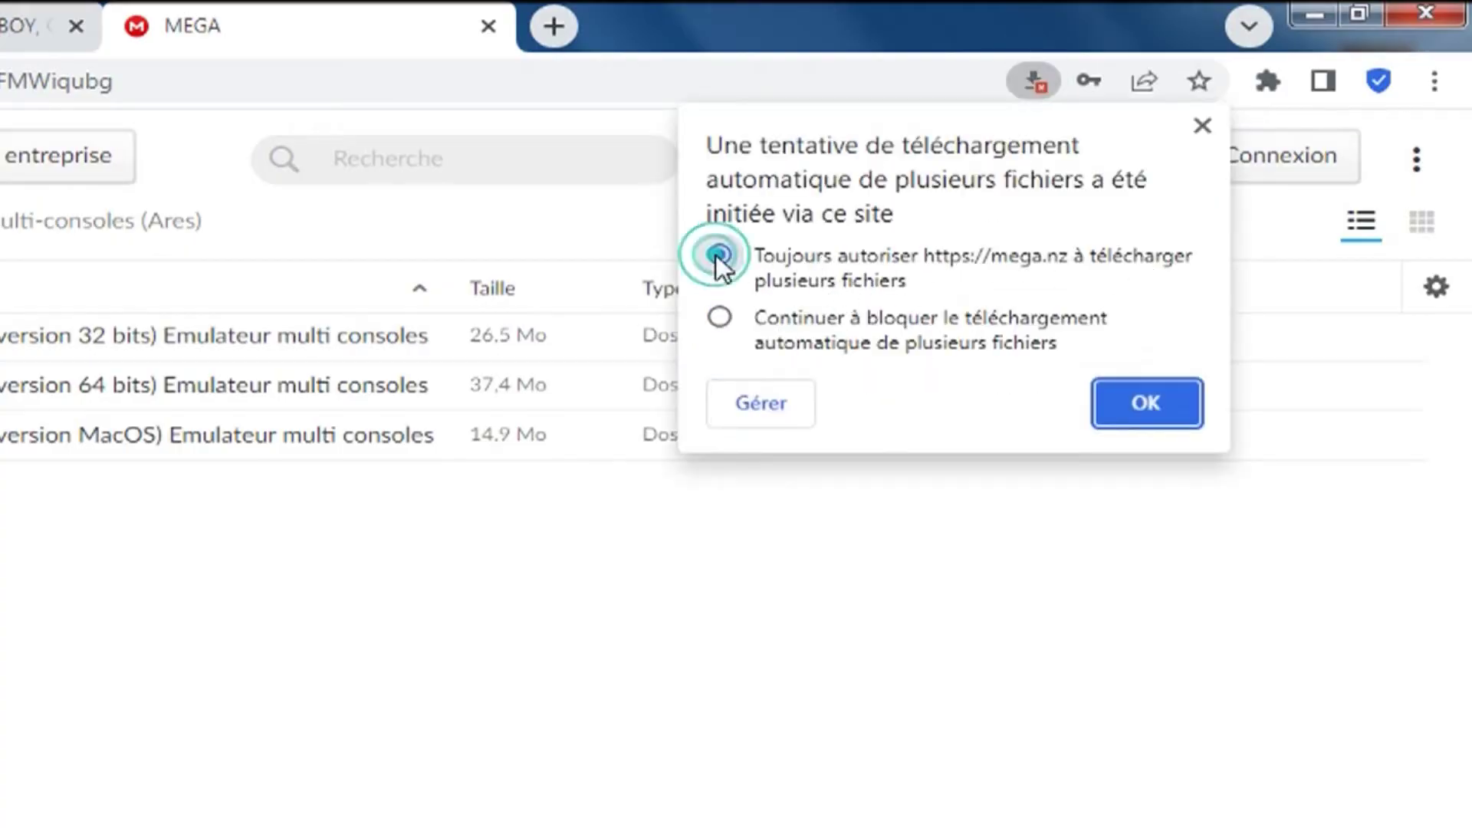
Step: Allow mega.nz to download multiple files automatically and show the downloaded Ares (version 32 bits) zip in its folder
left_click(1143, 402)
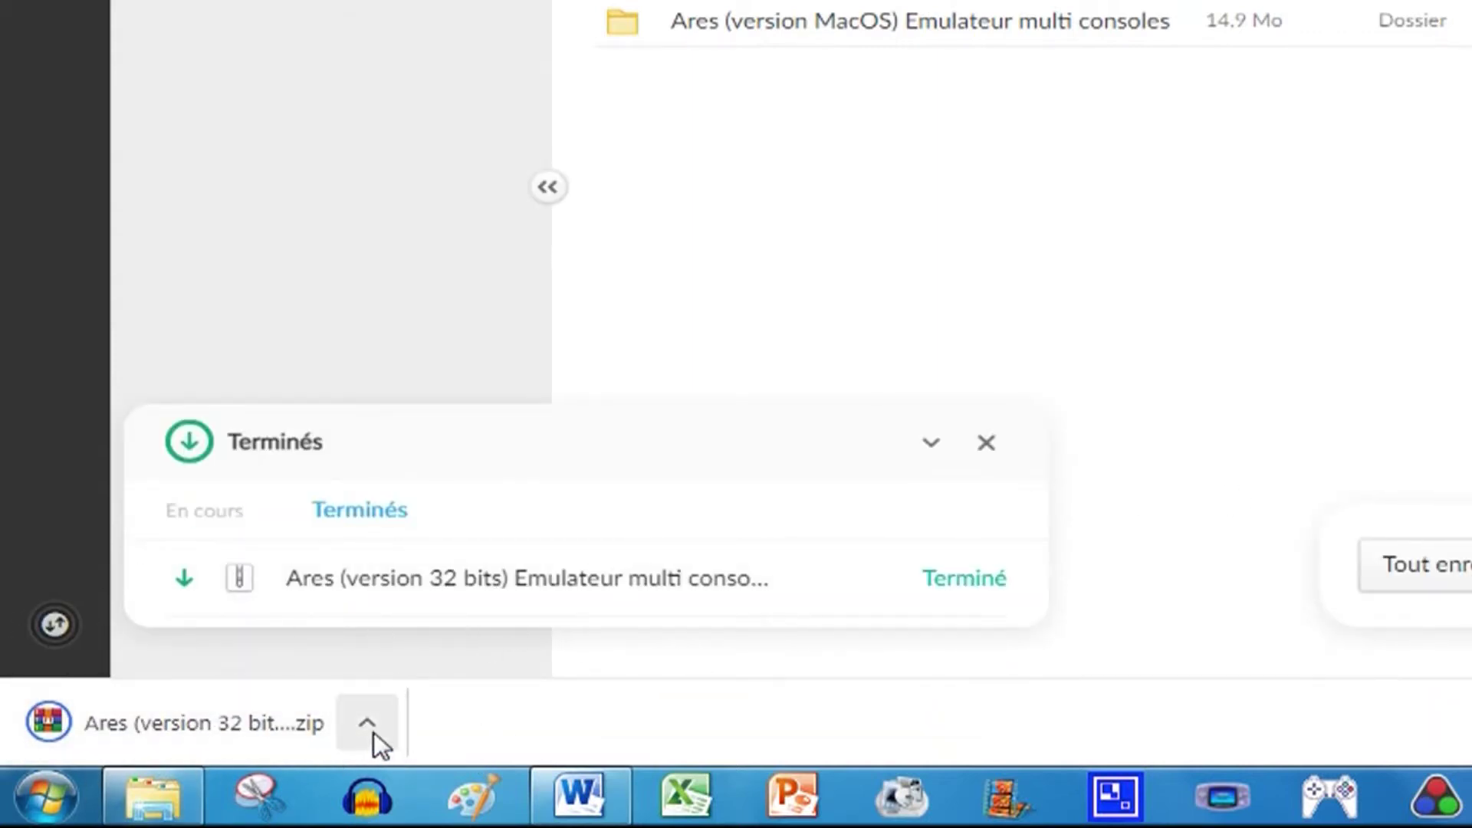
left_click(986, 443)
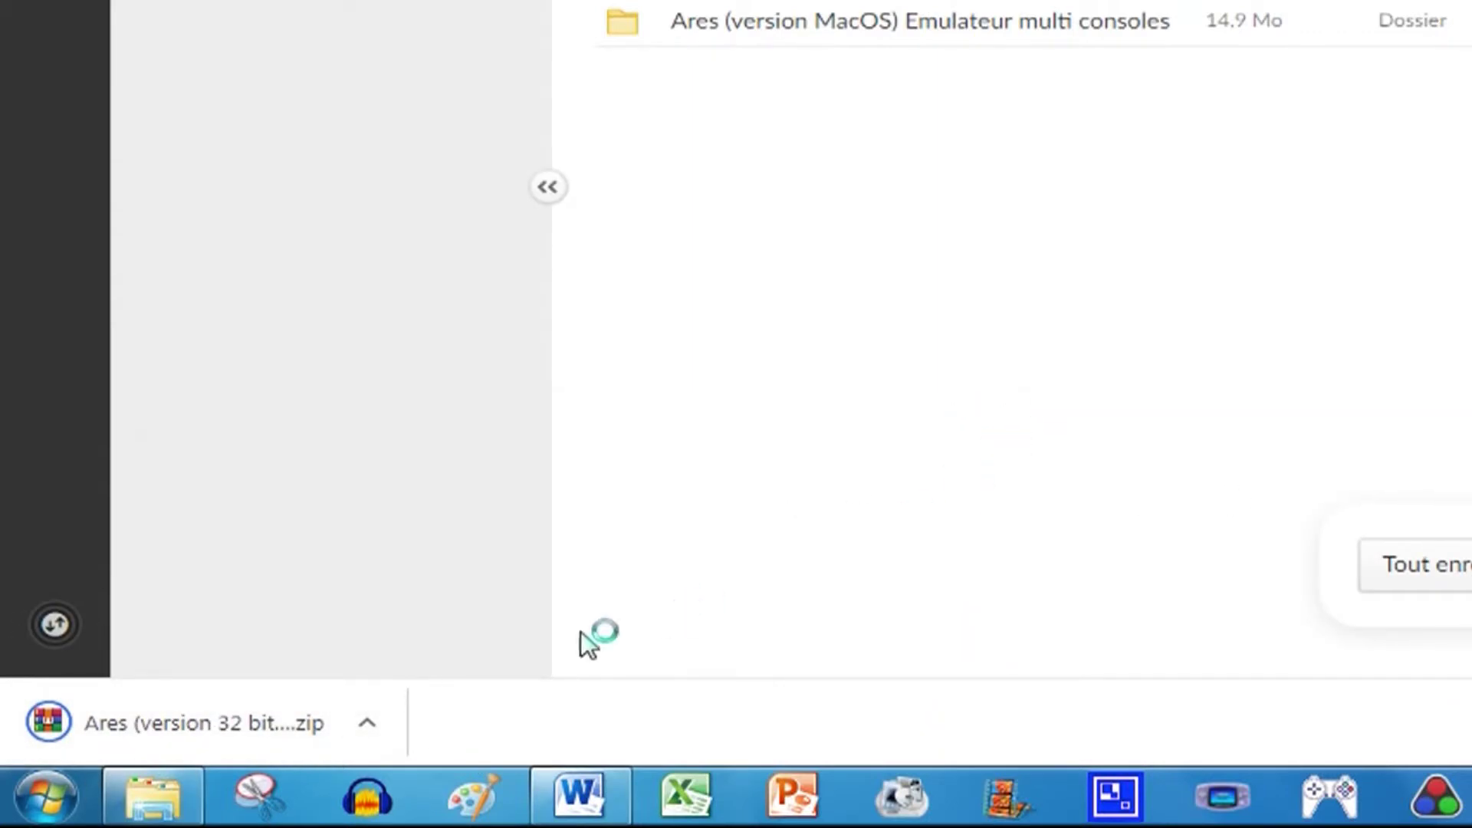
left_click(367, 723)
left_click(525, 615)
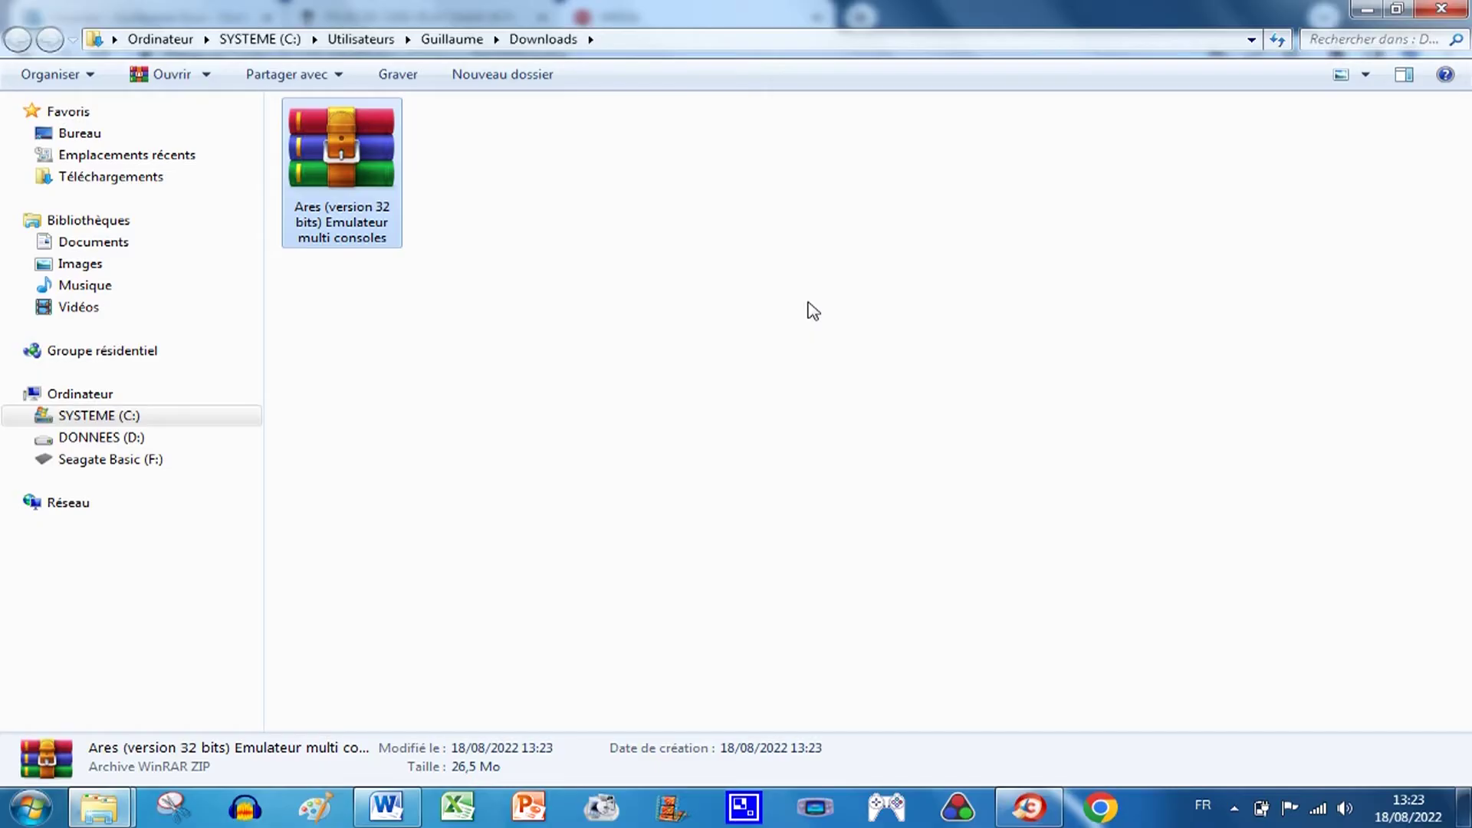
left_click(470, 417)
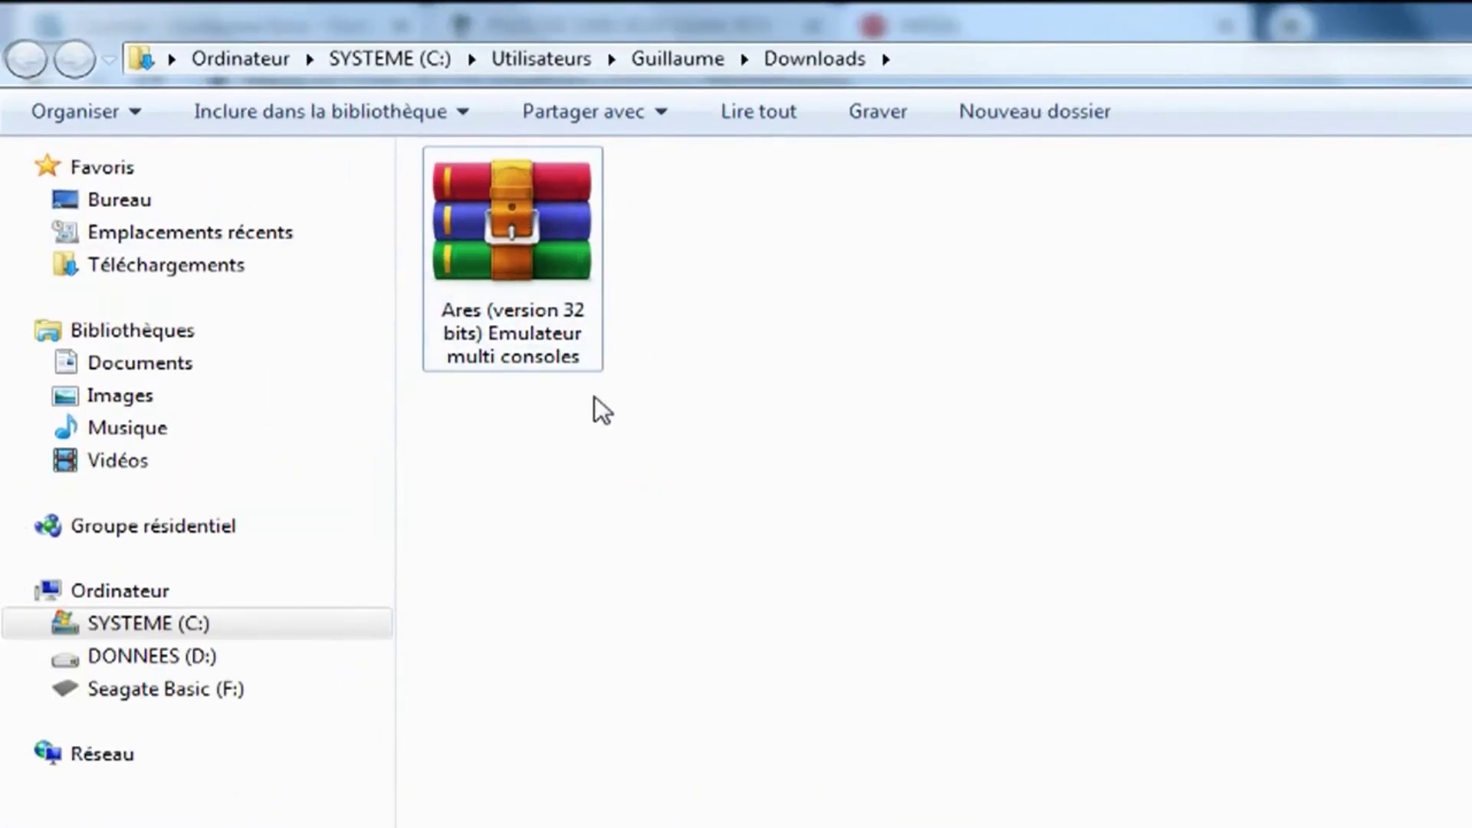
right_click(535, 250)
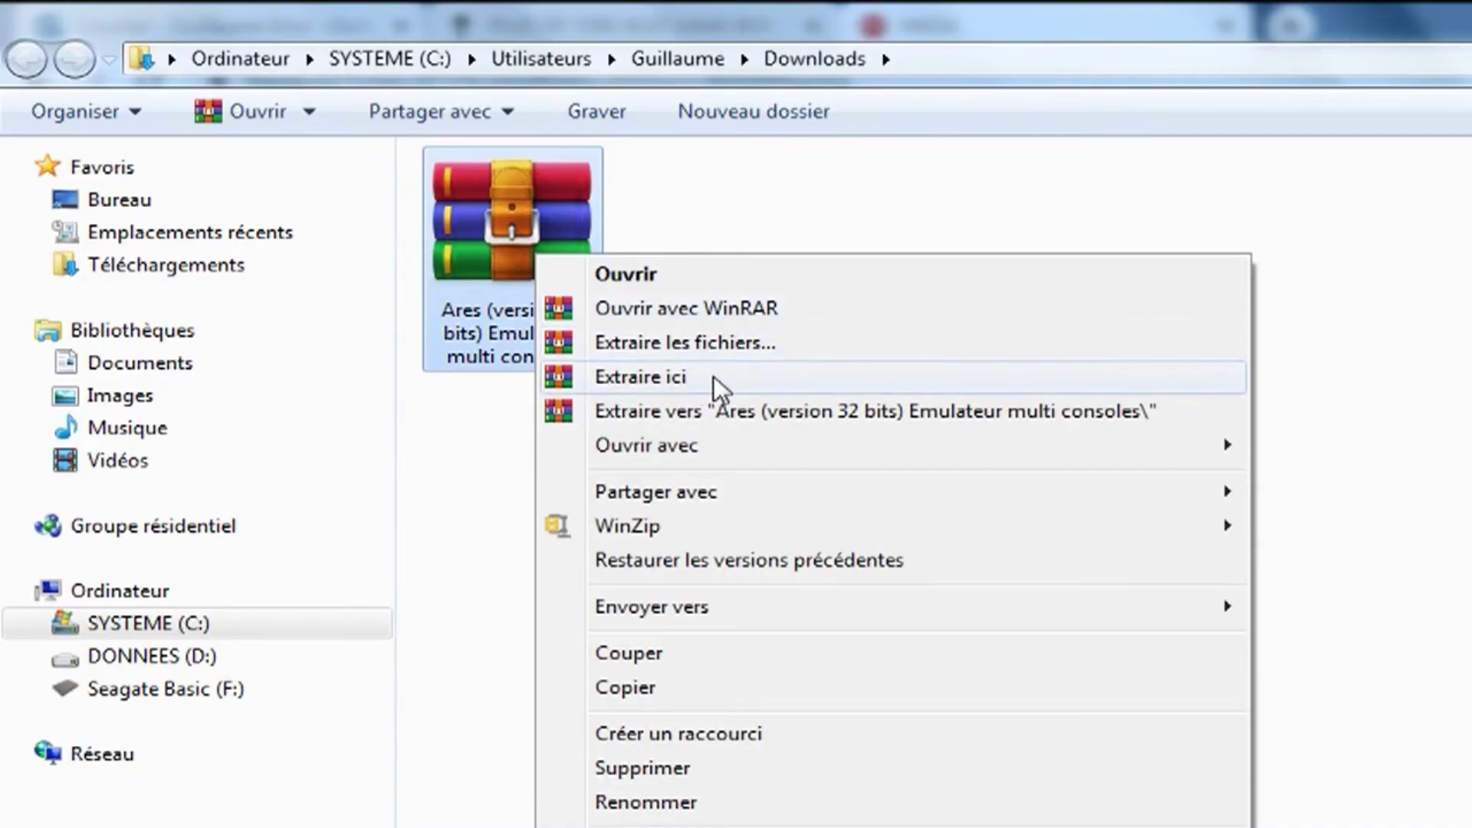
left_click(813, 299)
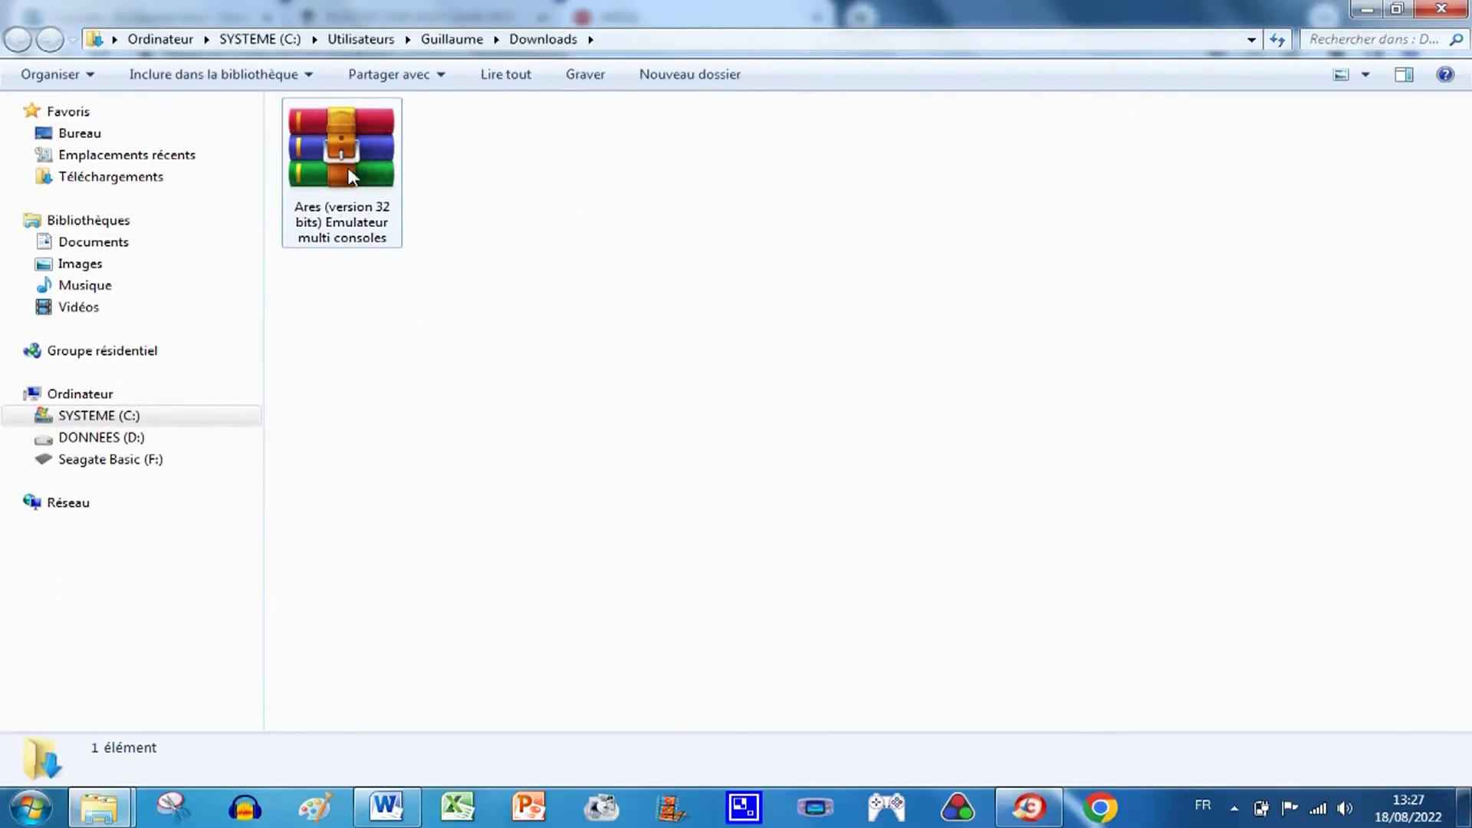
Step: Switch to the browser and open the WinRar download link from the textup.fr emulator page in a new tab
left_click(1029, 806)
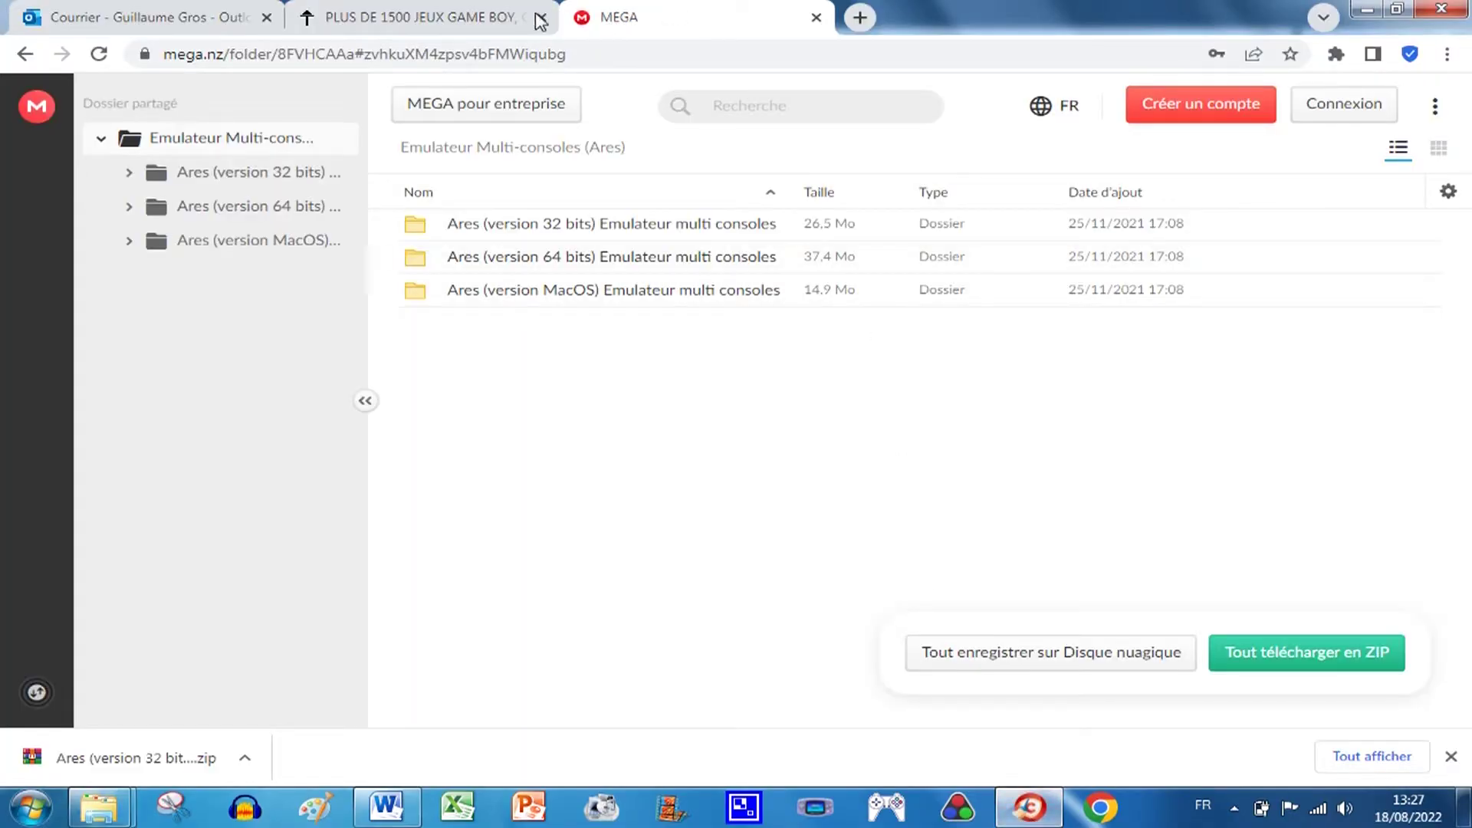
left_click(427, 17)
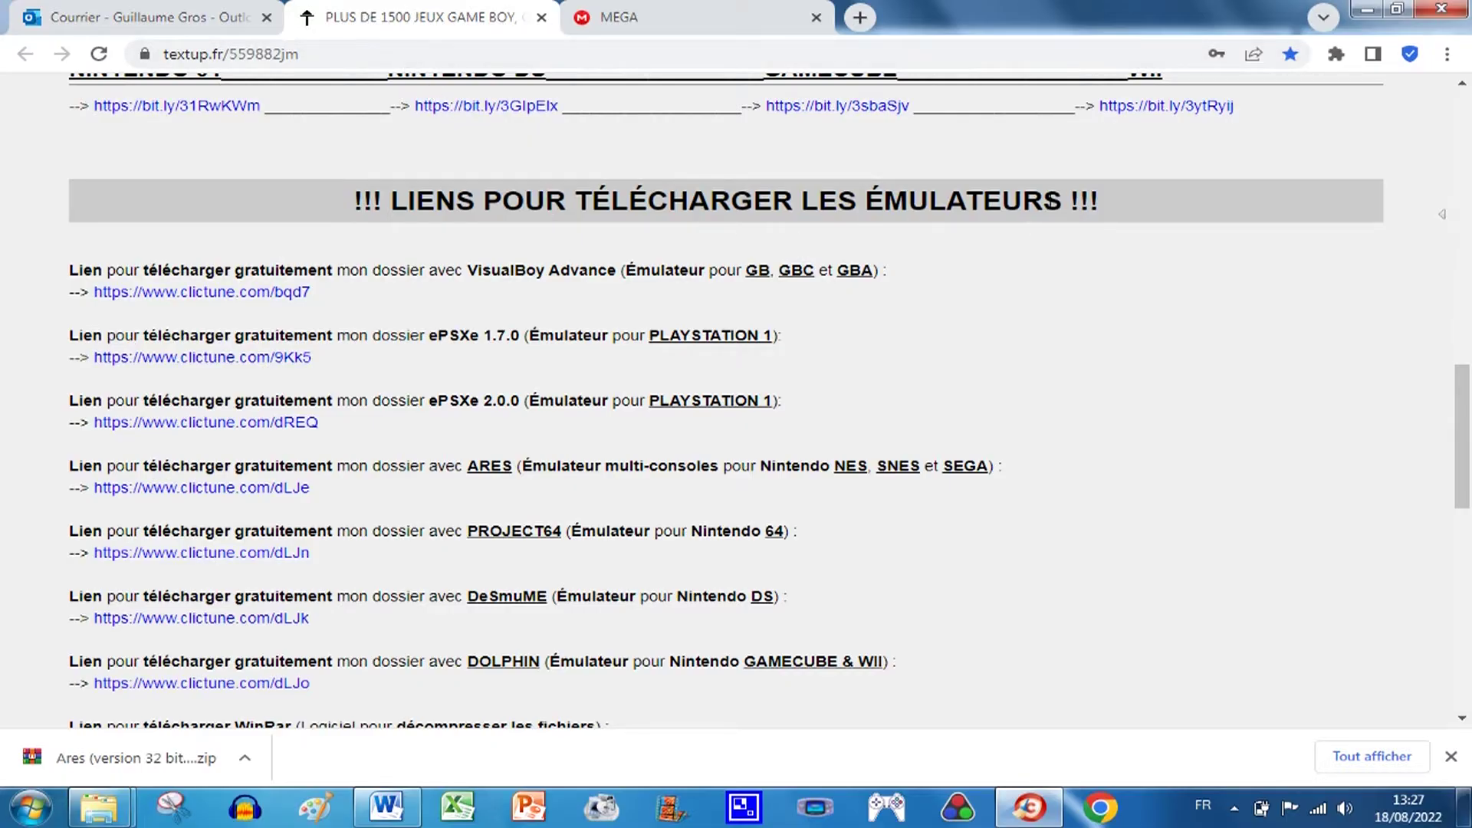
scroll(993, 341, "down", 1)
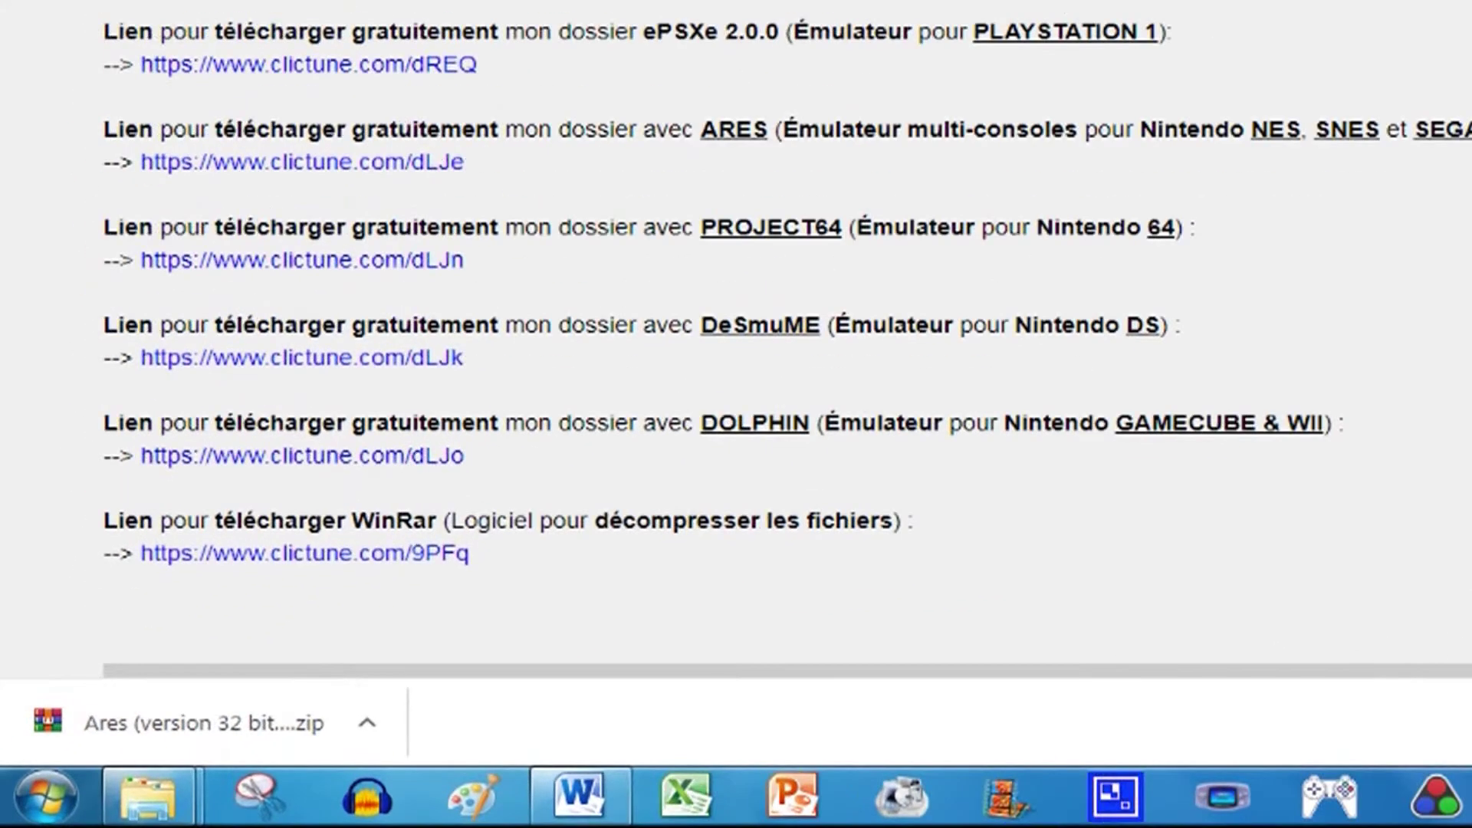
left_click_drag(354, 518, 436, 520)
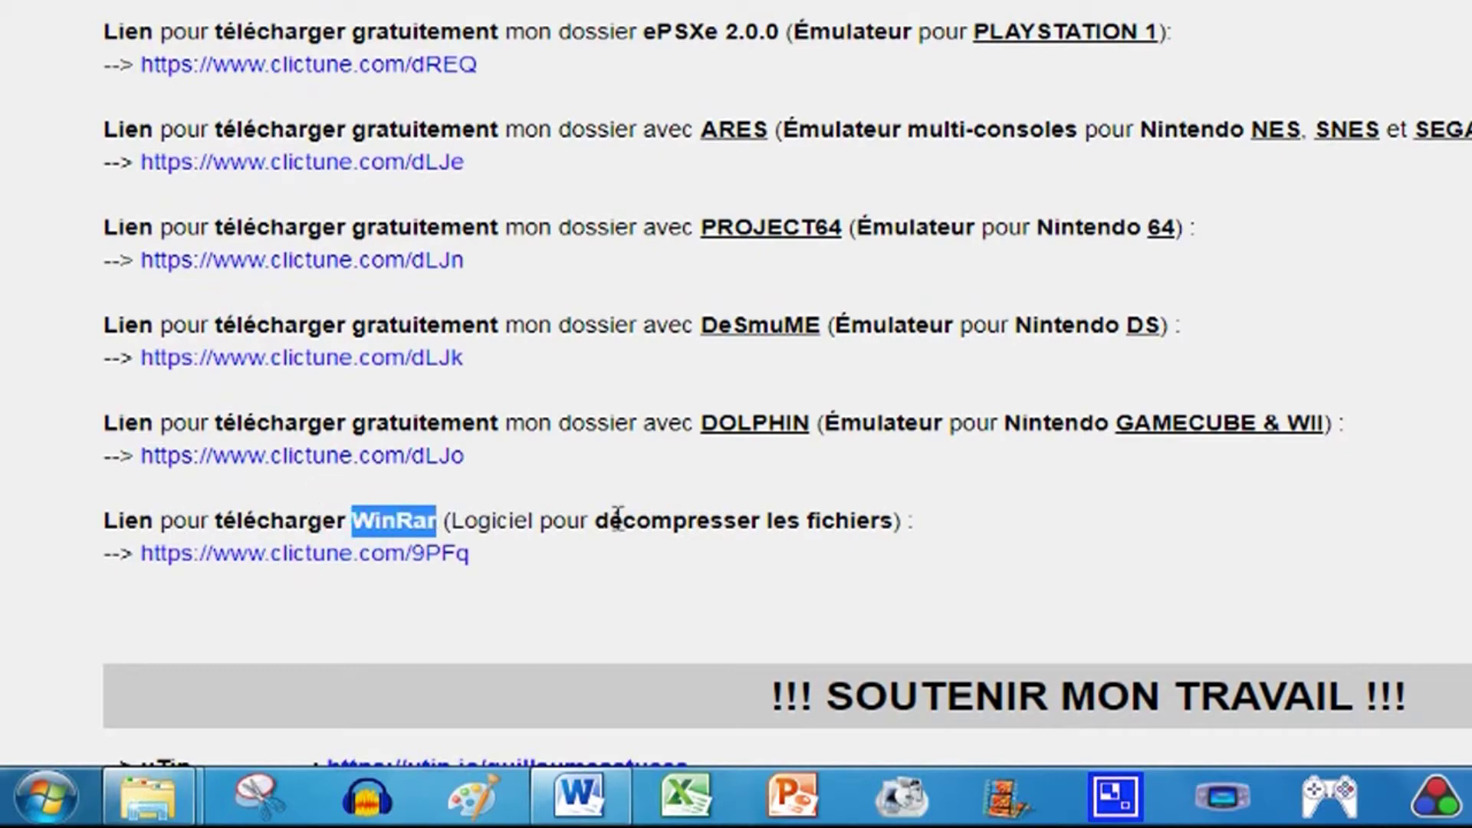
right_click(370, 554)
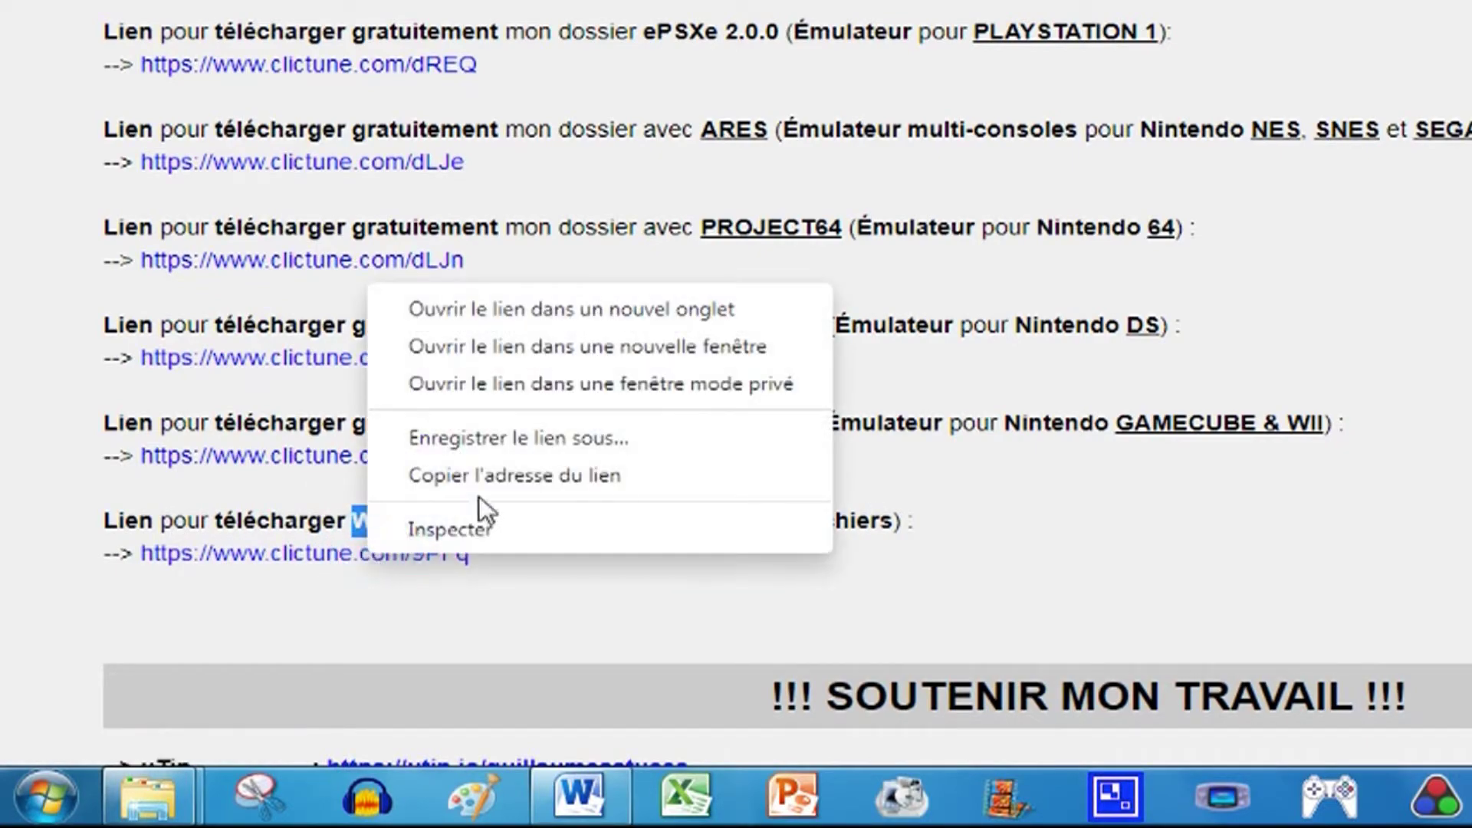
left_click(587, 311)
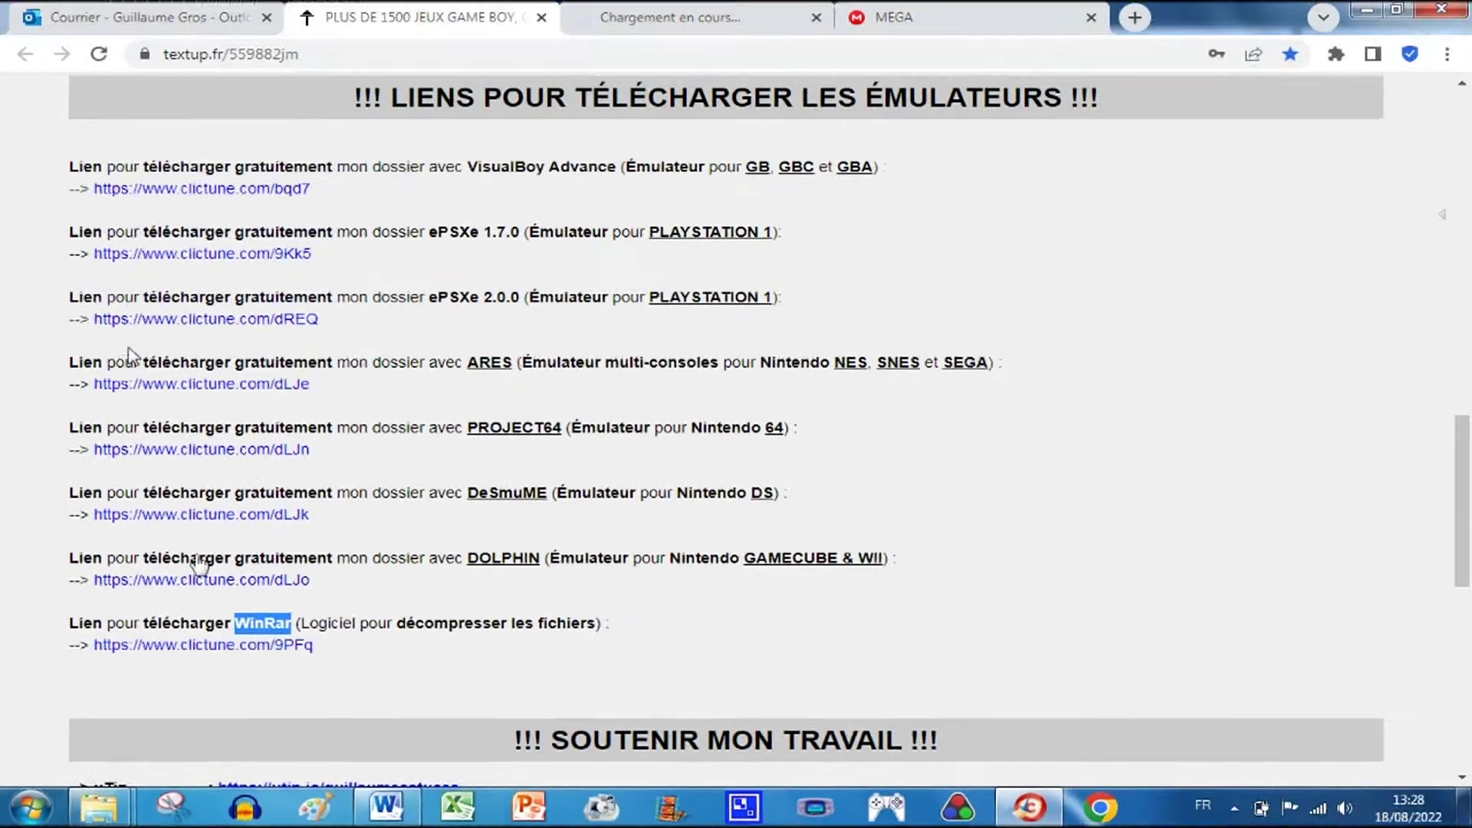
Step: Go through the WinRar link page to MEGA, closing the blank pop-up window, and download the file
left_click(683, 17)
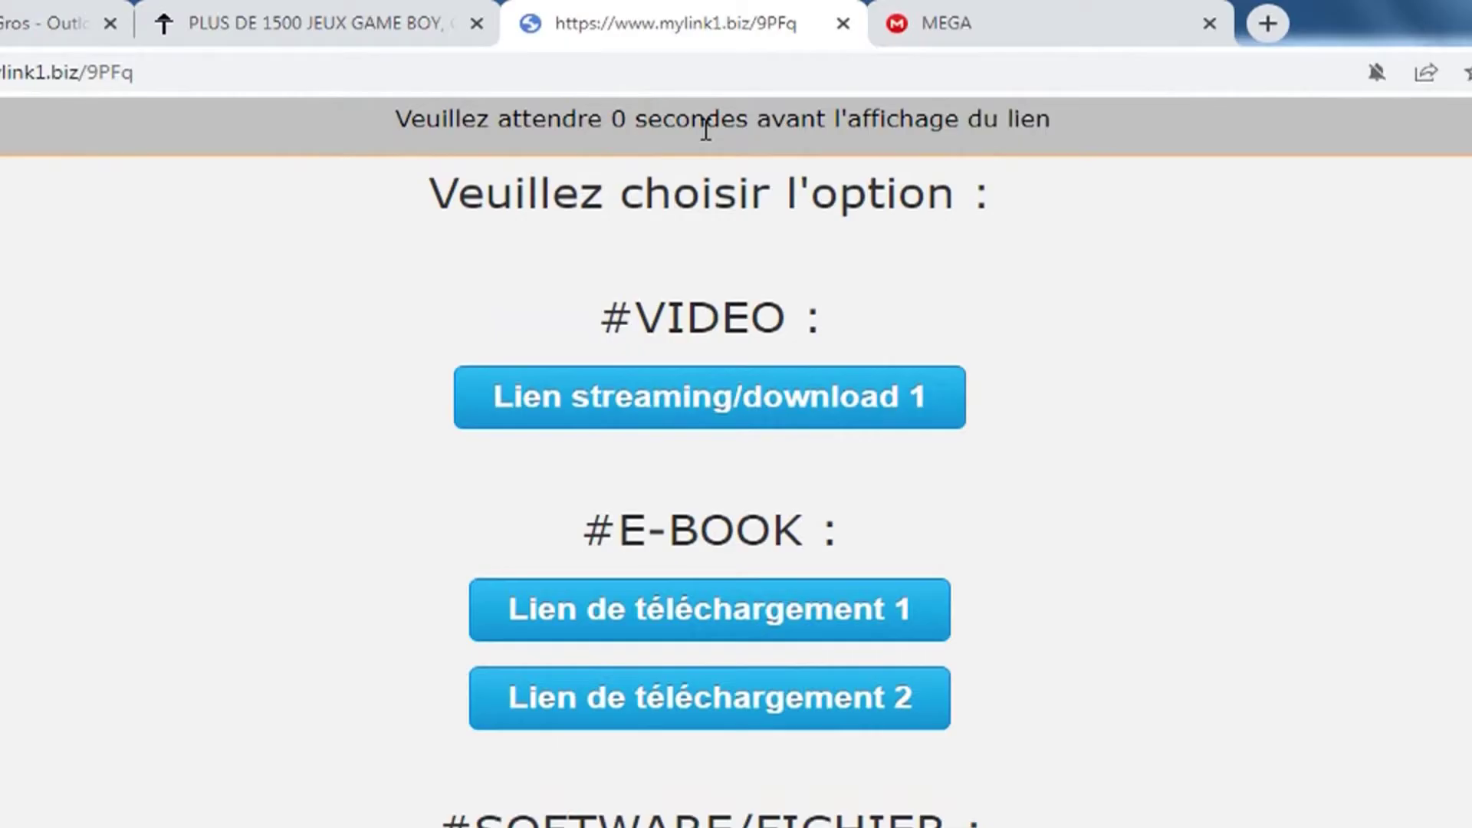
left_click(742, 131)
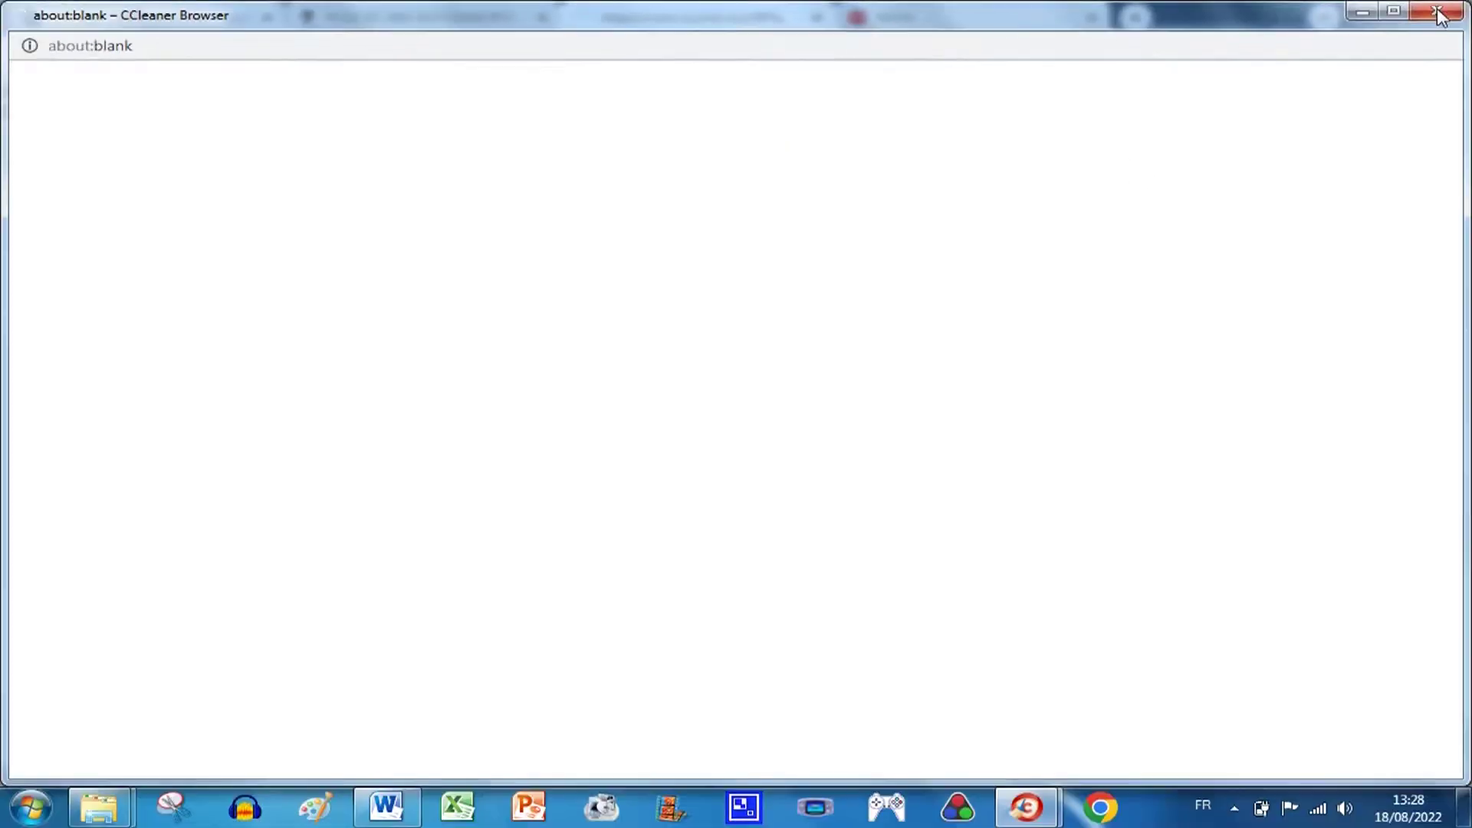
left_click(1438, 12)
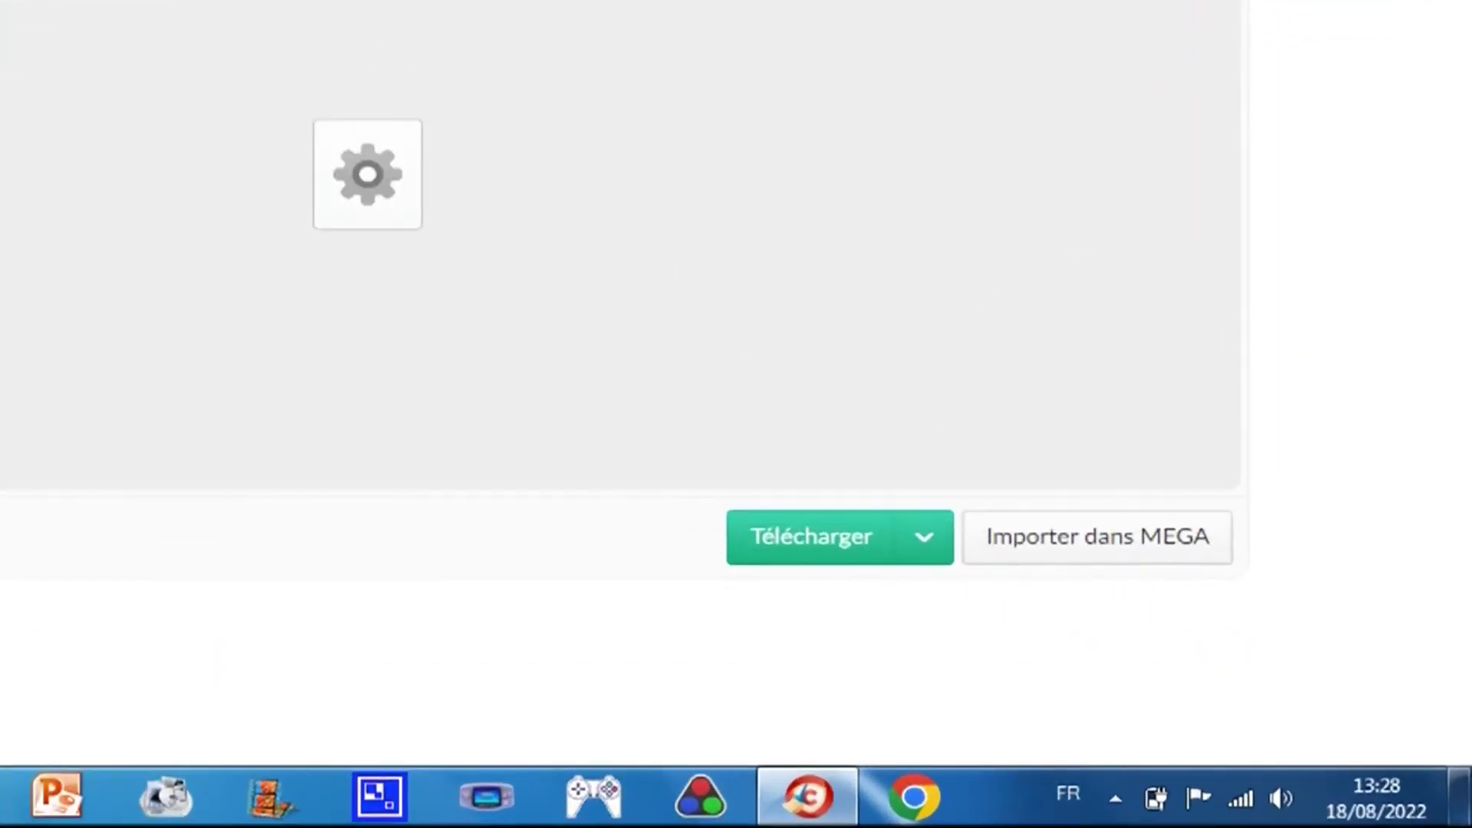
left_click(836, 551)
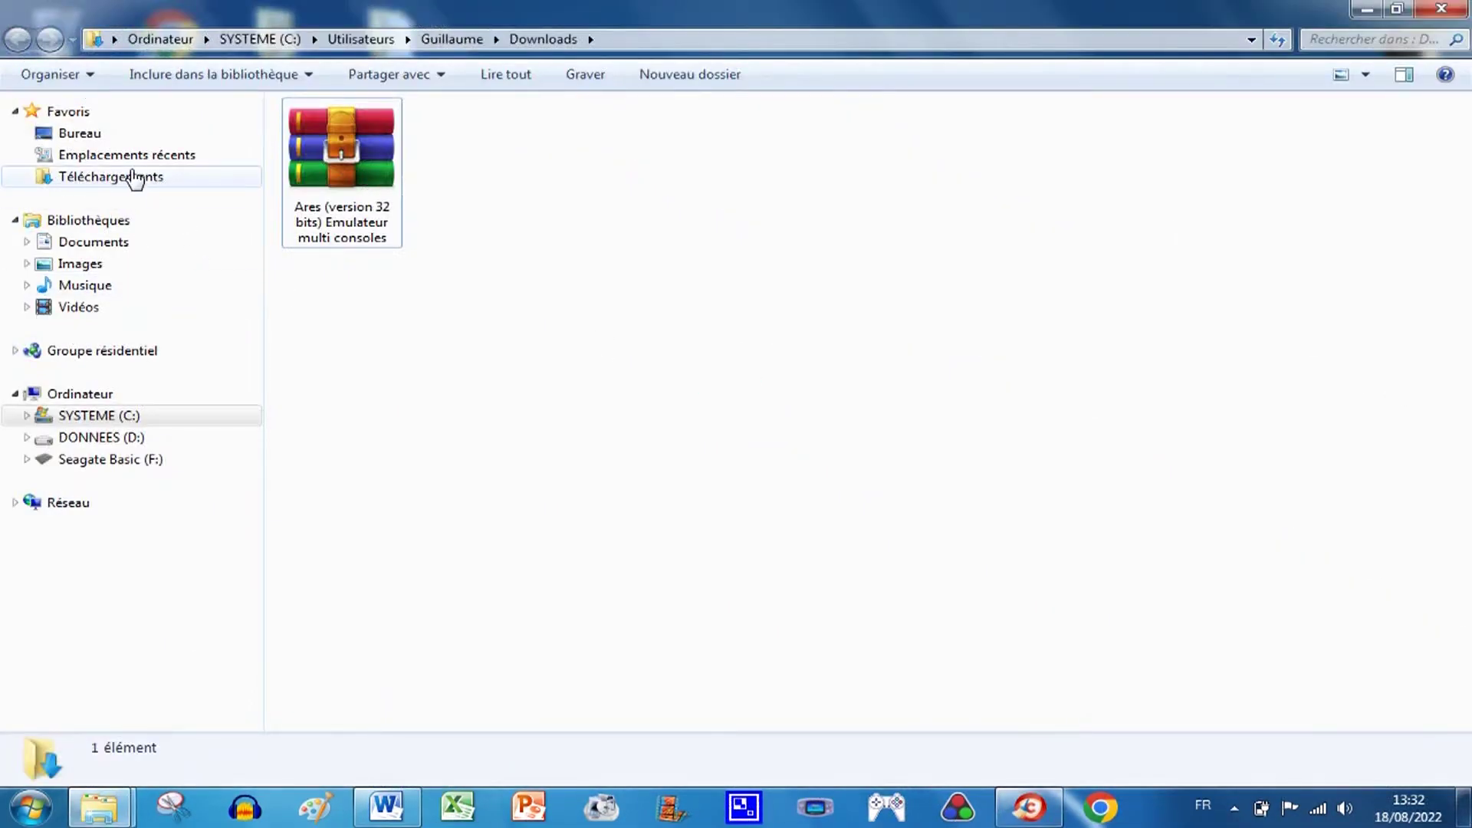
Step: Extract the Ares (version 32 bits) Emulateur multi consoles archive directly into the Downloads folder
double_click(367, 159)
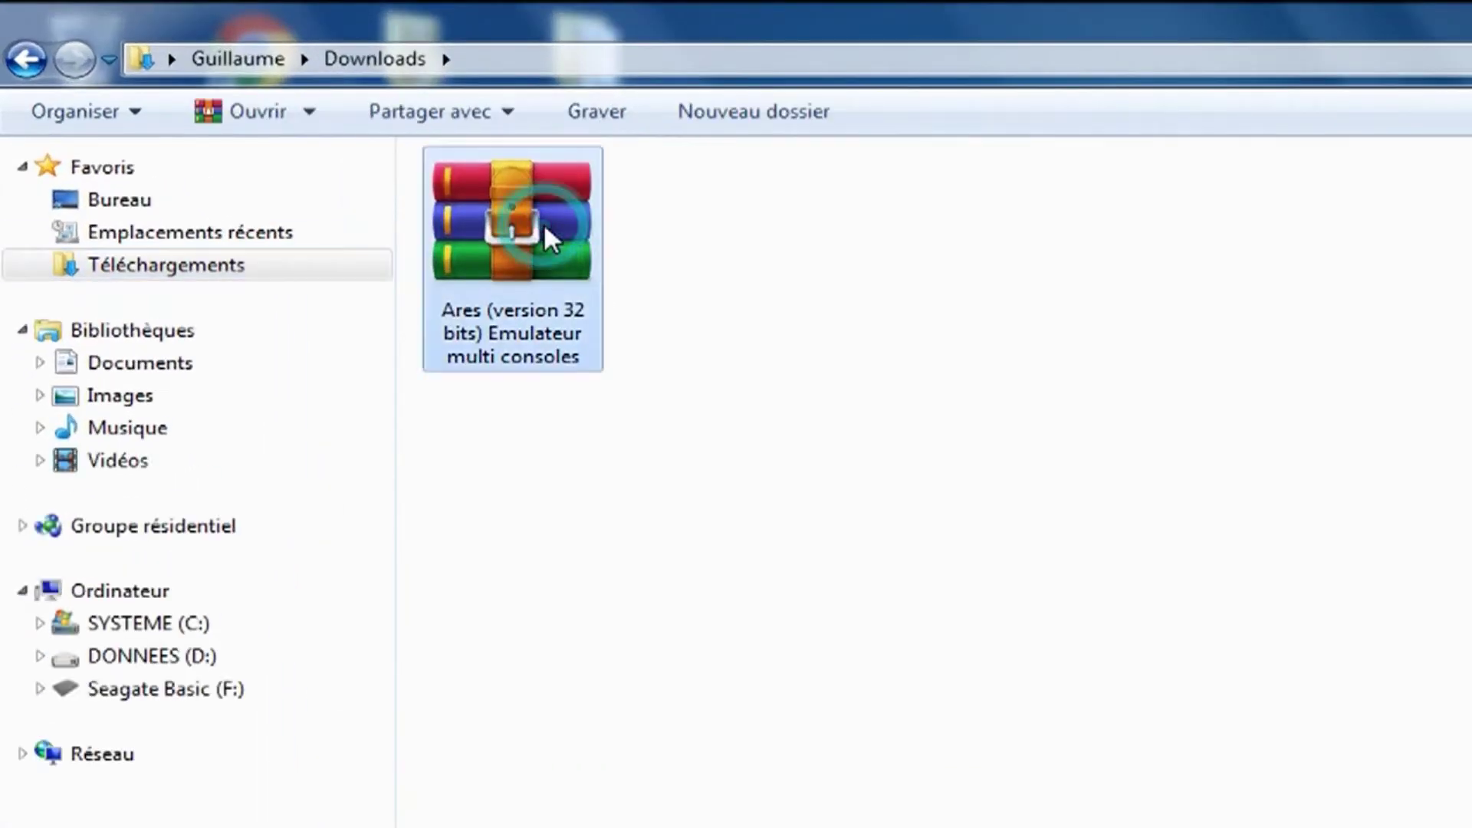
right_click(531, 261)
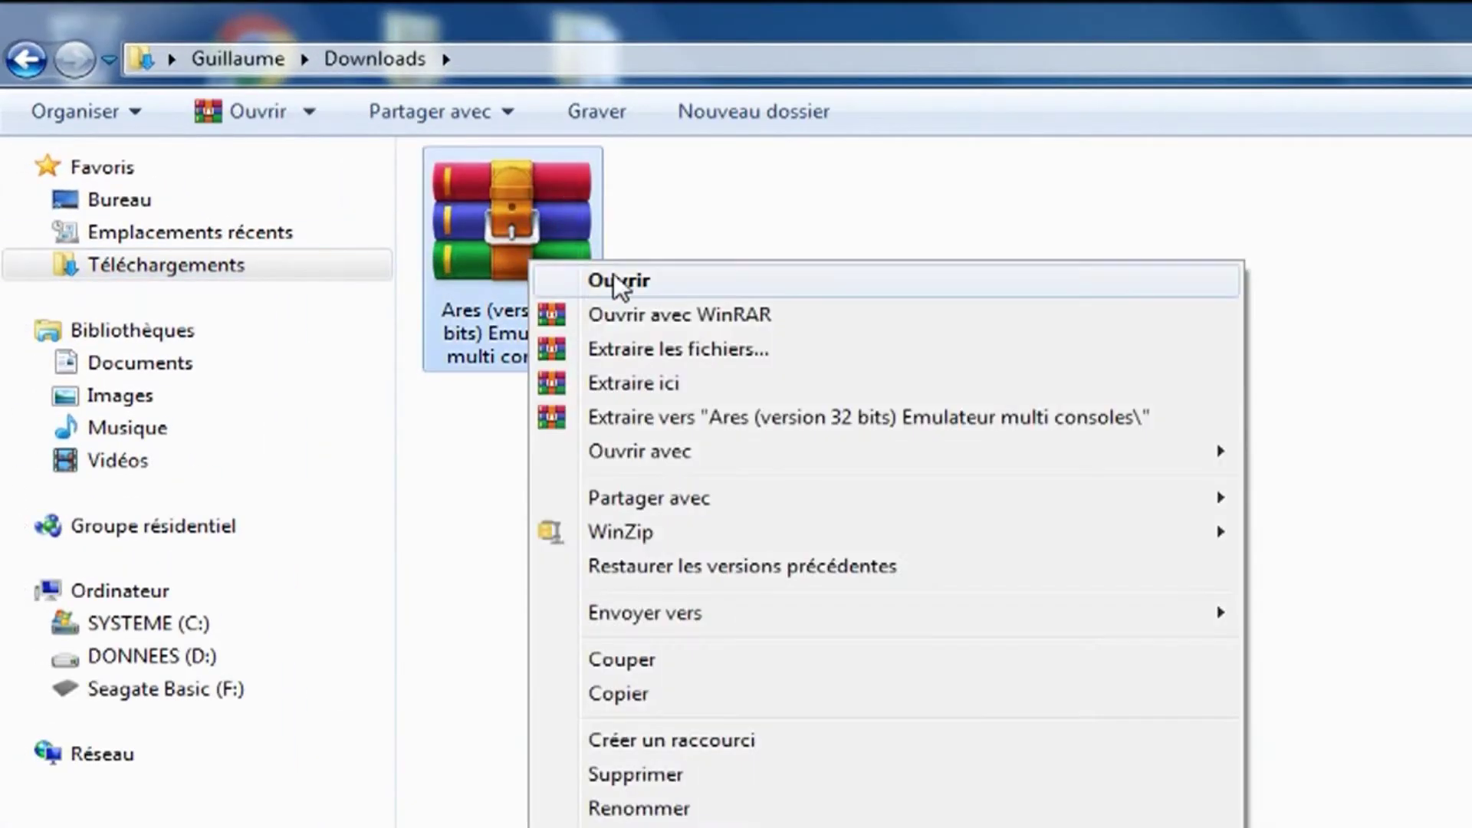
left_click(698, 387)
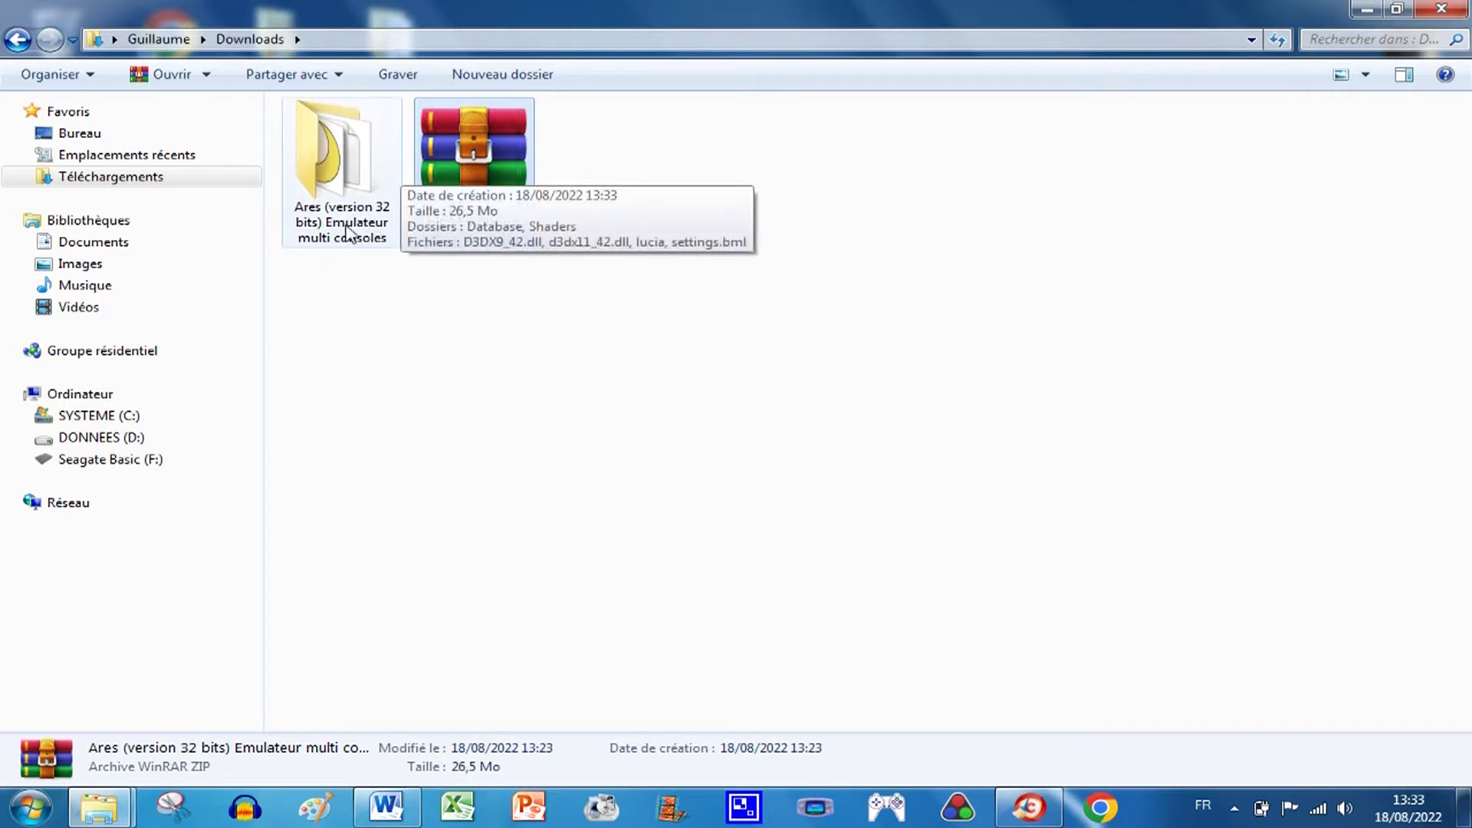
Step: Delete the original Ares (version 32 bits) zip archive from the Downloads folder
right_click(499, 176)
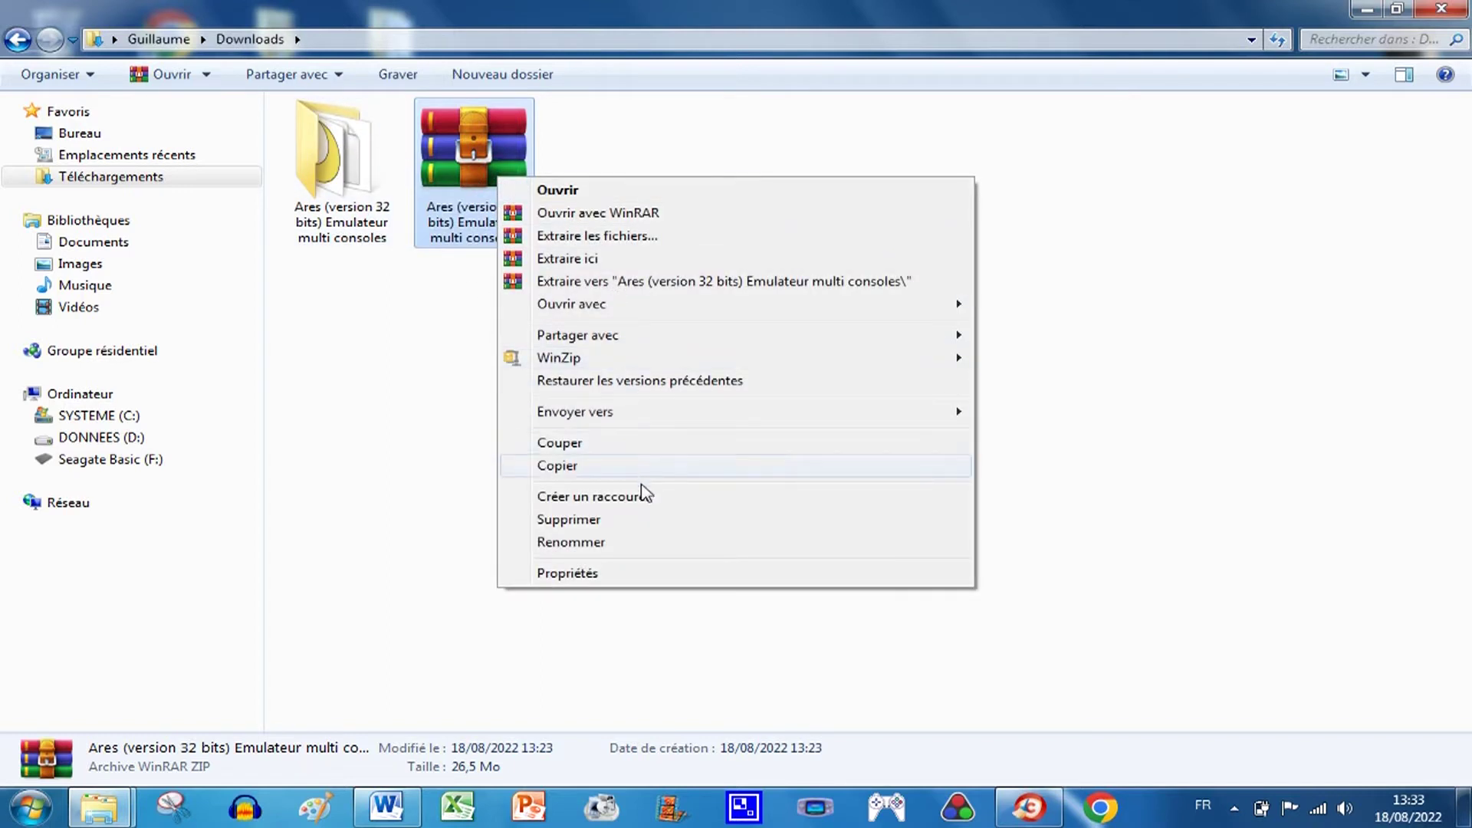
left_click(585, 519)
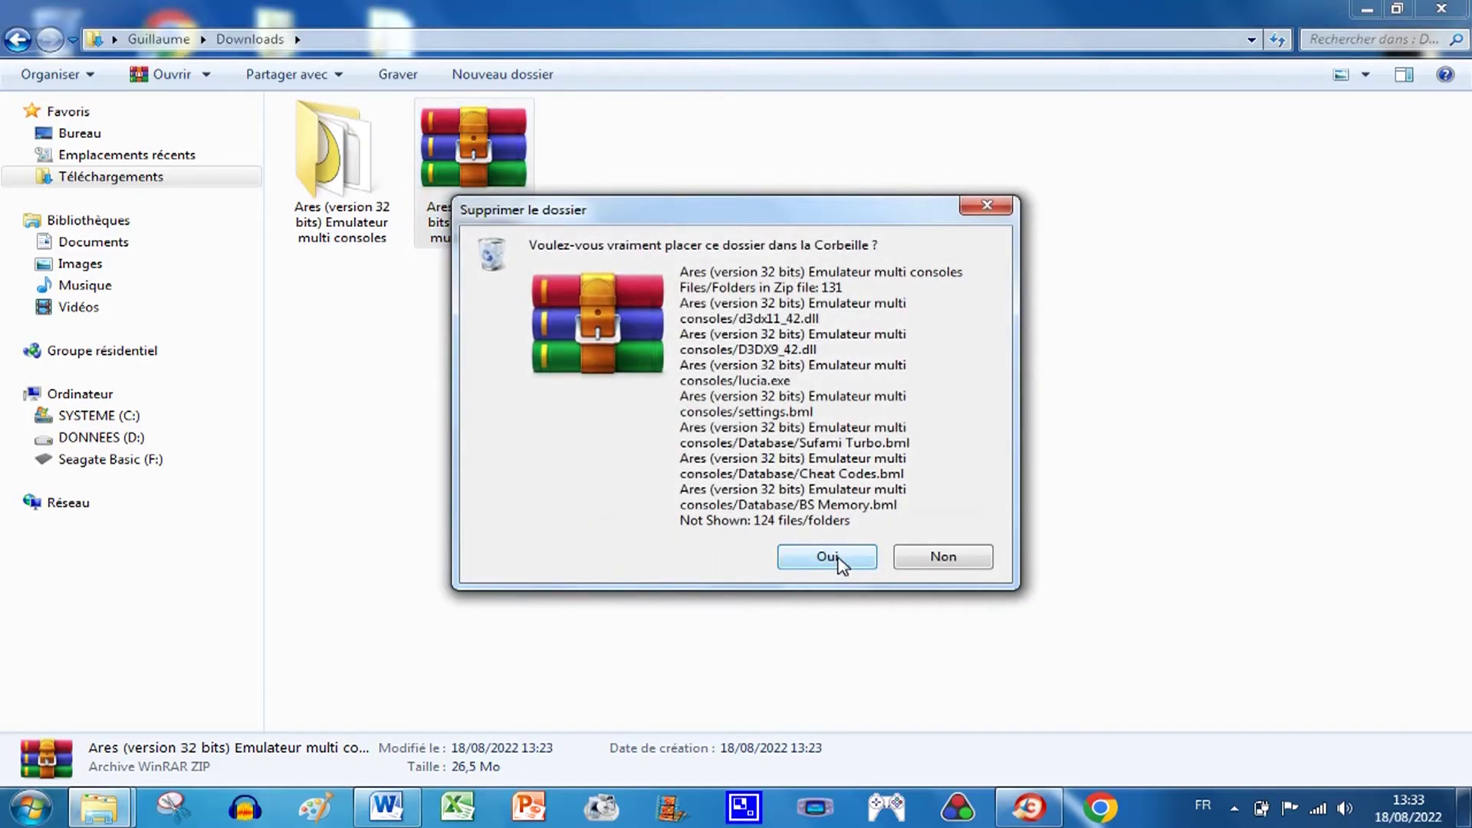
left_click(842, 565)
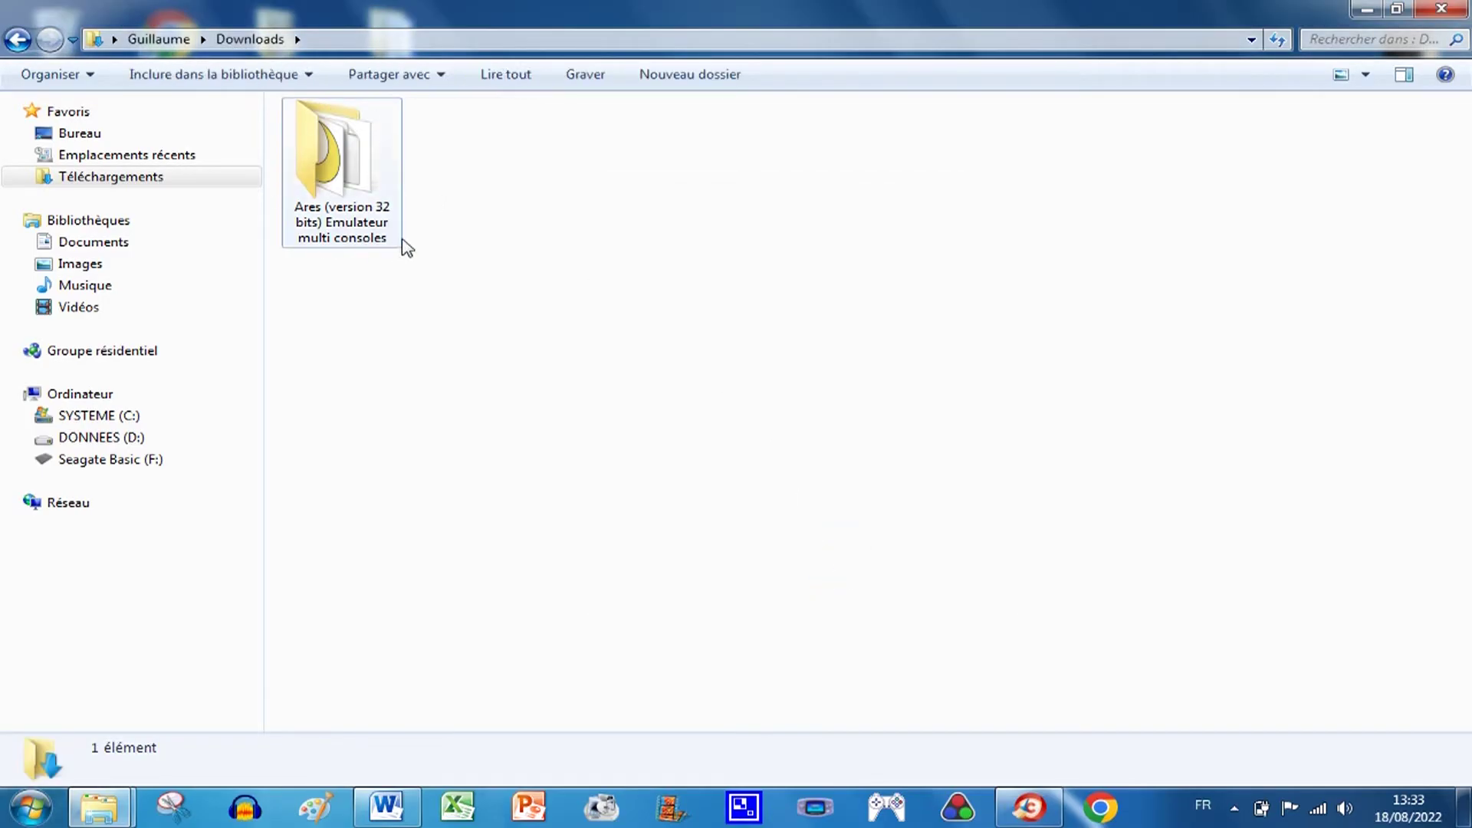
Step: Move the extracted Ares (version 32 bits) folder from Downloads to the desktop, placing it near the centre
right_click(336, 170)
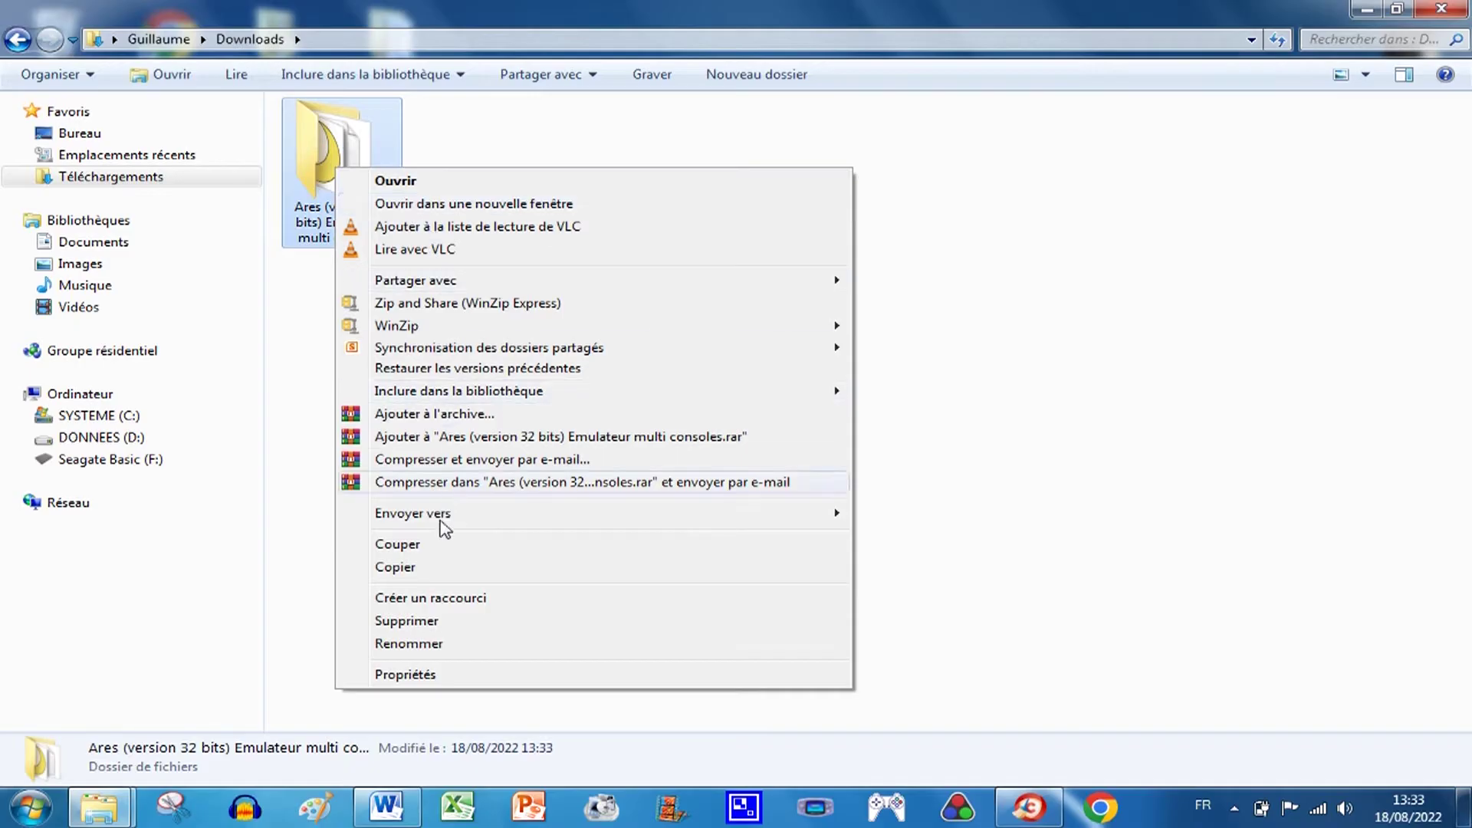
left_click(405, 545)
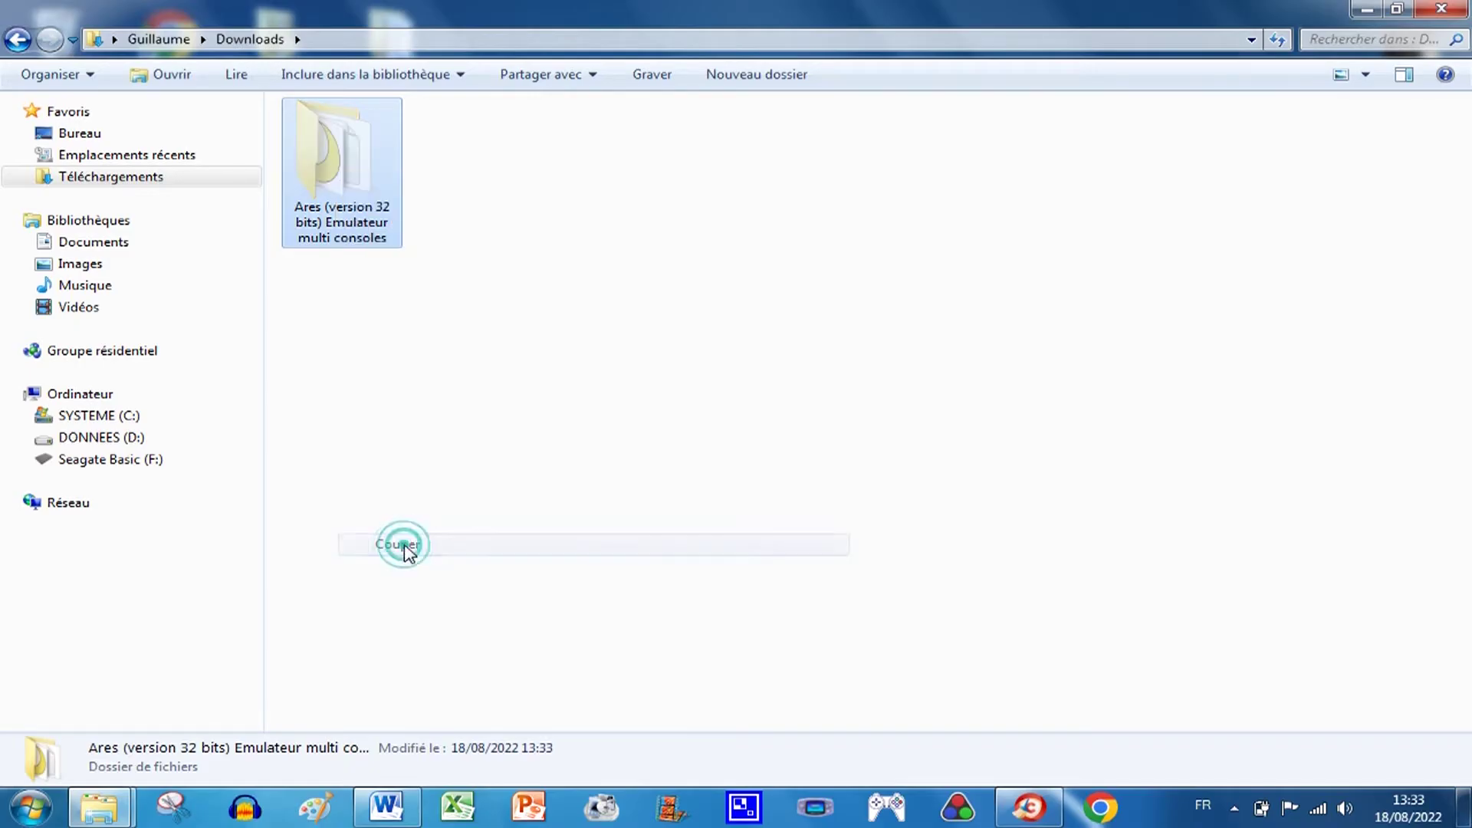
left_click(1364, 11)
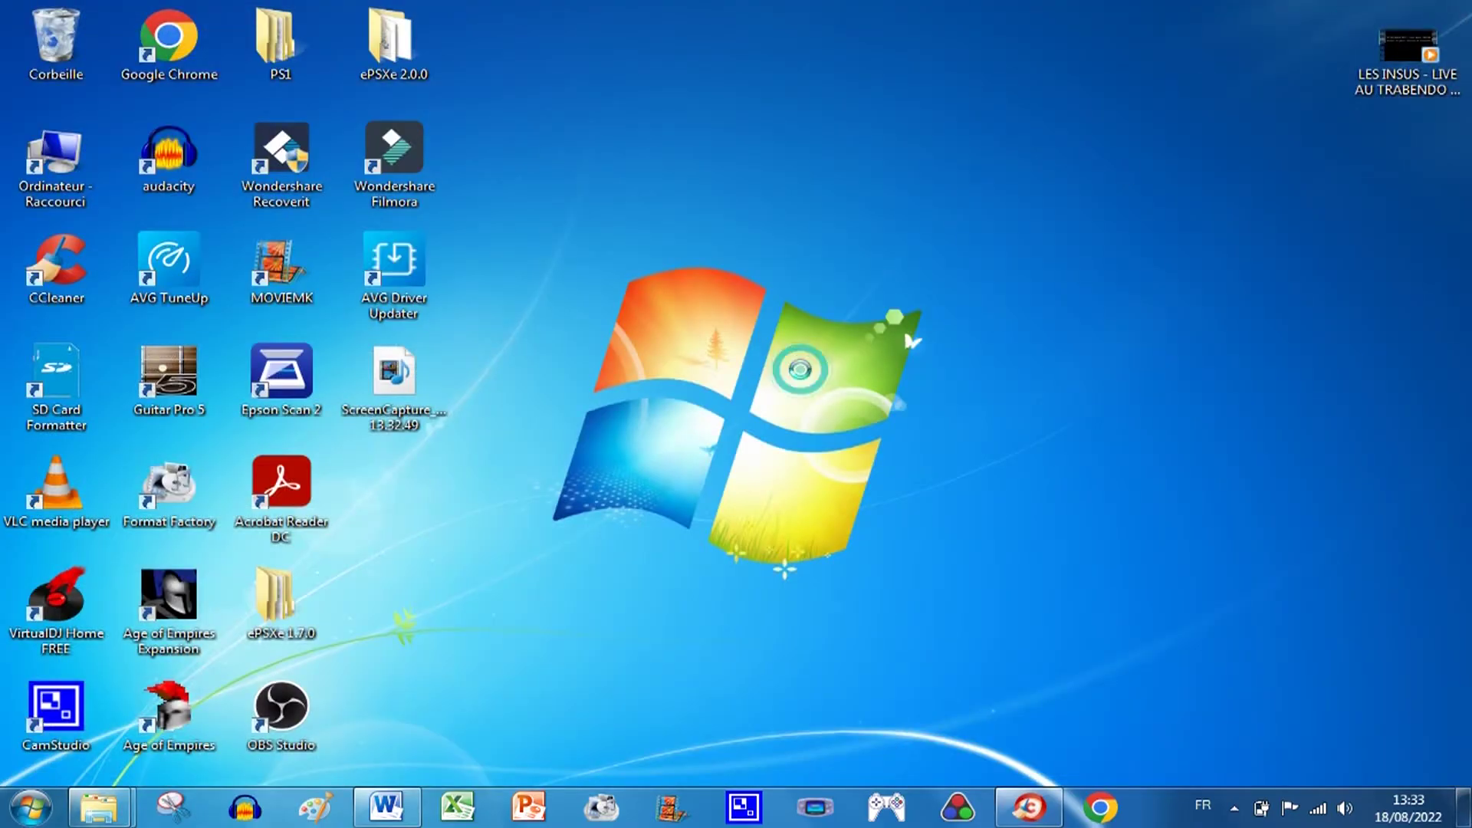
right_click(801, 371)
left_click(868, 461)
left_click_drag(856, 292, 744, 411)
Step: Open the Ares folder on the desktop and test-launch the lucia application, closing its window again
double_click(743, 412)
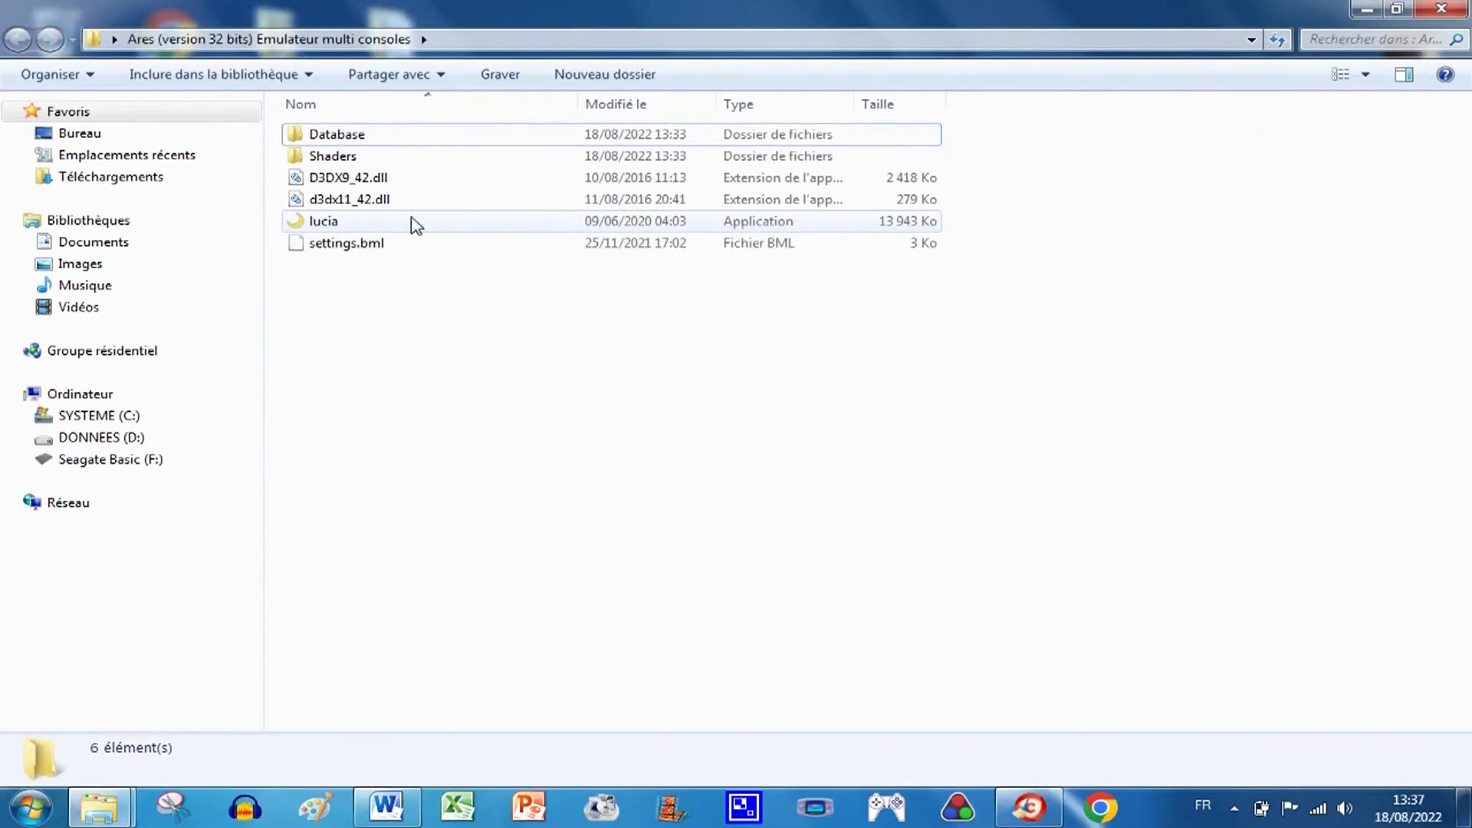
double_click(343, 224)
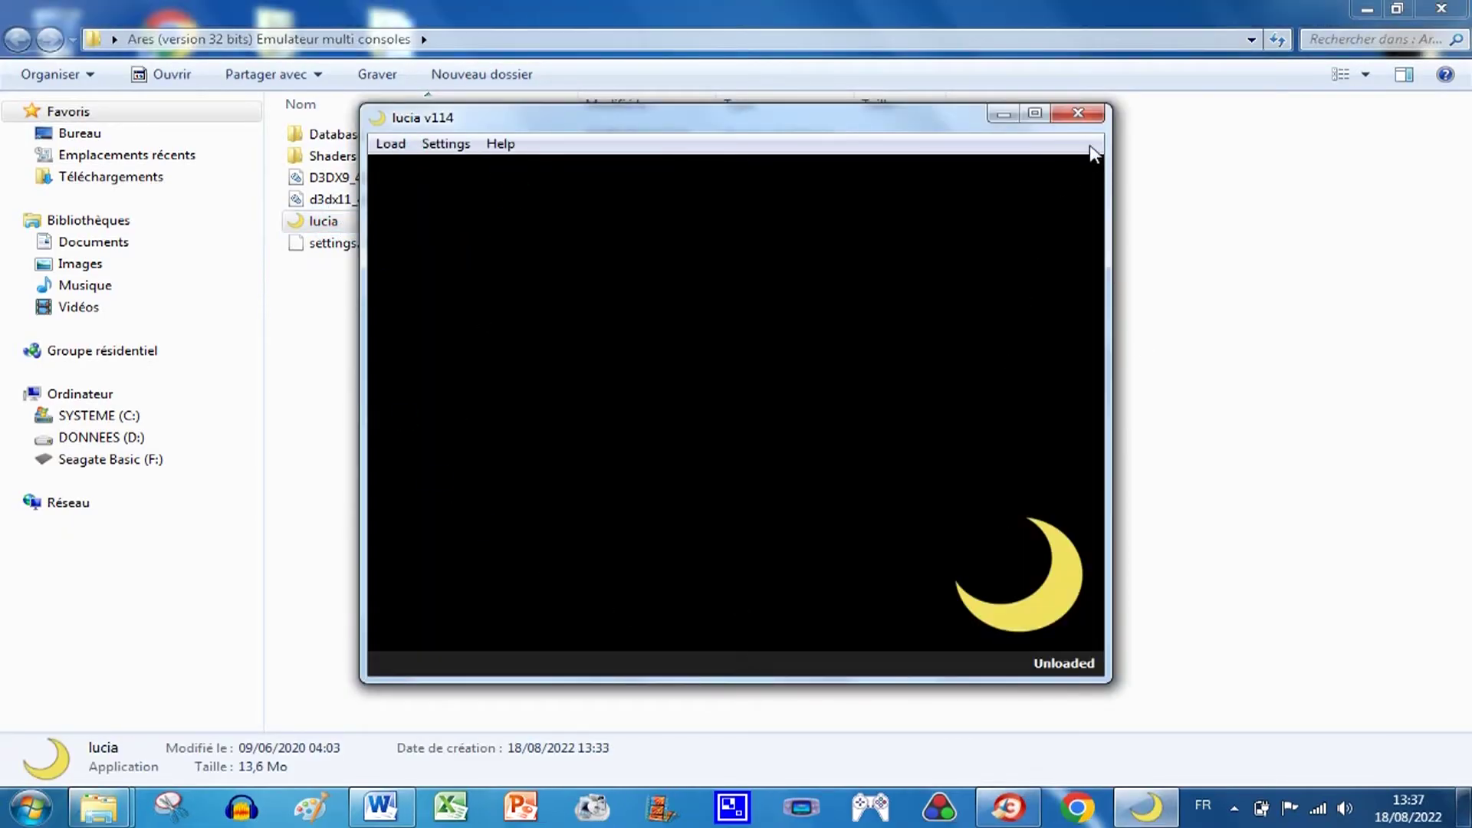
left_click(1088, 117)
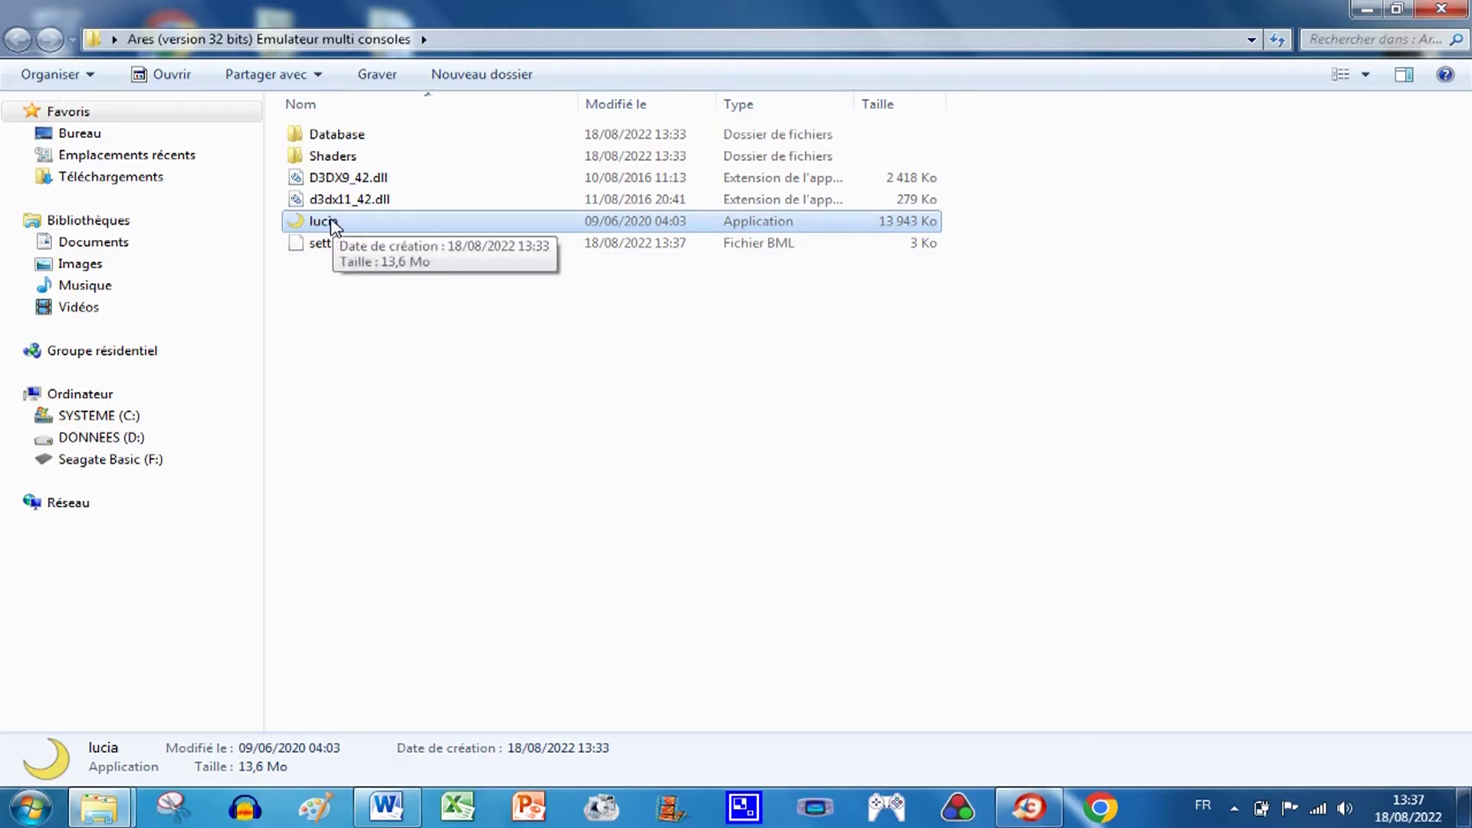
Step: Pin the lucia application to the taskbar and close the Ares folder window
left_click_drag(335, 226, 906, 816)
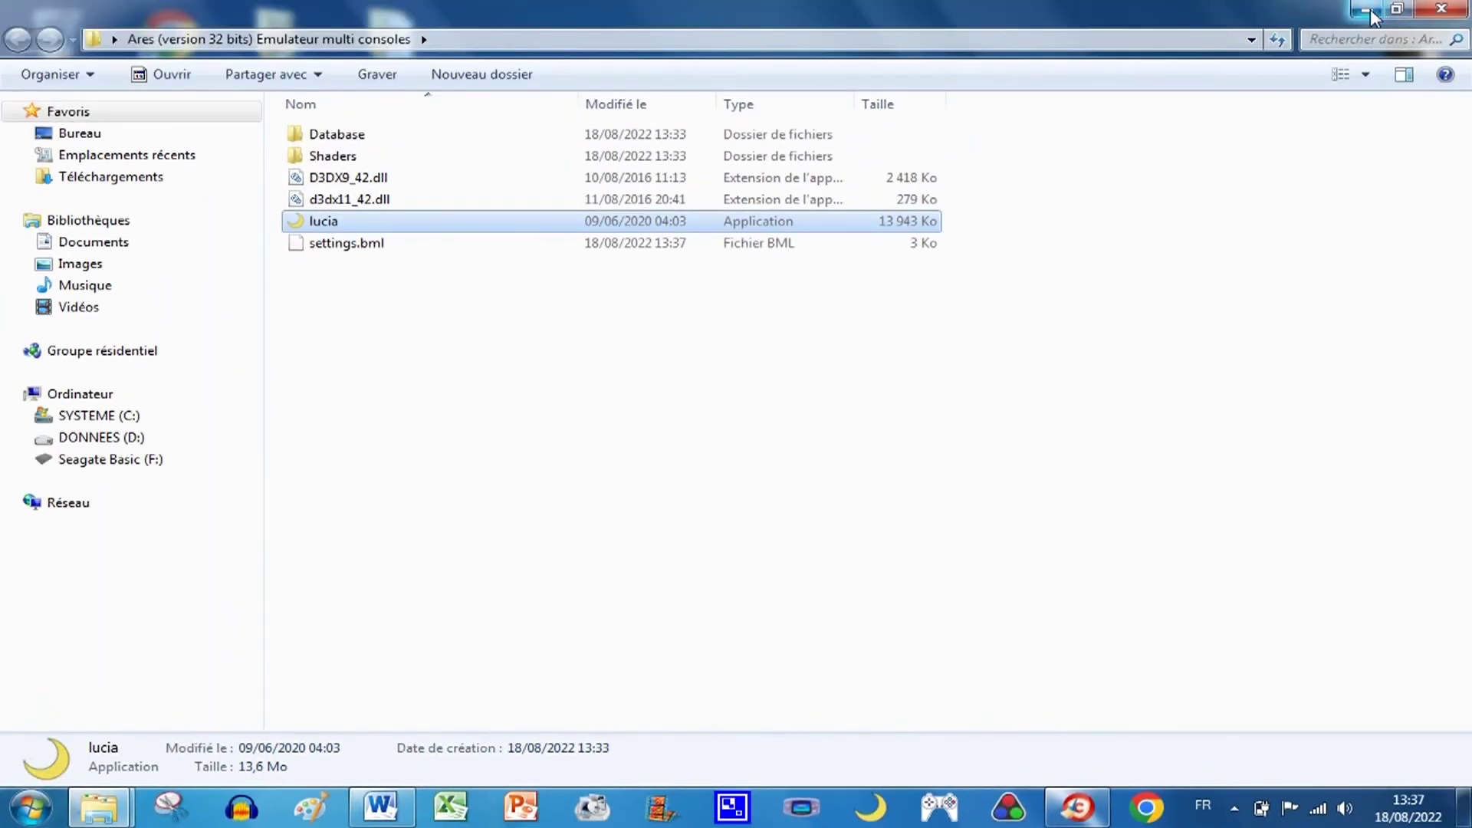
left_click(1442, 9)
double_click(776, 414)
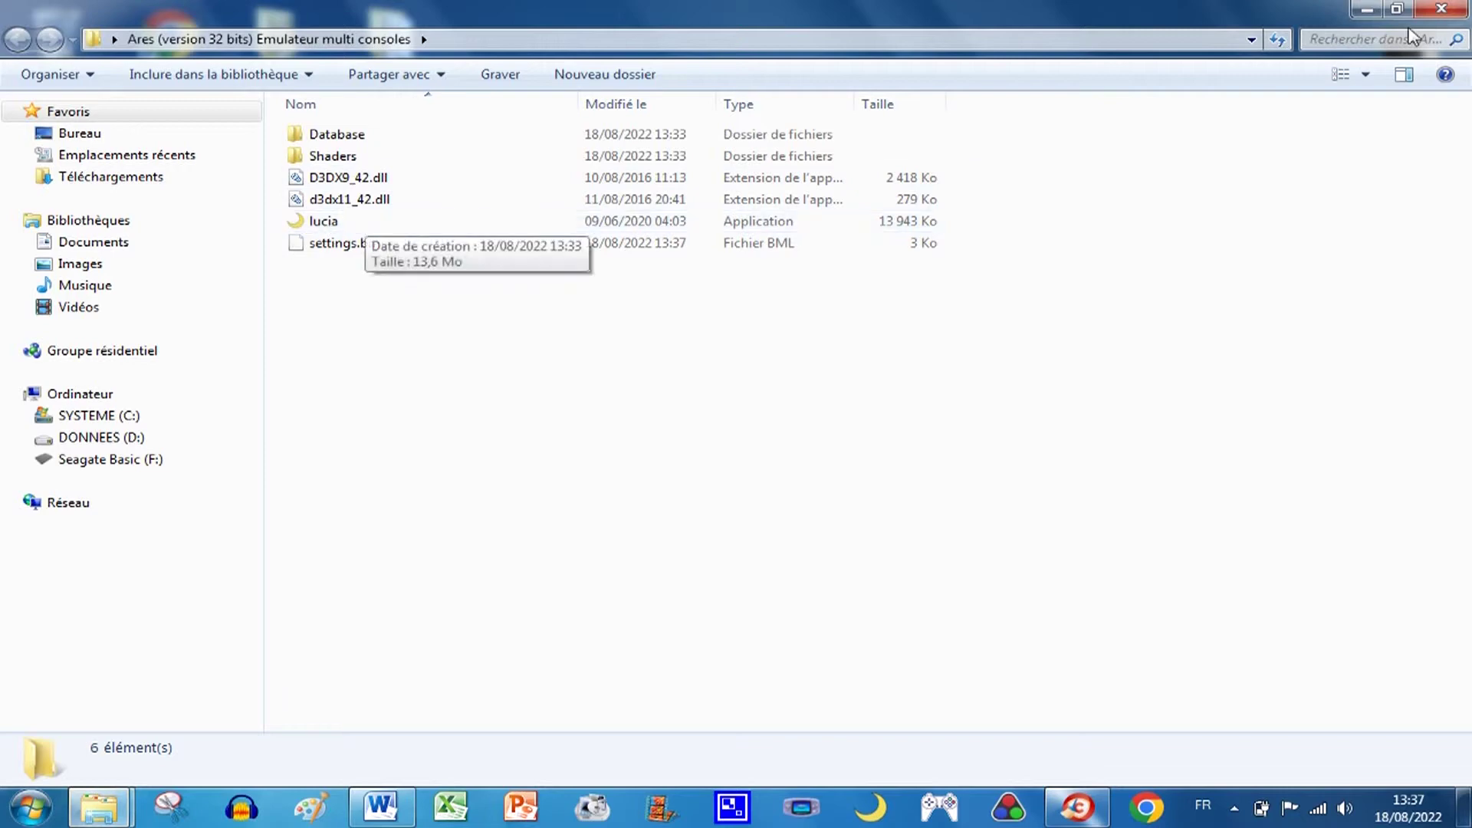
key("alt+F4")
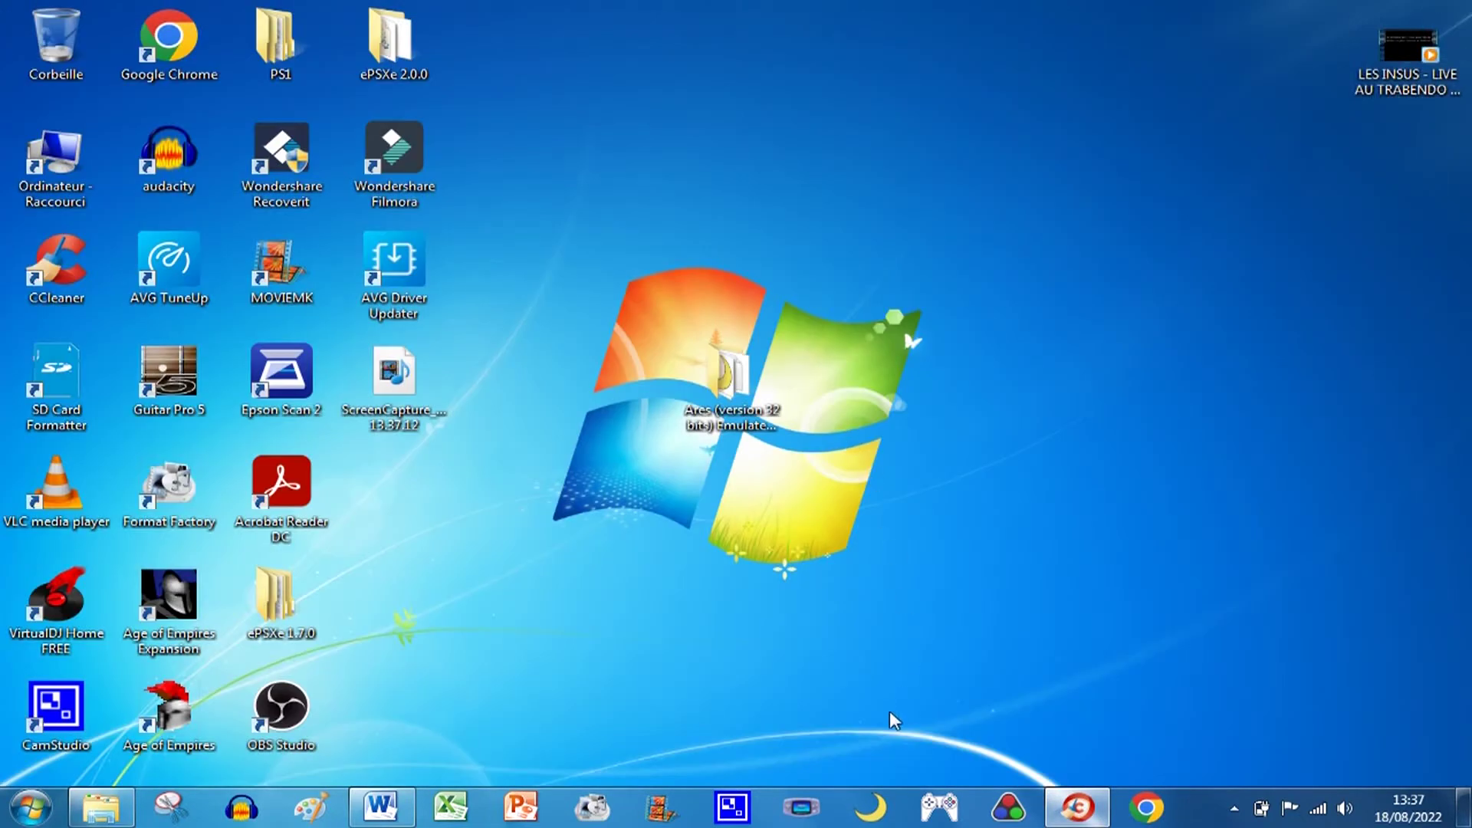
Step: Launch the pinned lucia emulator and look over its help entry, settings and window size options
left_click(873, 811)
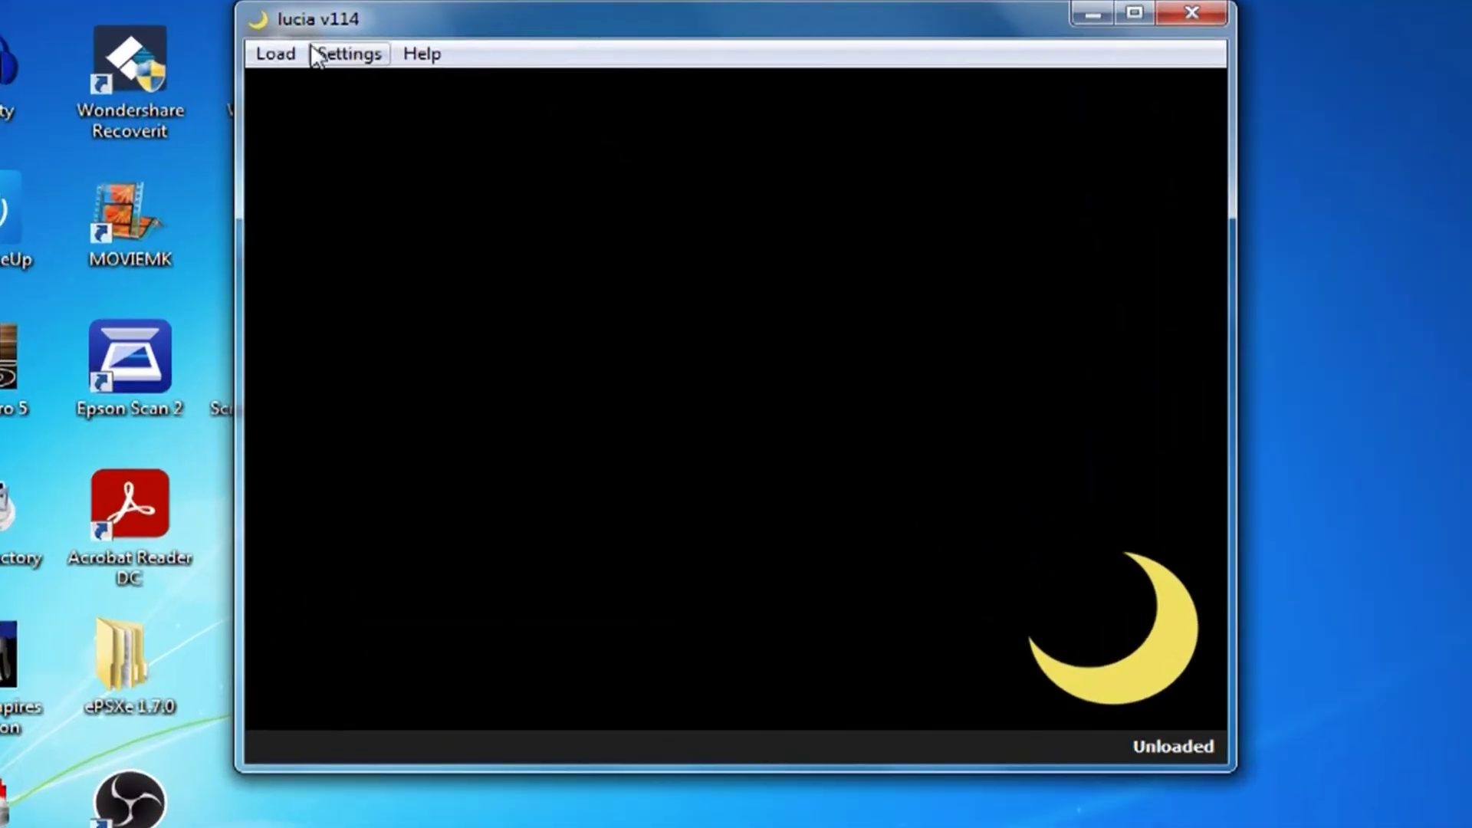
left_click(424, 55)
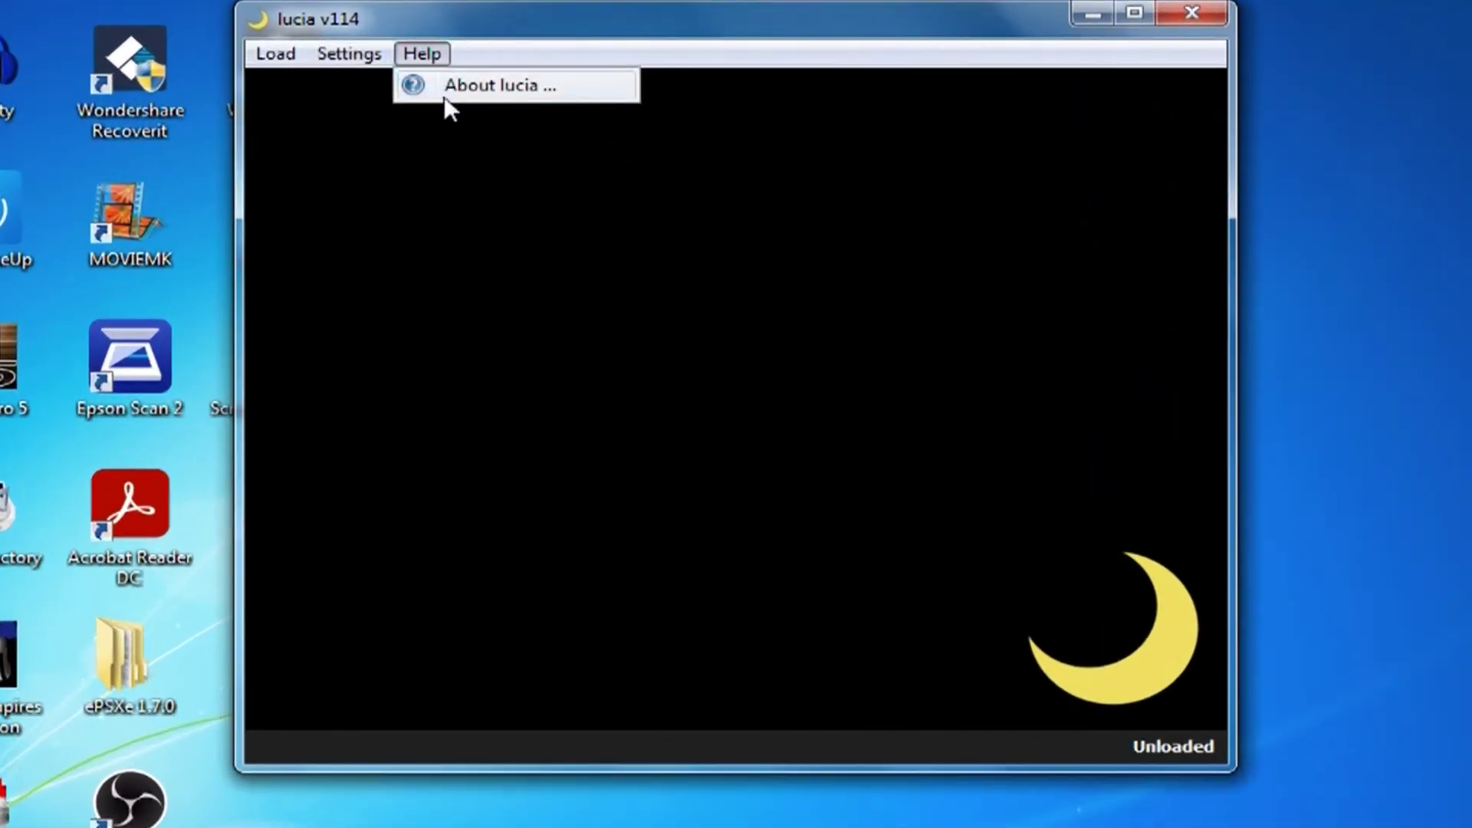
mouse_move(347, 61)
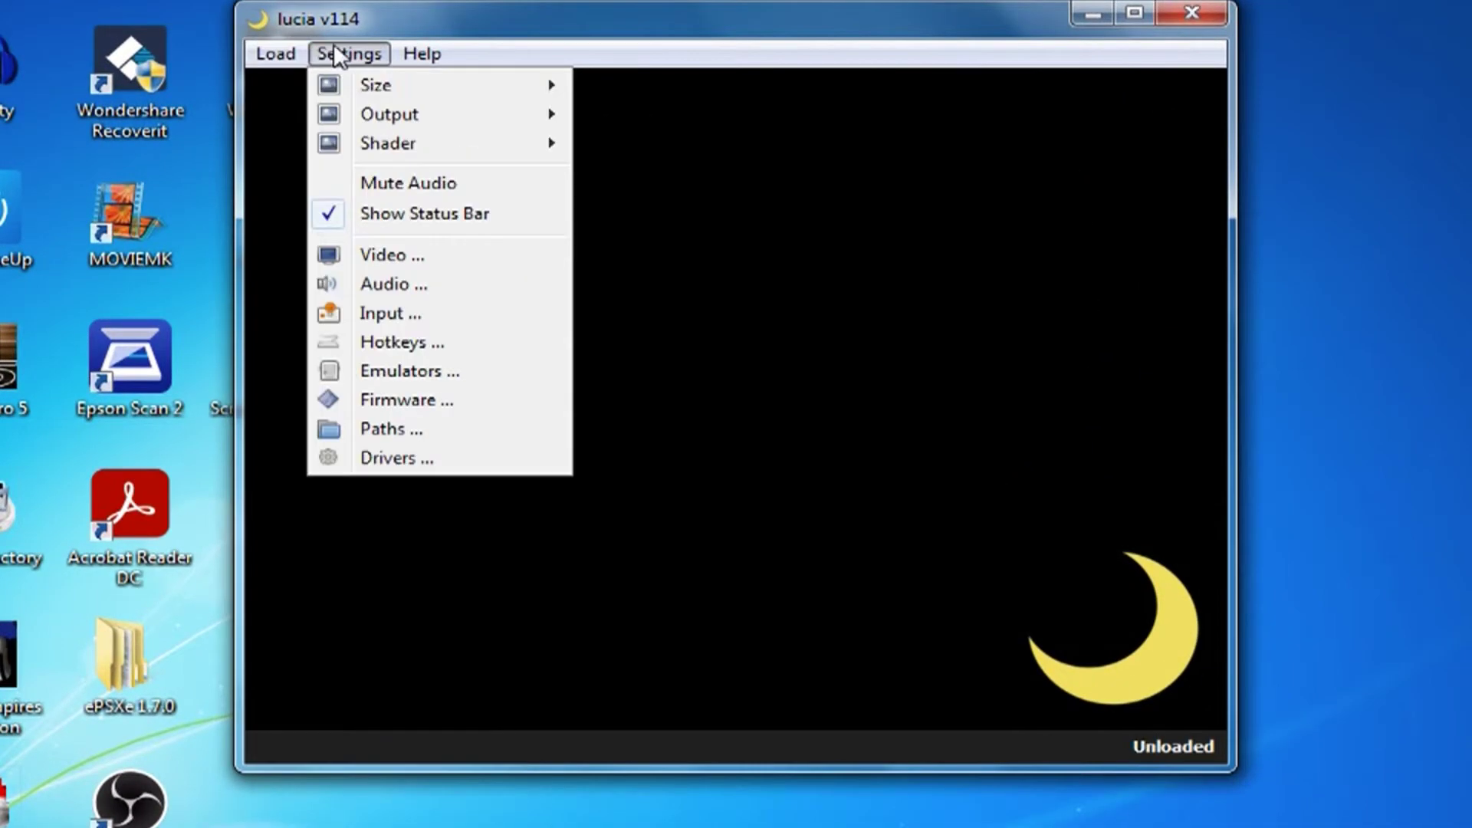
mouse_move(369, 84)
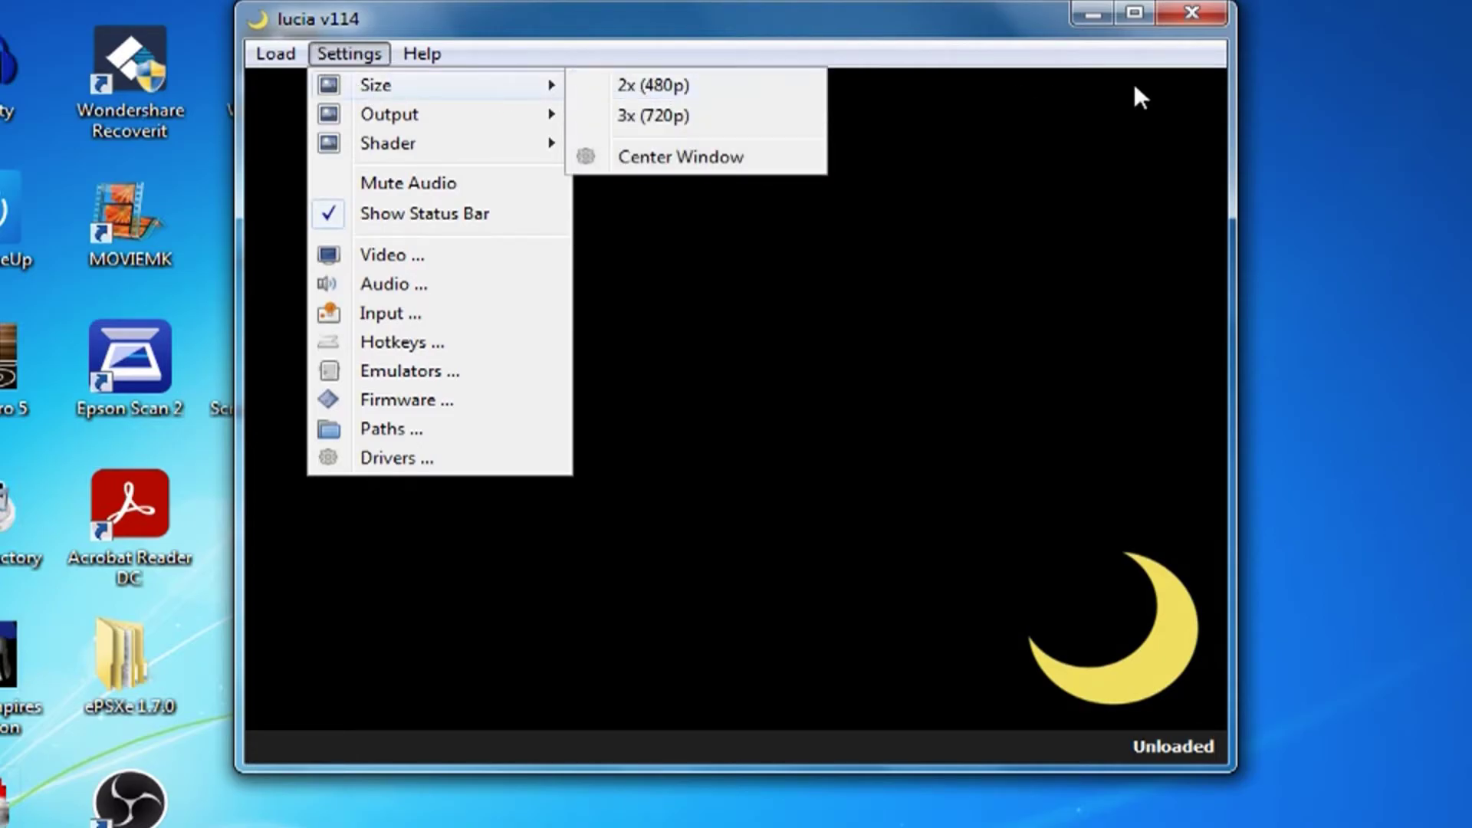
Step: Try the 3x (720p) window size and return the emulator window to 2x (480p)
left_click(678, 118)
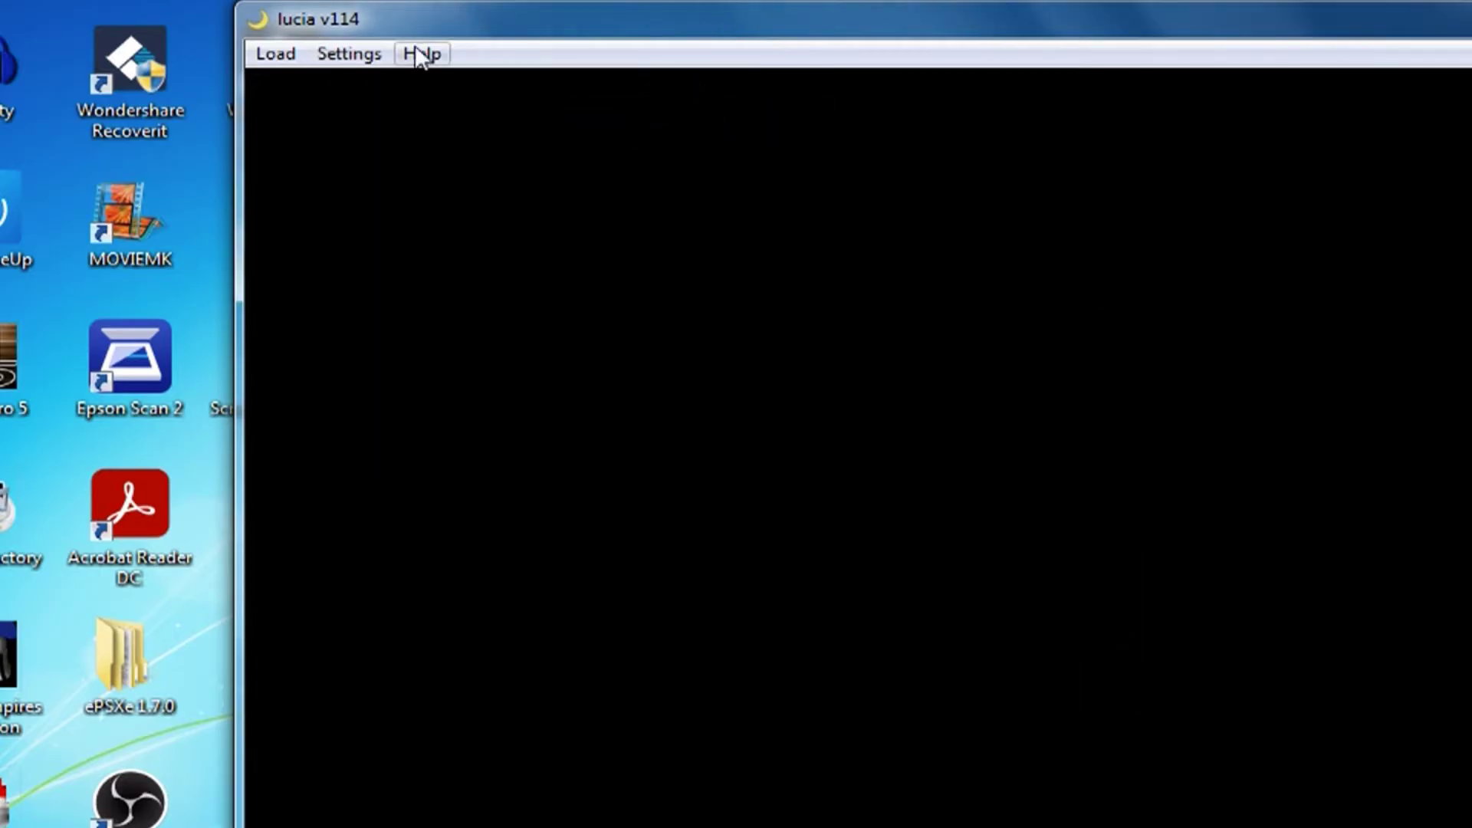
left_click(354, 56)
mouse_move(483, 84)
left_click(651, 84)
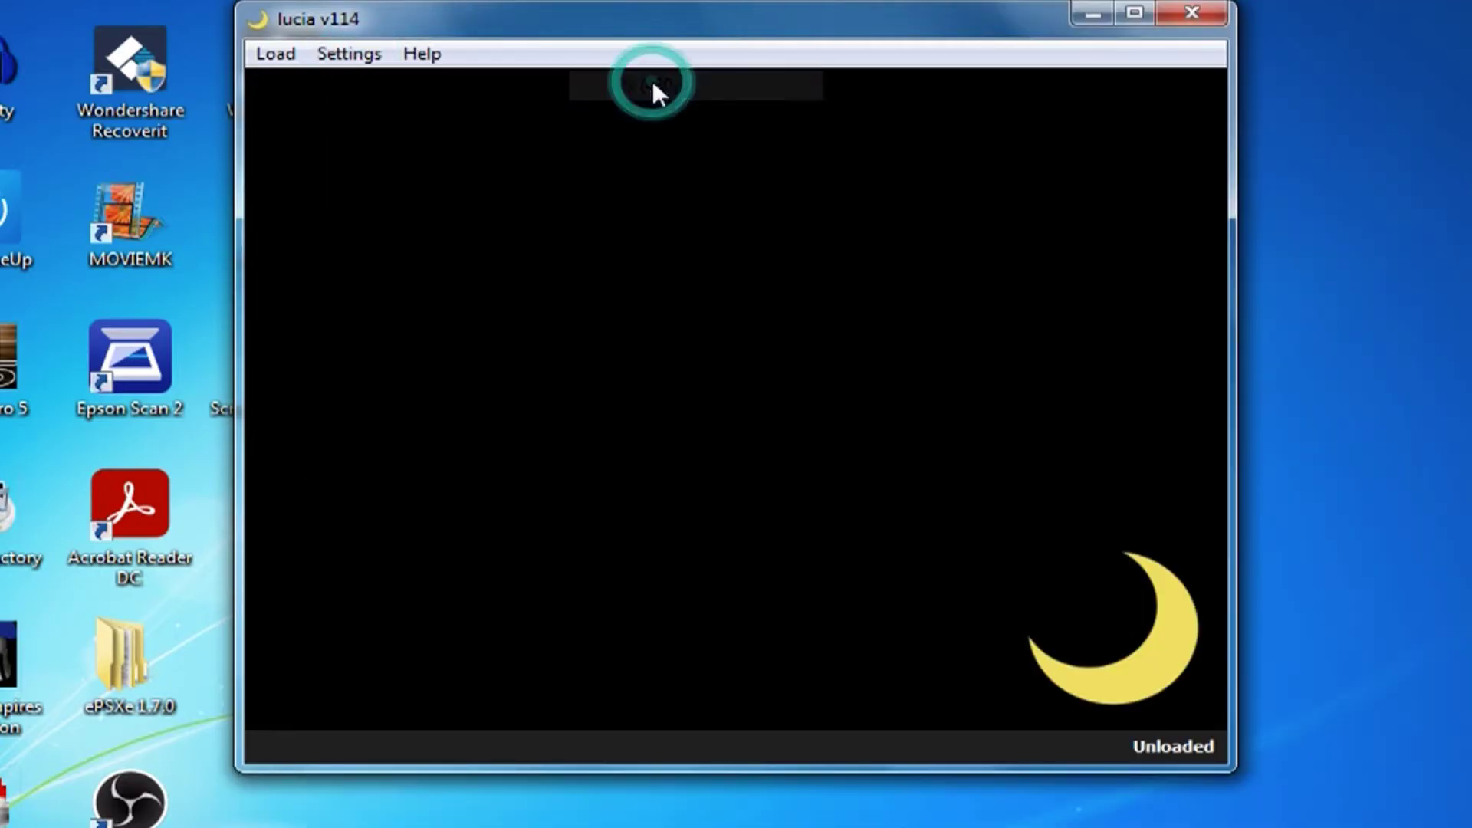
Step: Look over the output and shader options and the video, audio and input configuration pages
left_click(343, 56)
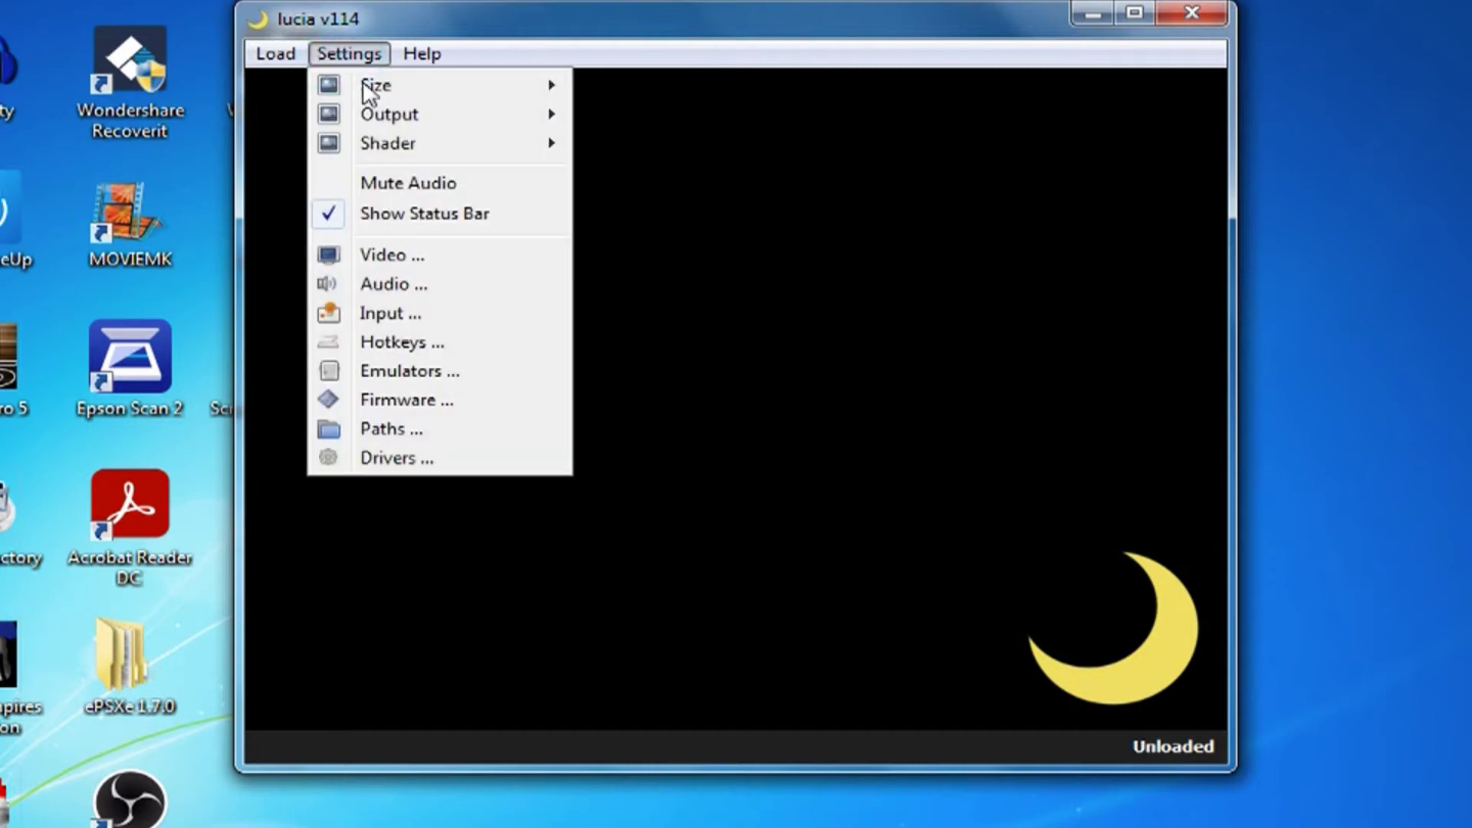
mouse_move(388, 117)
mouse_move(497, 147)
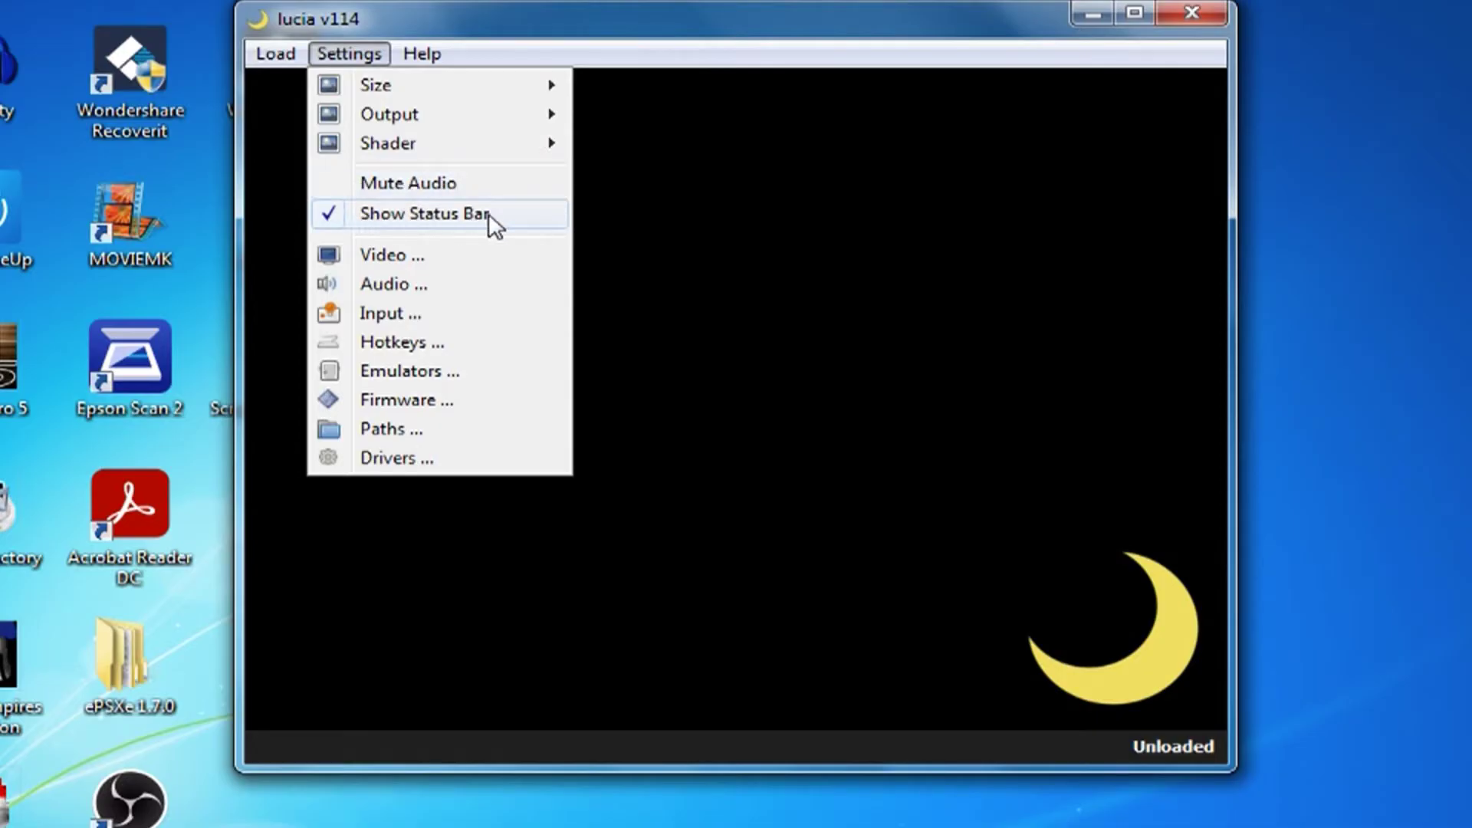
left_click(380, 253)
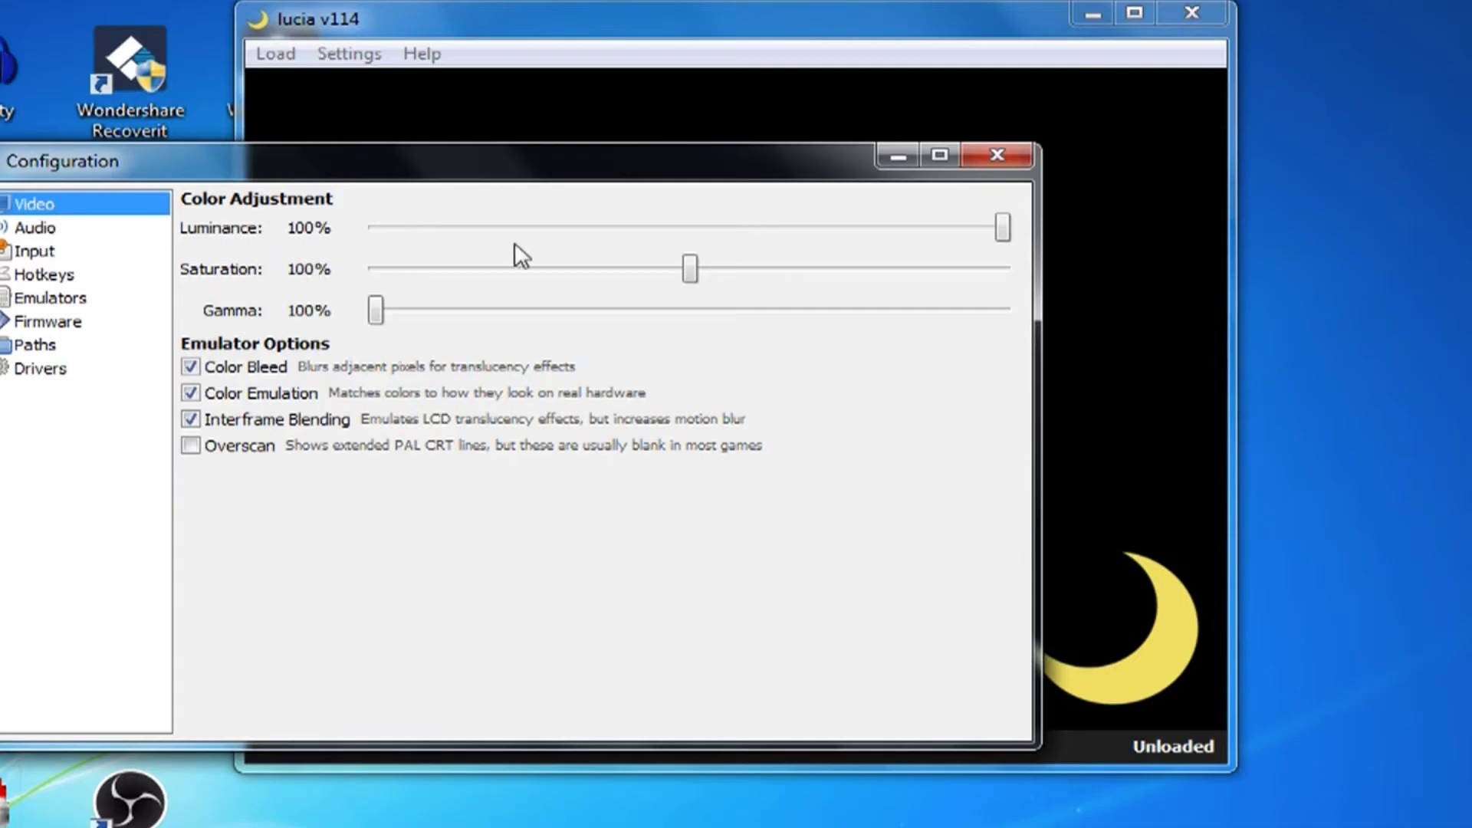
left_click(42, 229)
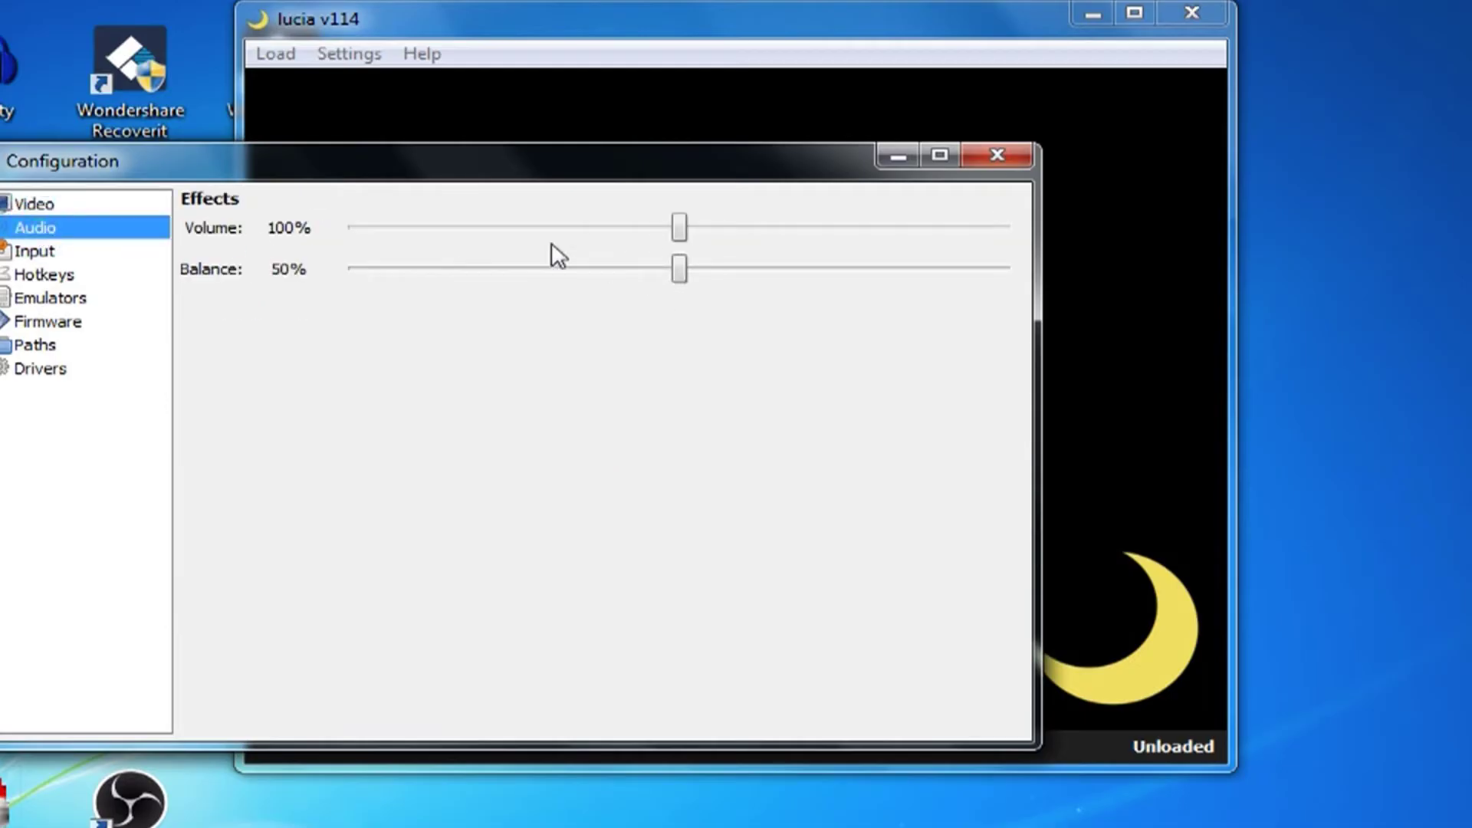
left_click(36, 252)
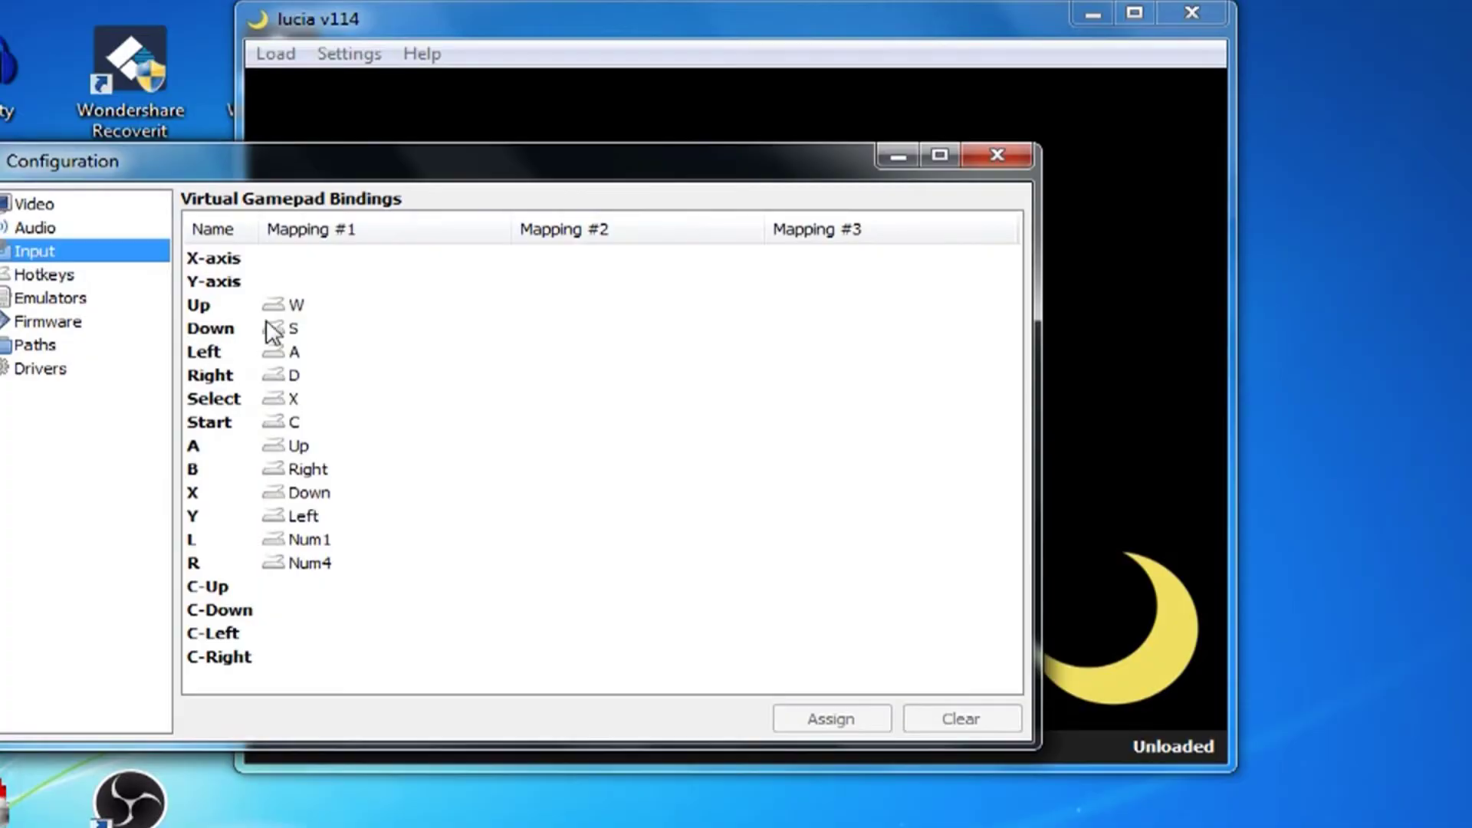
Step: Clear the virtual gamepad's Up mapping and assign it to the W key
left_click(304, 310)
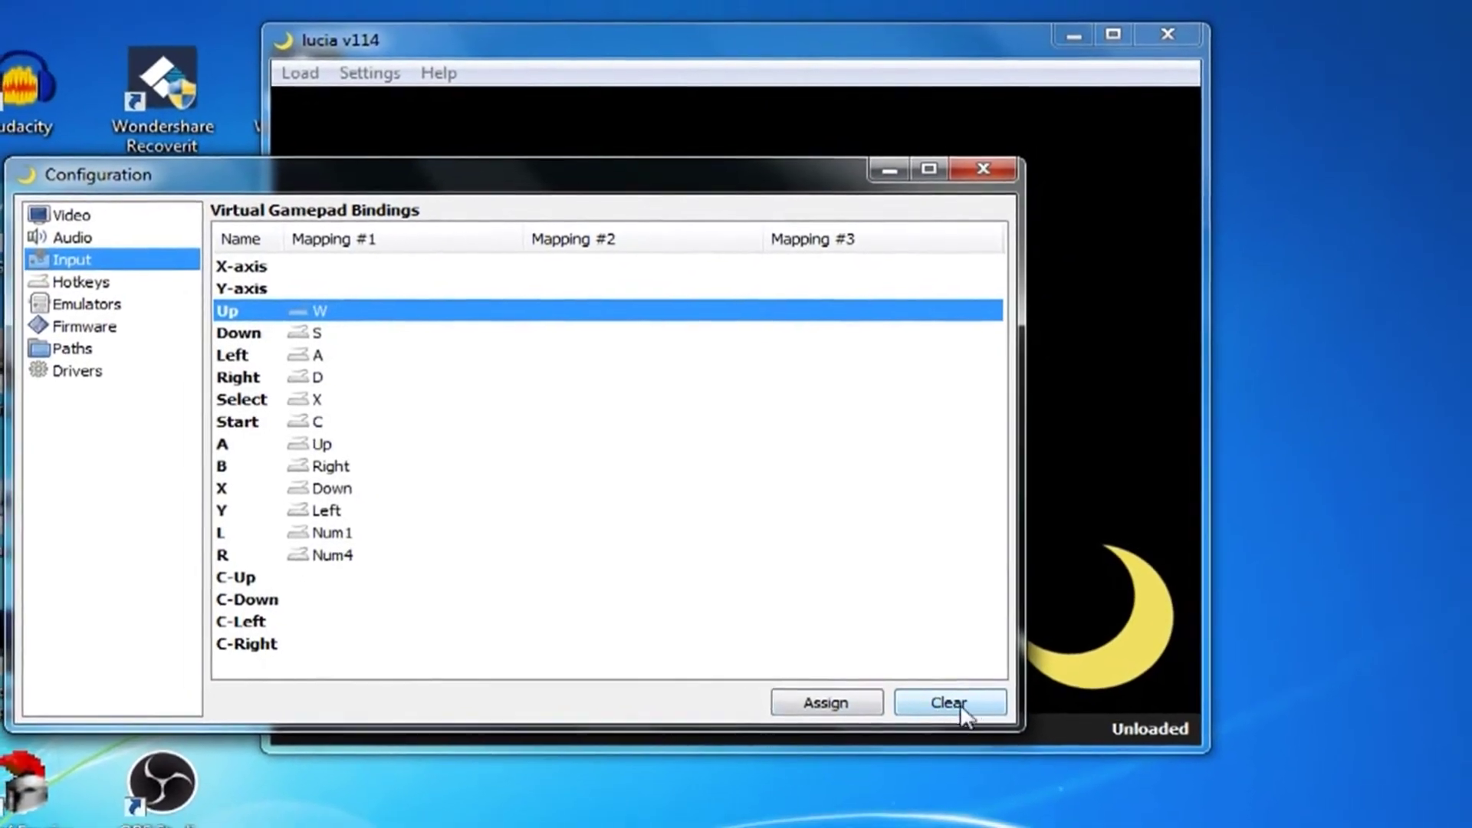
left_click(960, 707)
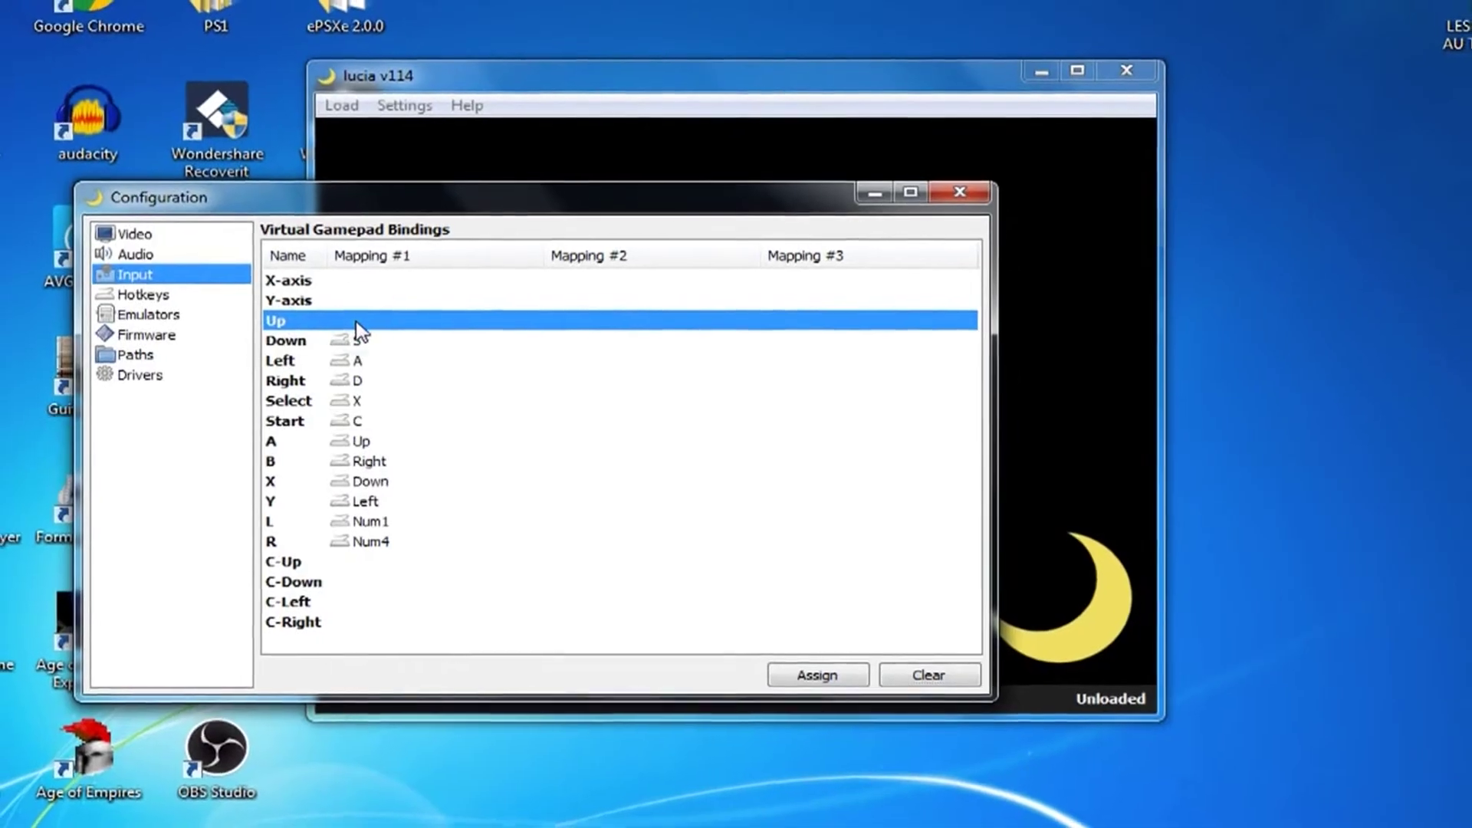
left_click(819, 680)
key("w")
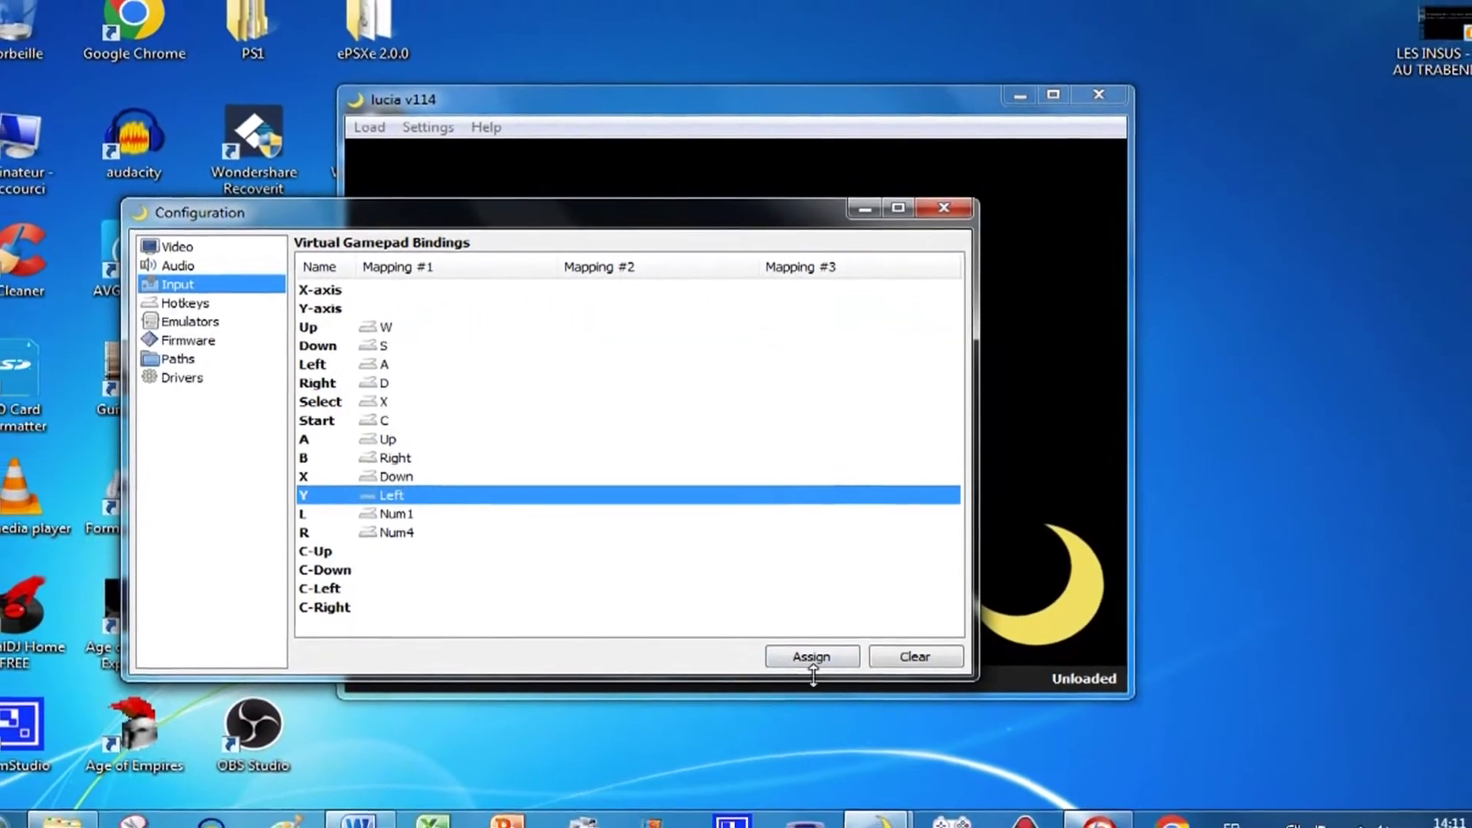
left_click(379, 347)
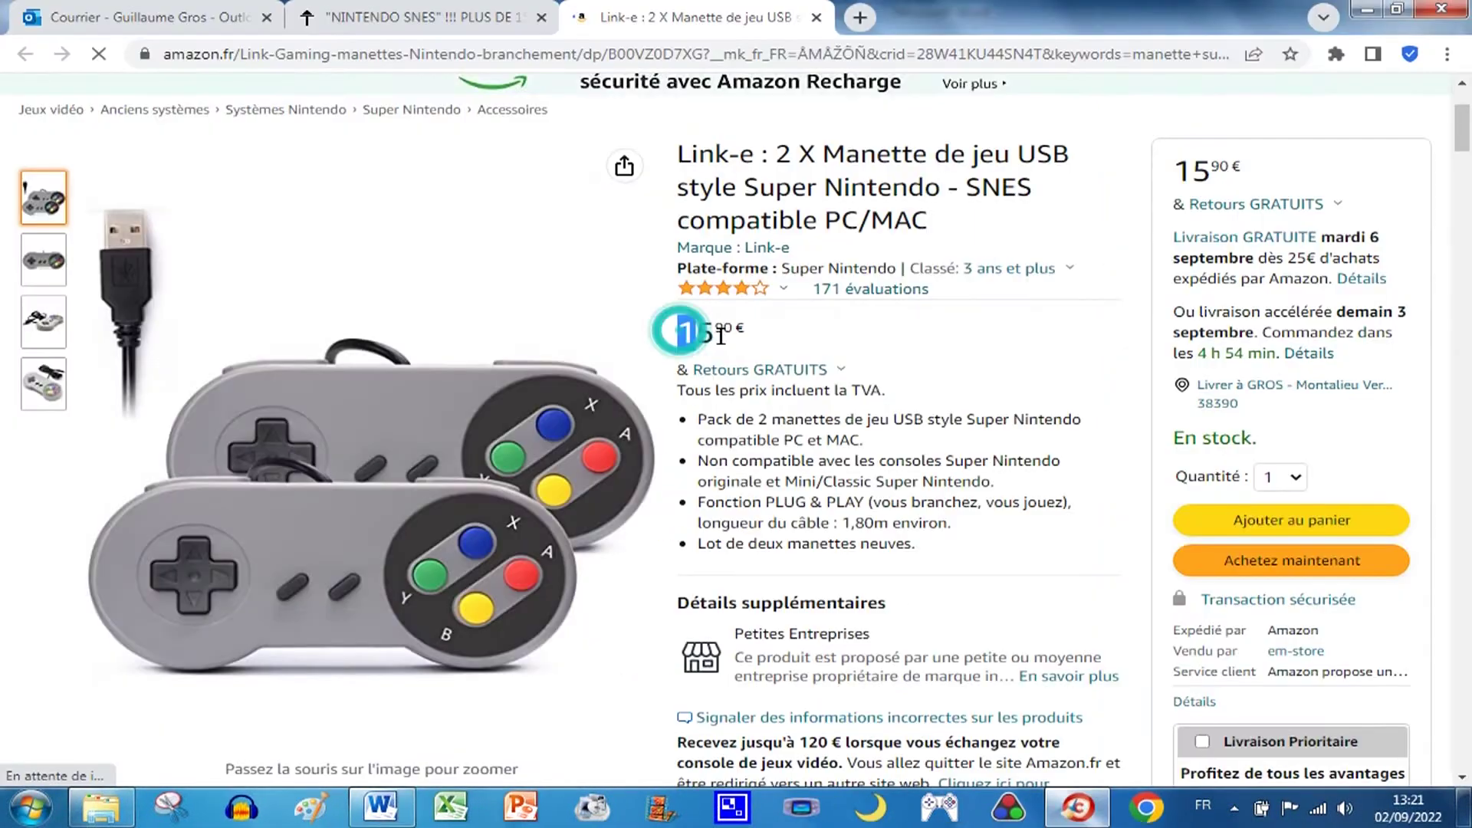
Step: Check the price of the SNES-style USB controllers on Amazon and review the emulator's hotkey bindings and load menu emulators
left_click_drag(677, 328, 740, 330)
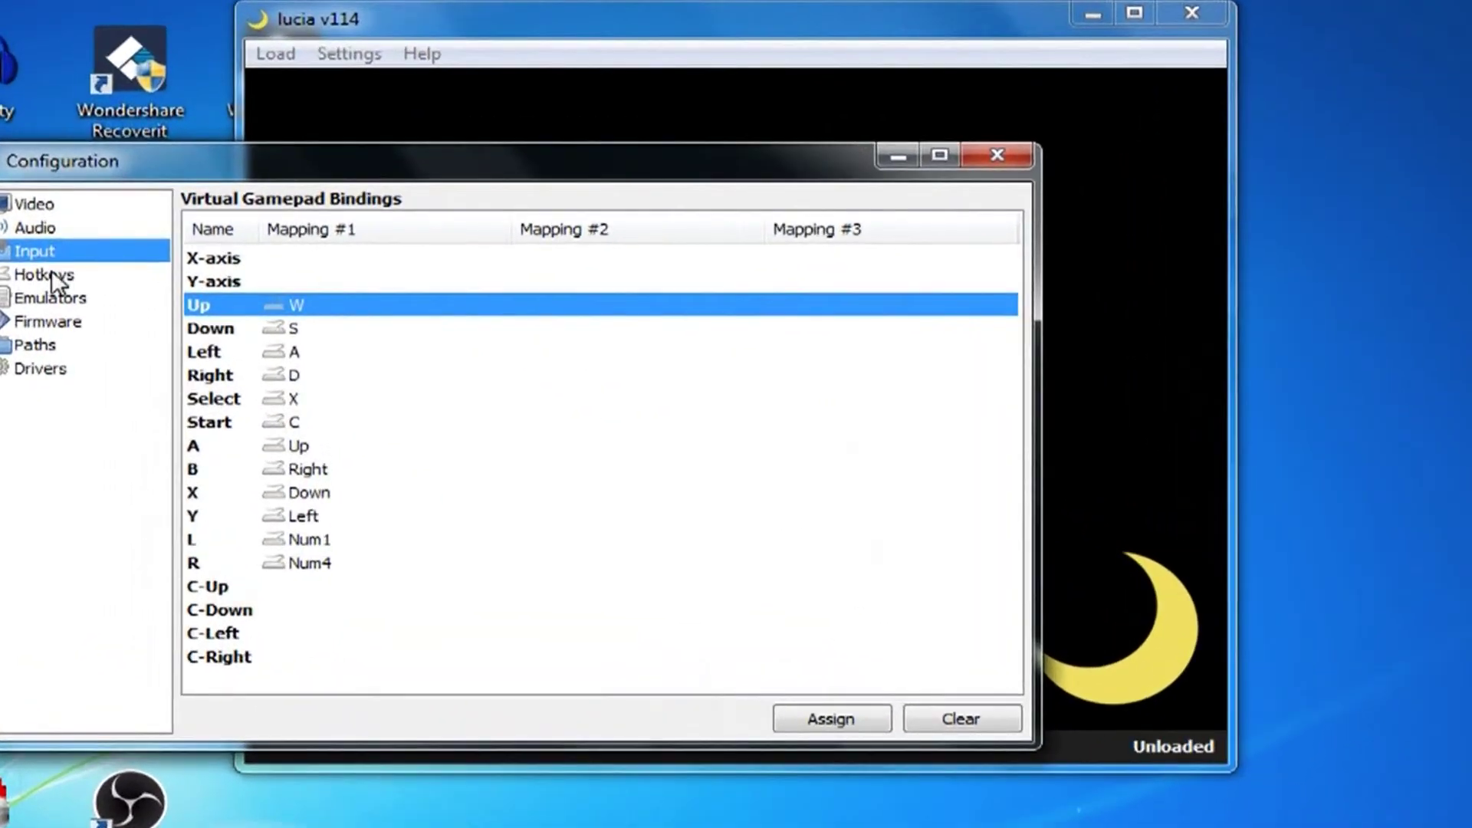
left_click(215, 305)
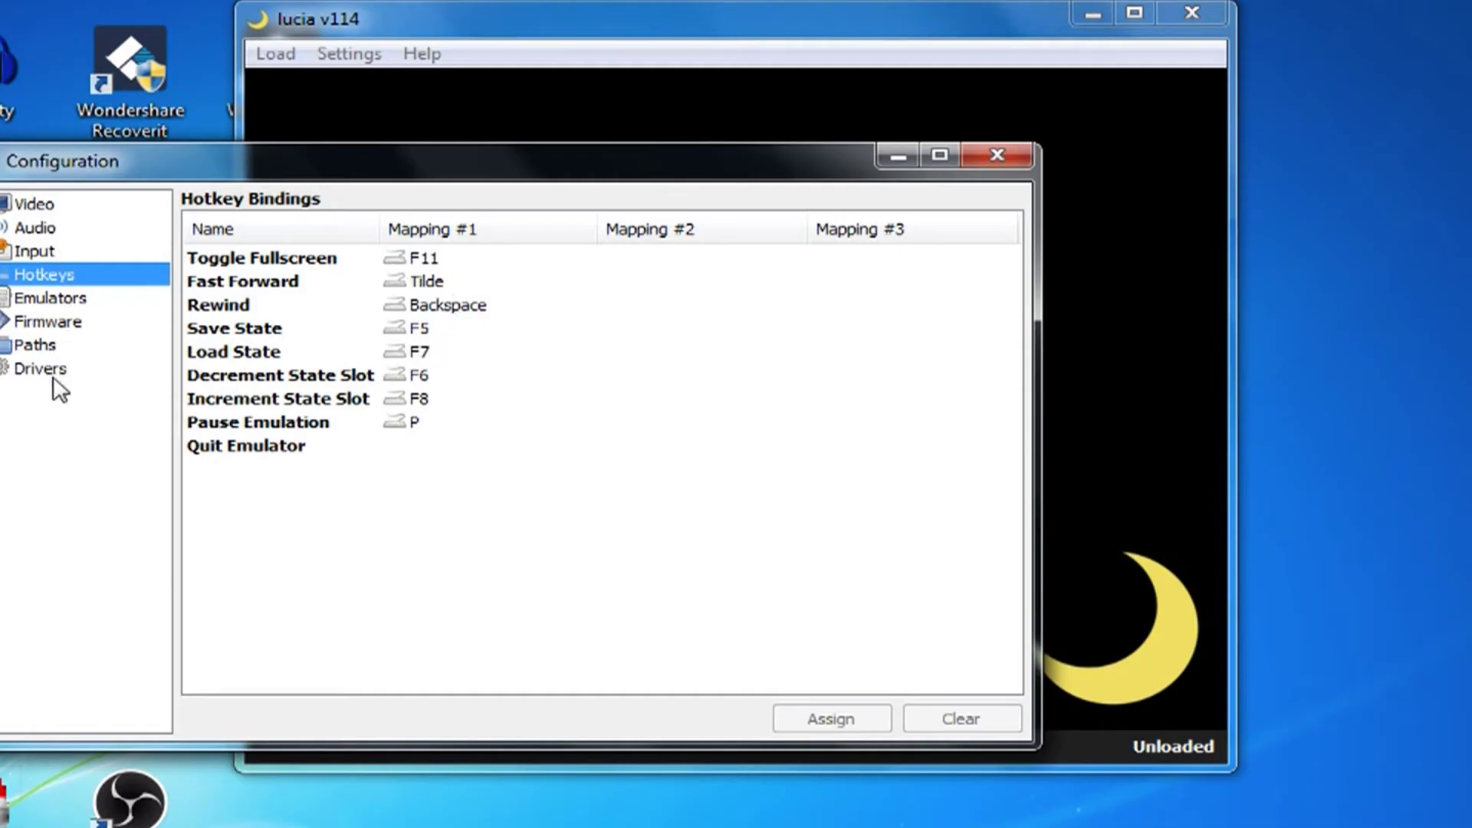
left_click(62, 296)
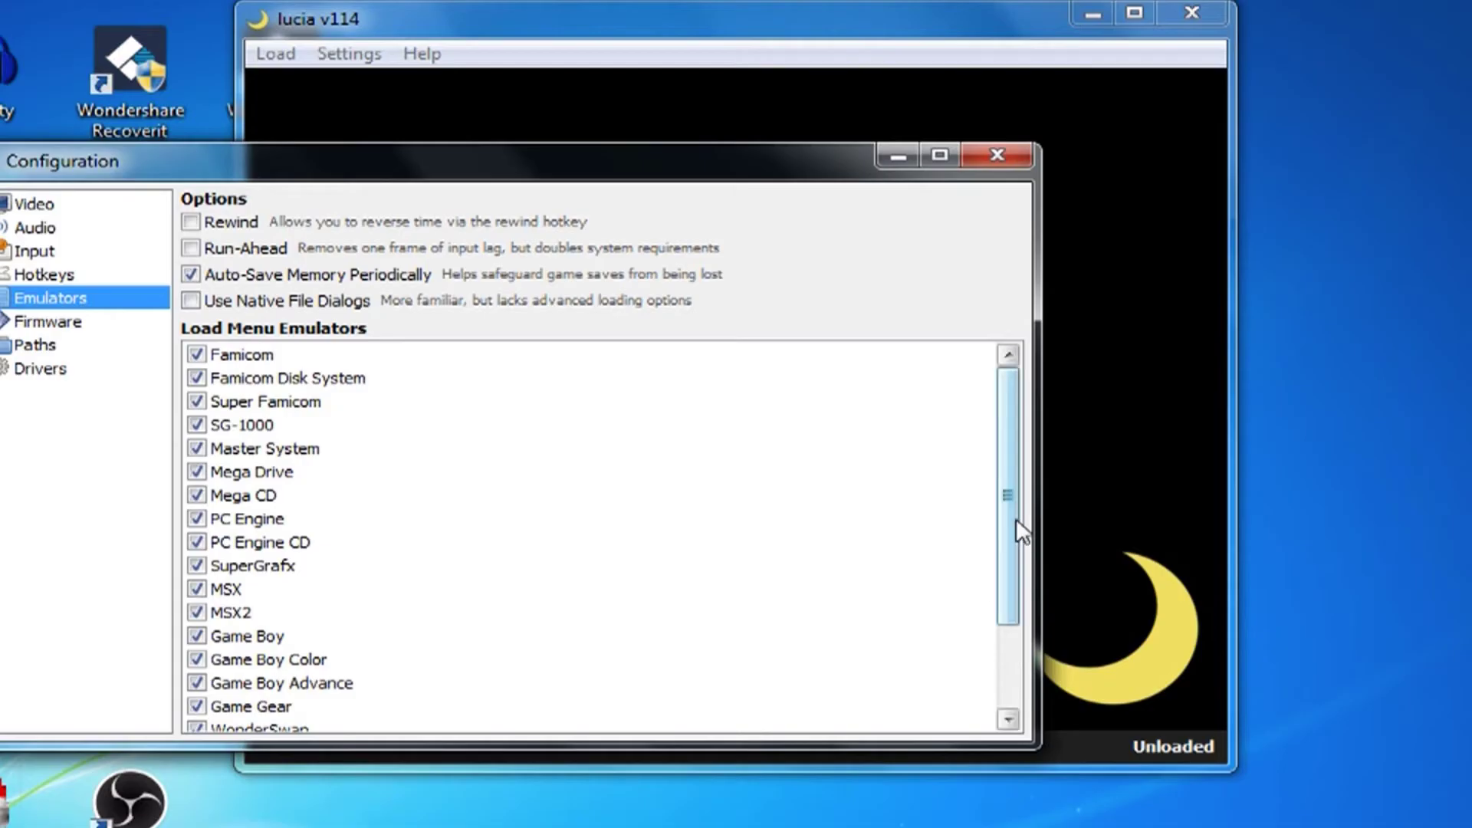
mouse_move(1015, 518)
left_mouse_down()
mouse_move(1015, 634)
mouse_move(1018, 505)
left_mouse_up()
left_click_drag(1005, 581, 1013, 677)
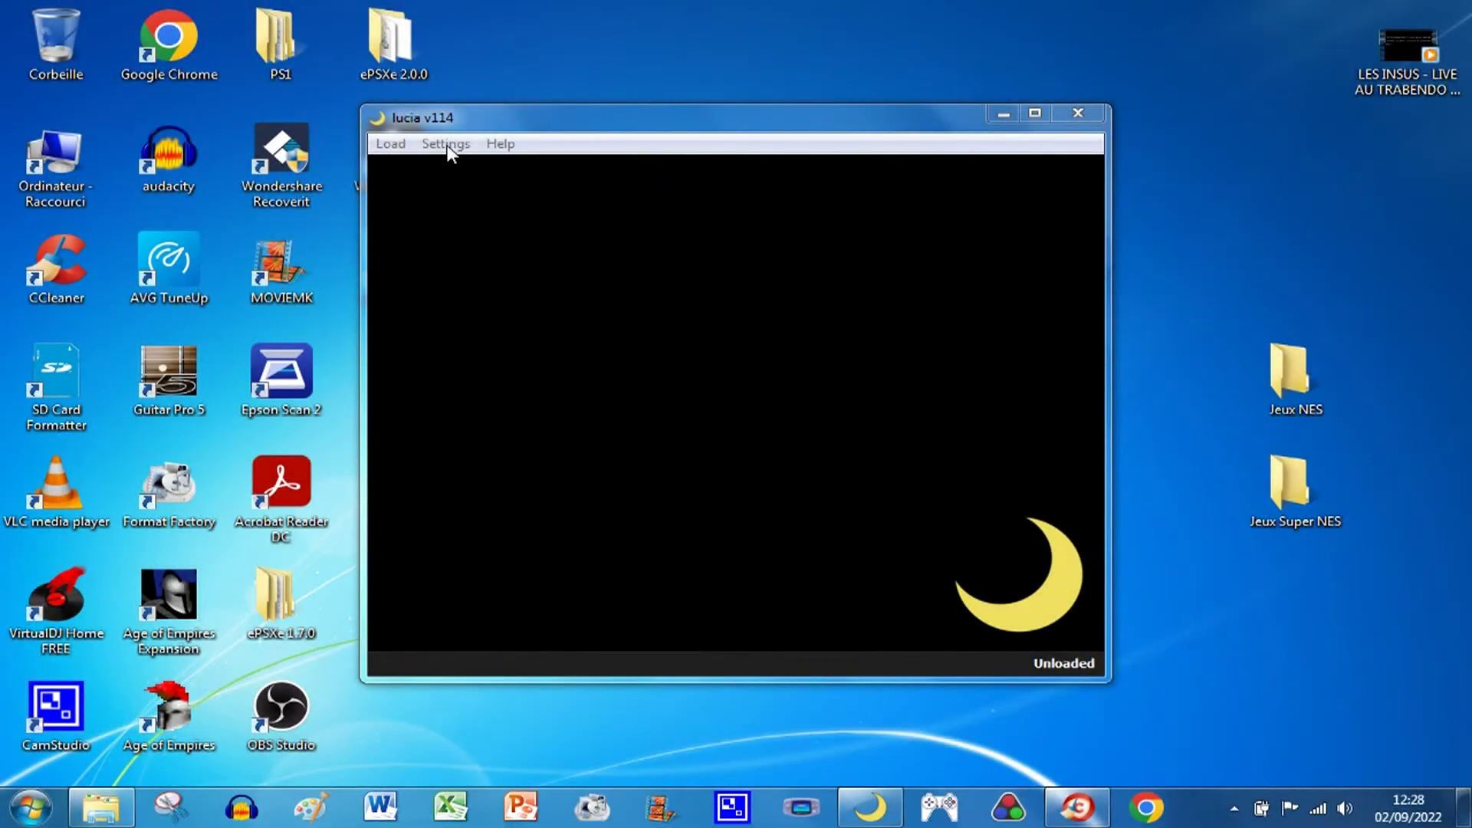
Step: Limit the load menu emulators to Famicom, Super Famicom, Master System, Mega Drive and Game Gear, and close the configuration
left_click(446, 145)
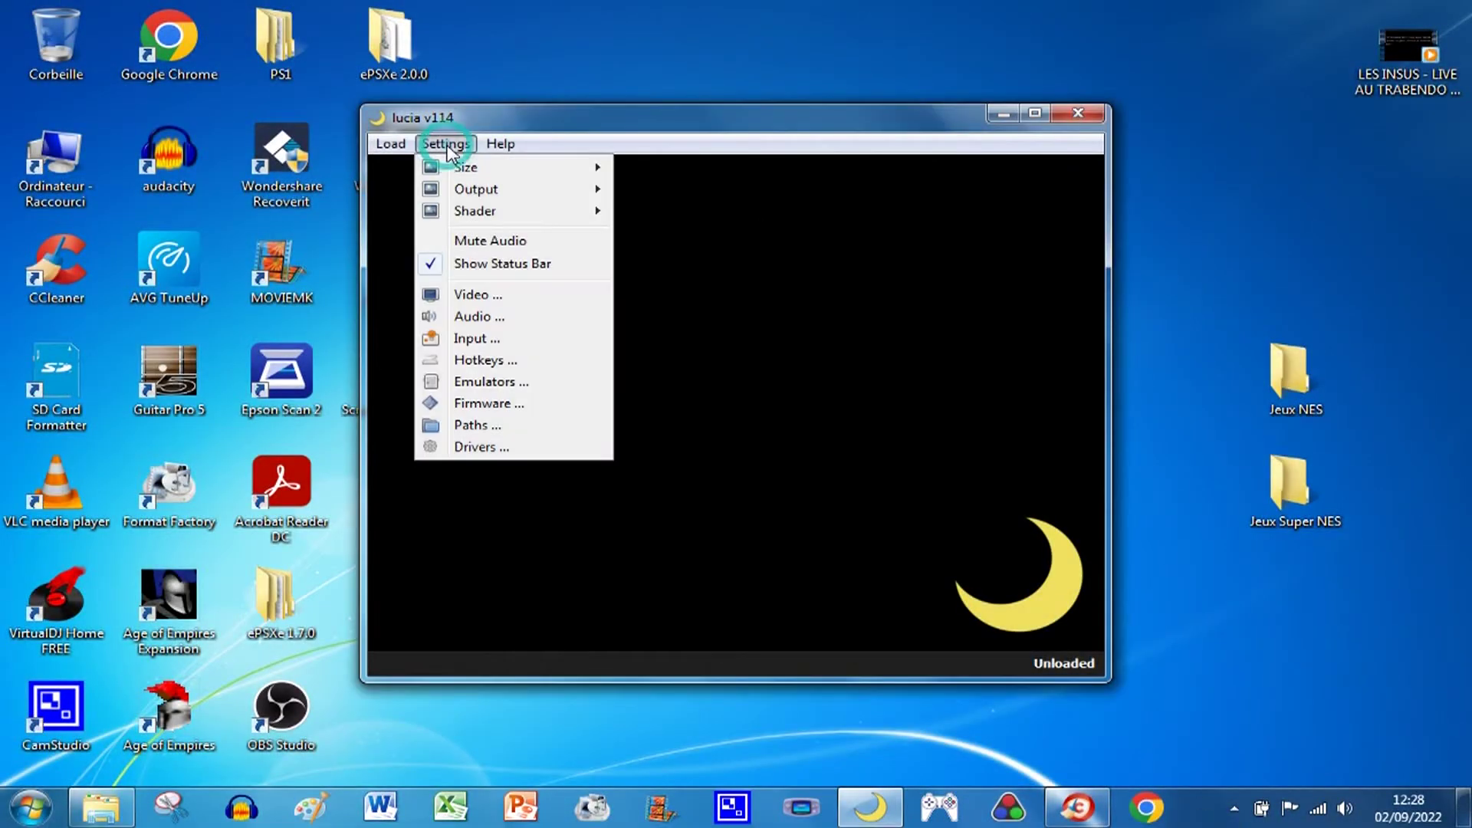
left_click(489, 383)
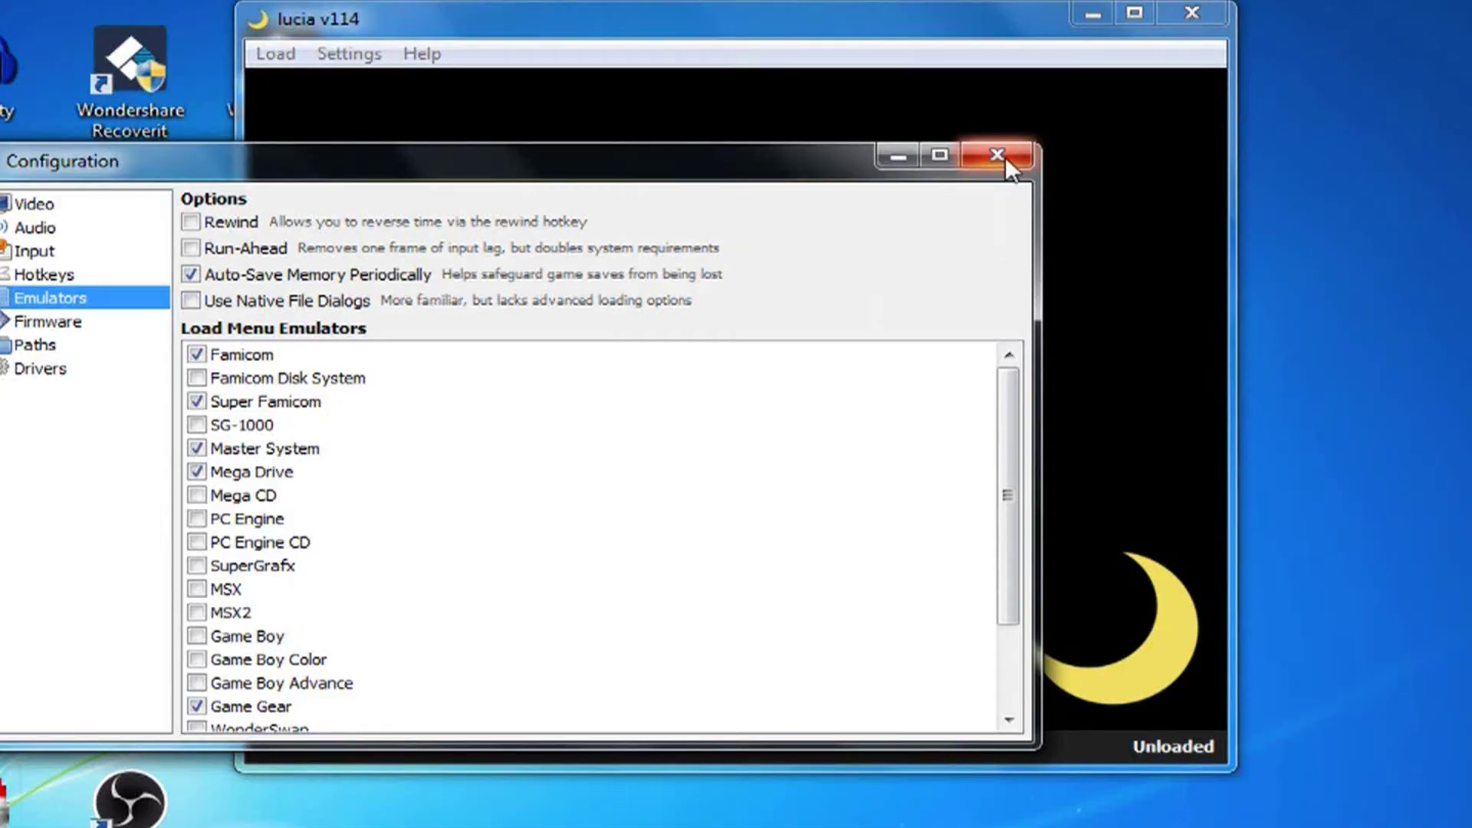
left_click(1005, 156)
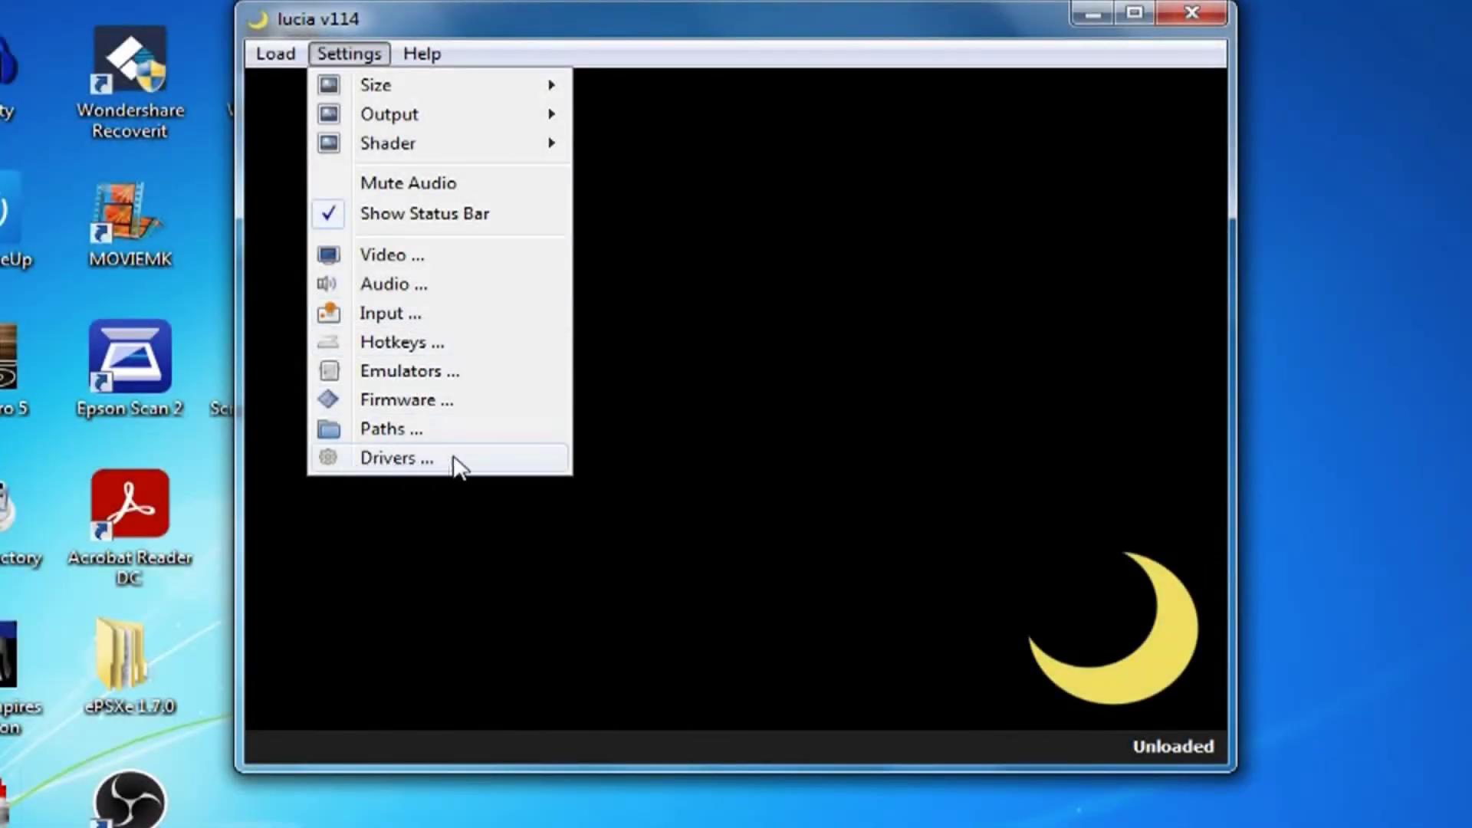
Step: Open the driver settings, choose the video driver and close the configuration window
left_click(397, 458)
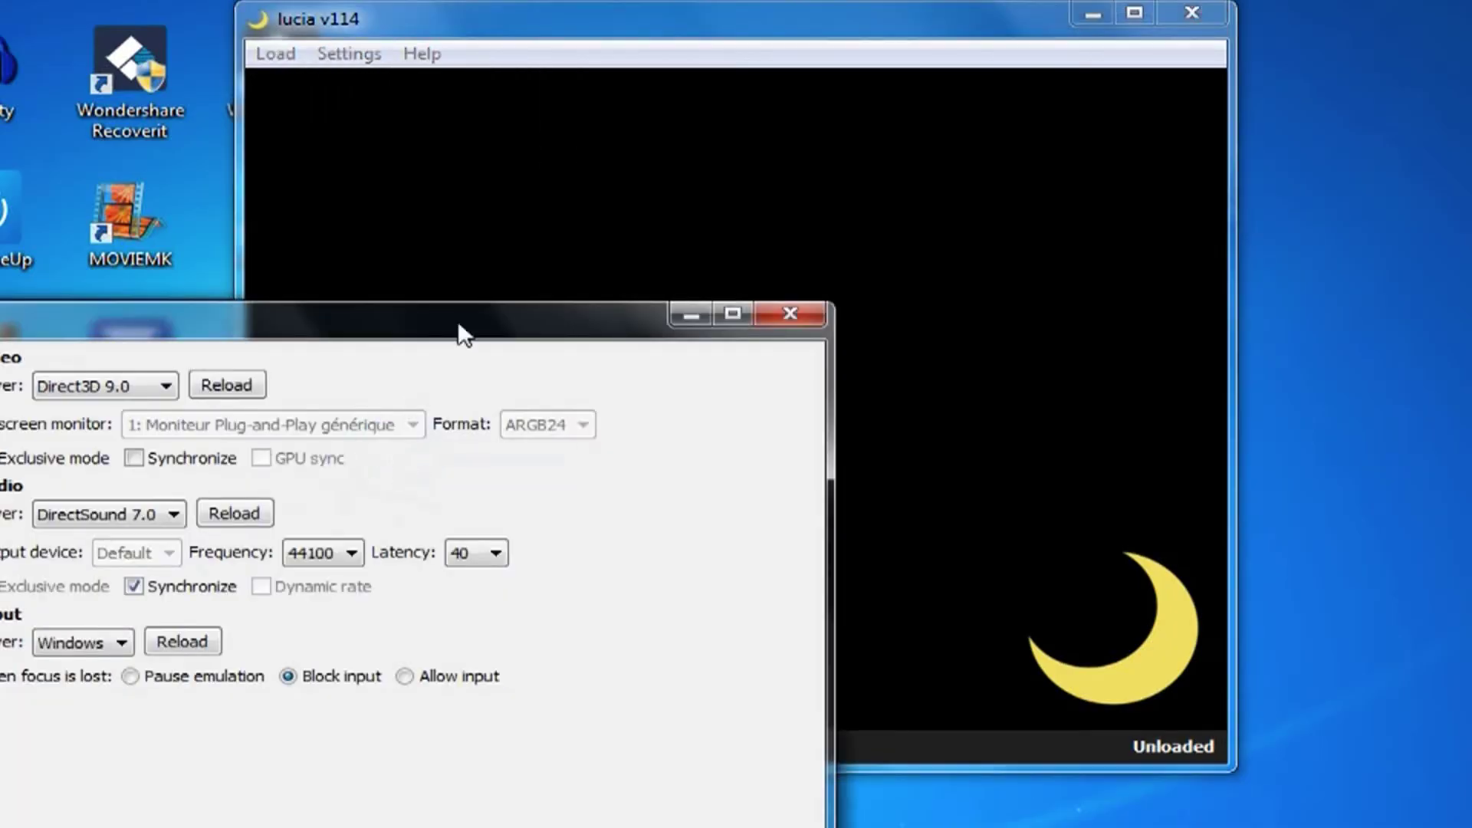
left_click_drag(460, 322, 667, 168)
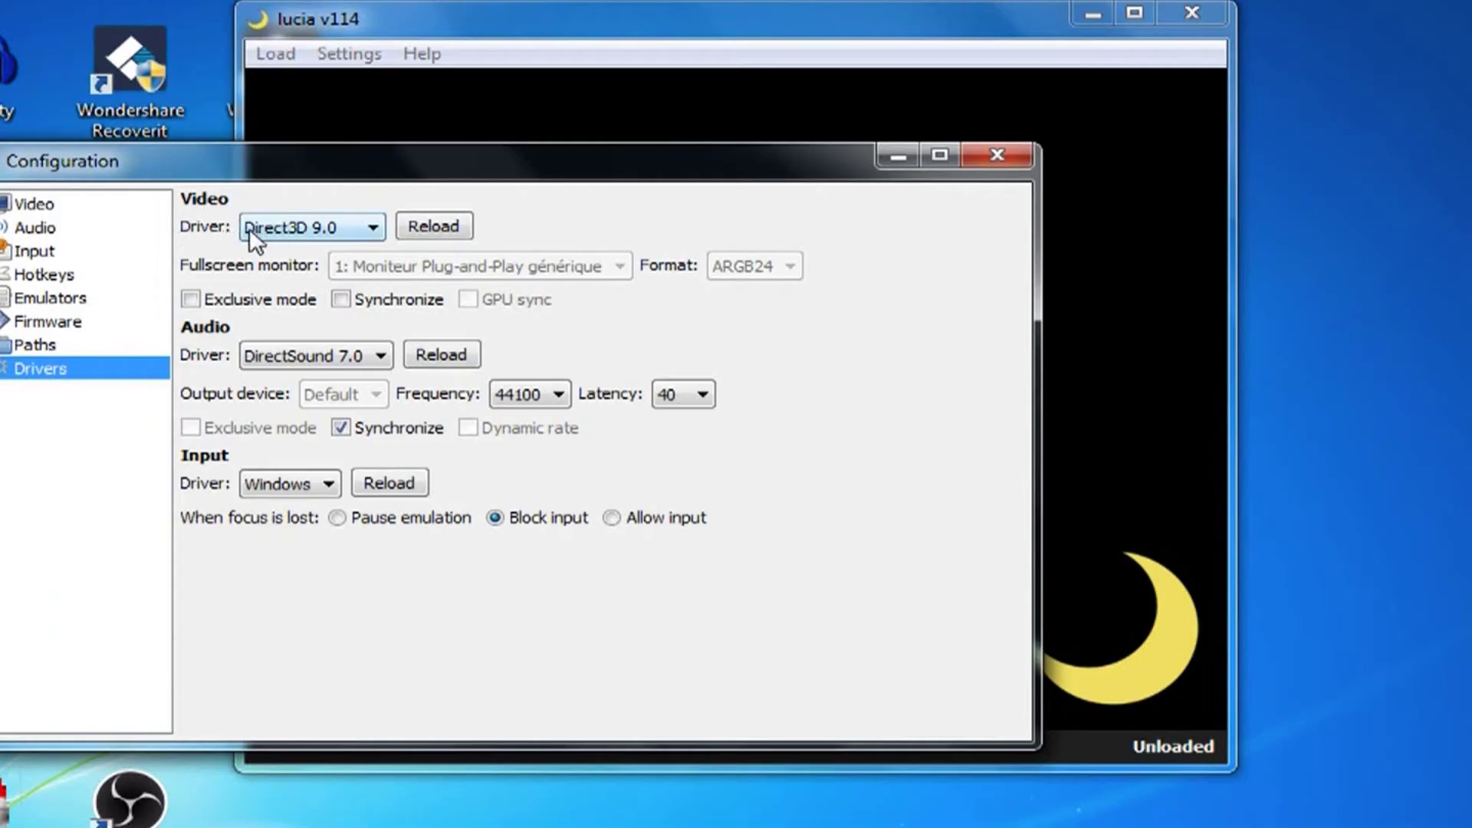
left_click(371, 230)
left_click(335, 269)
left_click(995, 155)
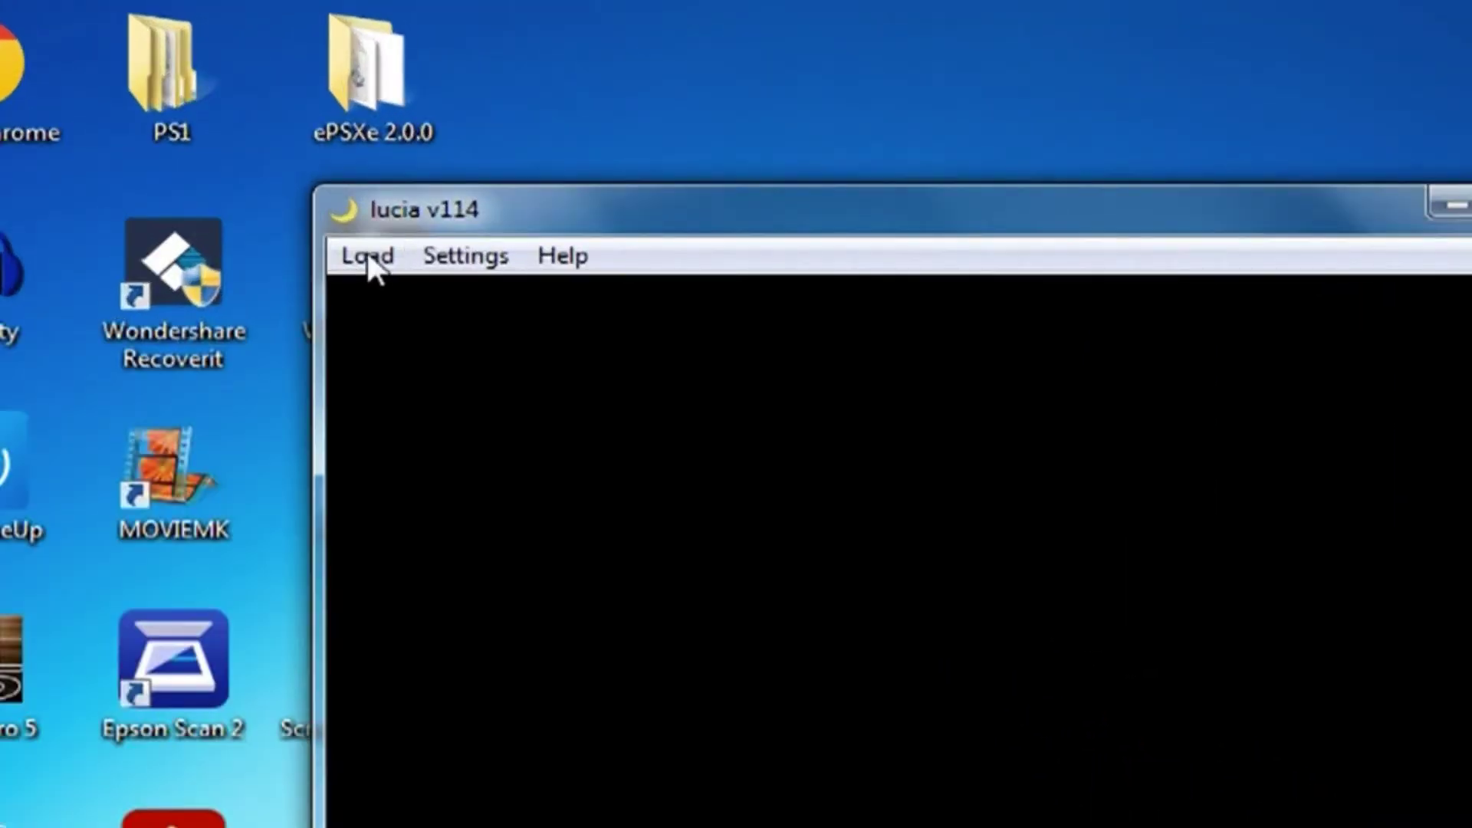
Step: Check which consoles the emulator offers for loading games
left_click(391, 145)
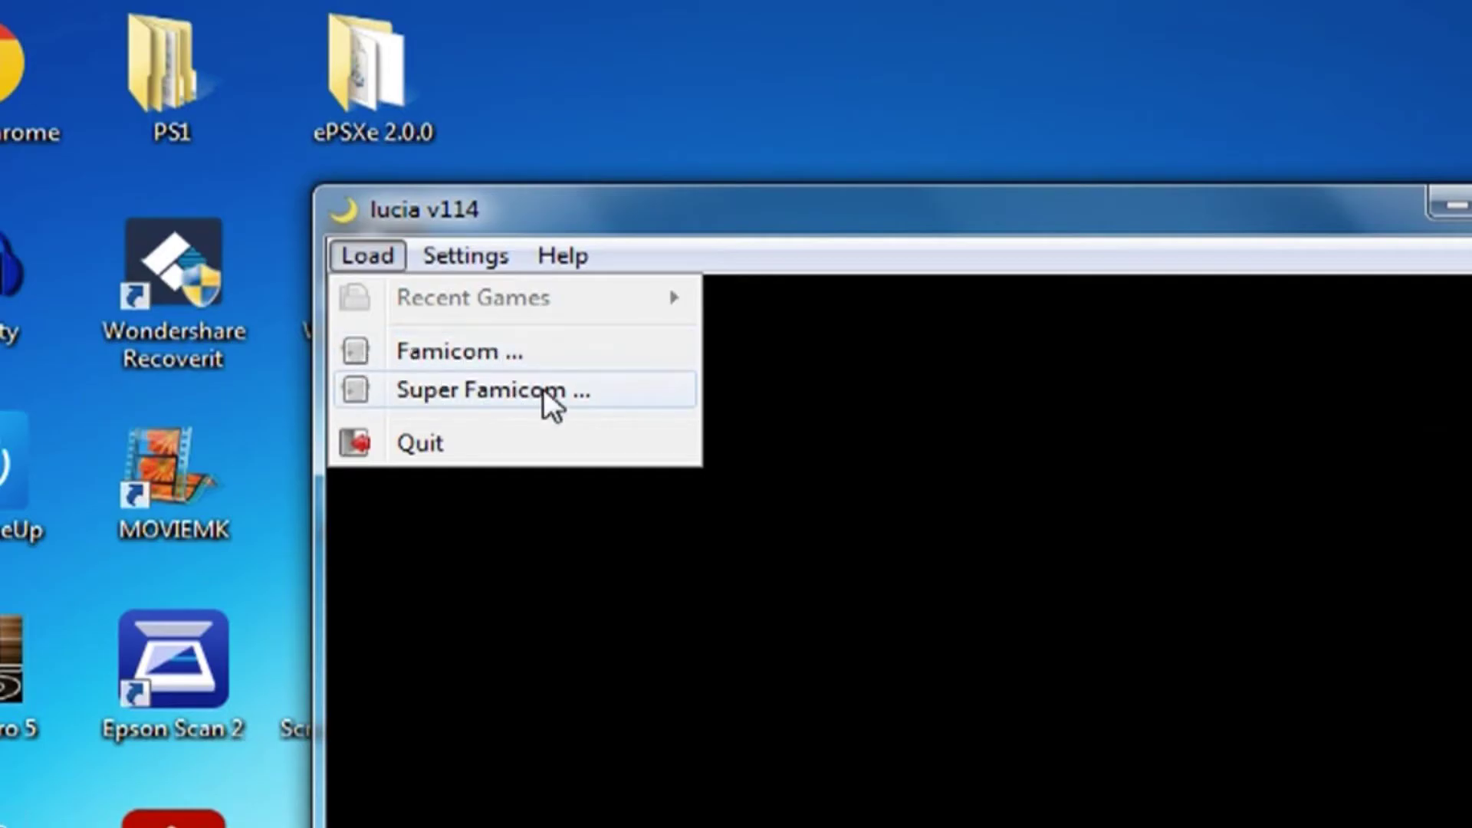
left_click(998, 477)
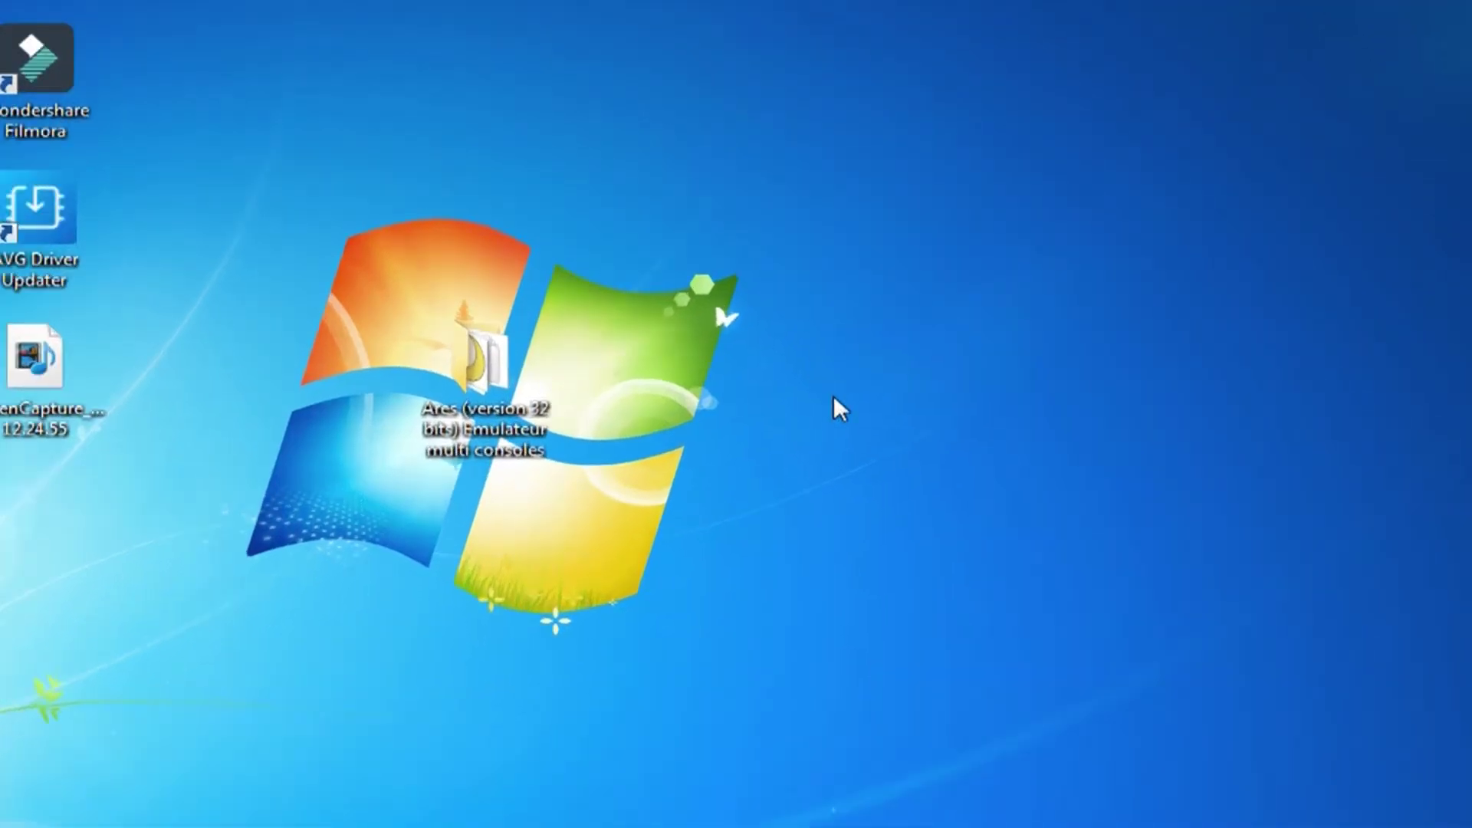
Step: Create a desktop folder named Jeux NES and place it towards the right side of the desktop
right_click(1003, 449)
mouse_move(933, 743)
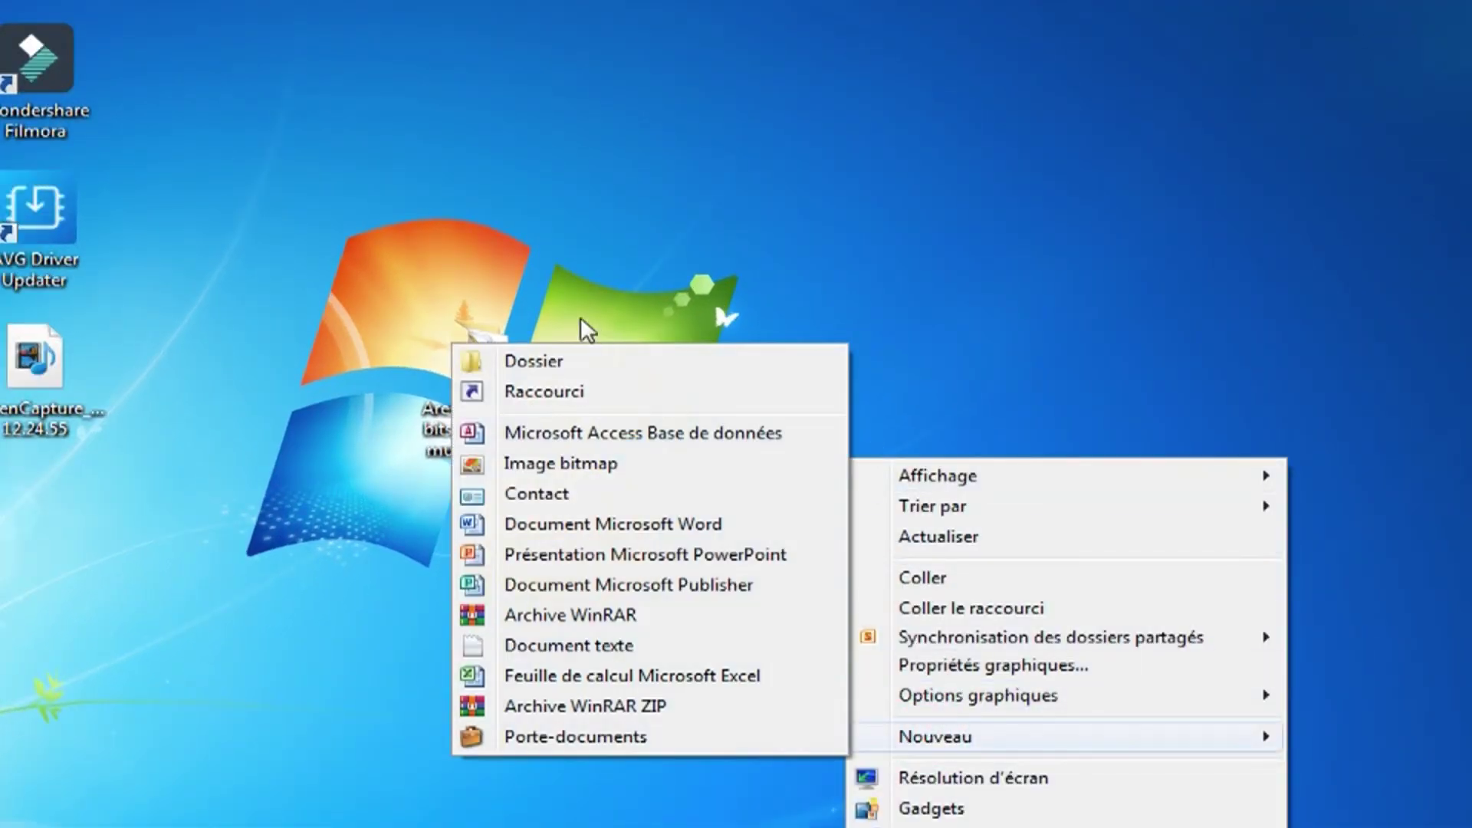
left_click(613, 360)
type("Jeux NES")
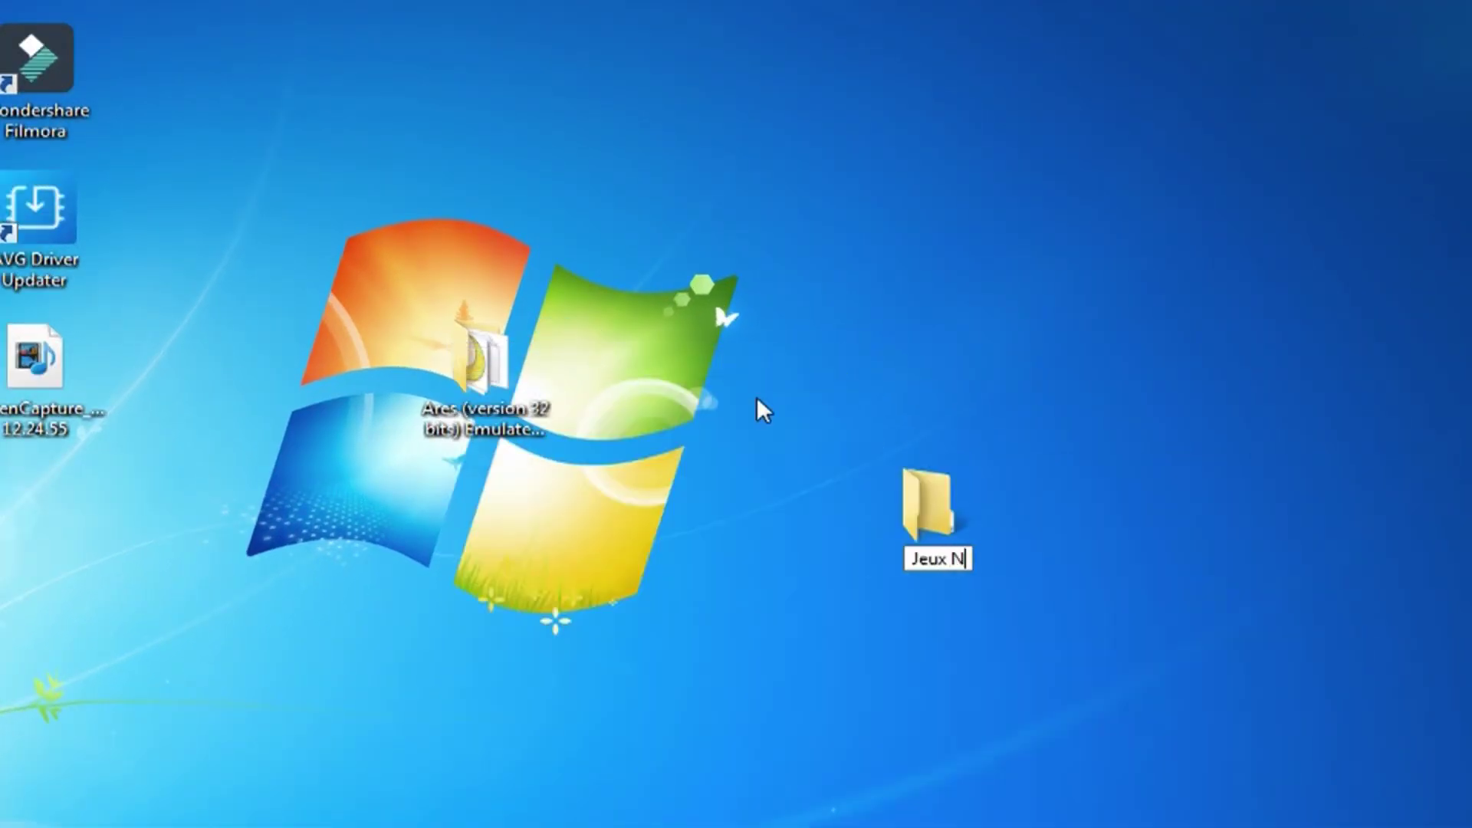
key("Return")
left_click_drag(948, 506, 1248, 358)
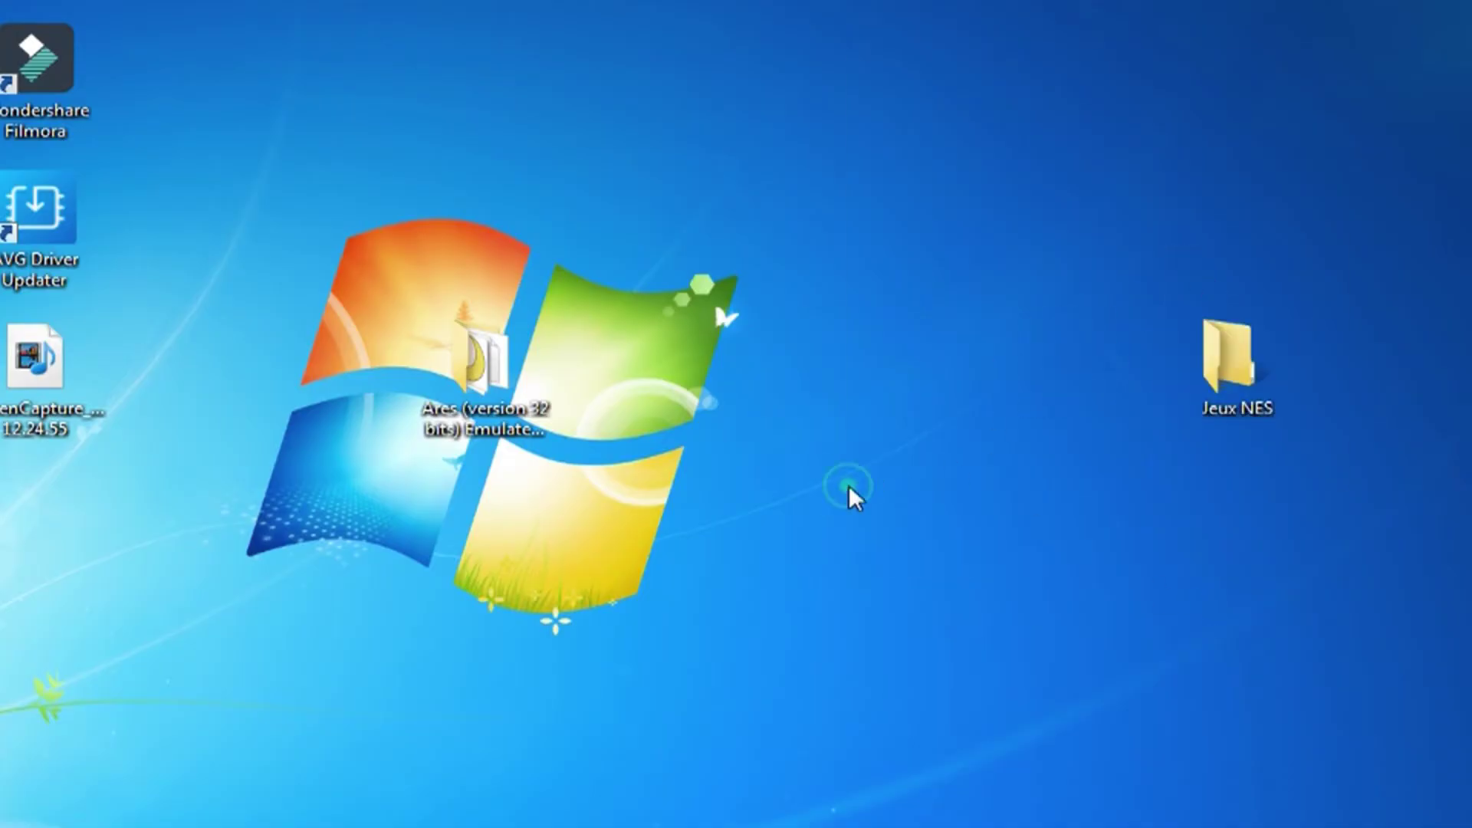
Step: Create a desktop folder named Jeux Super NES and place it directly below the Jeux NES folder
right_click(851, 490)
mouse_move(939, 364)
left_click(609, 373)
type("Je")
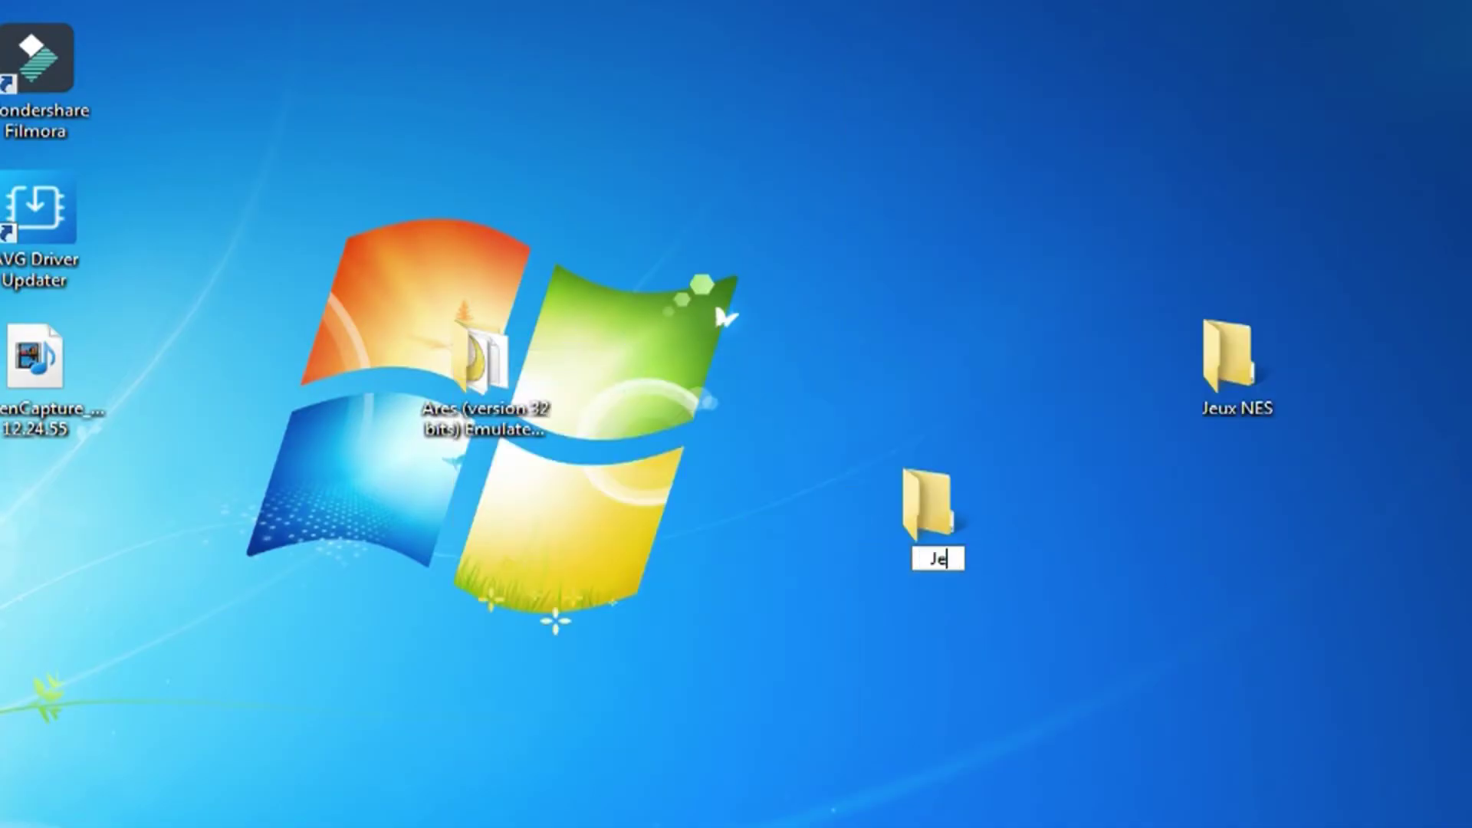
type("ux Super NES")
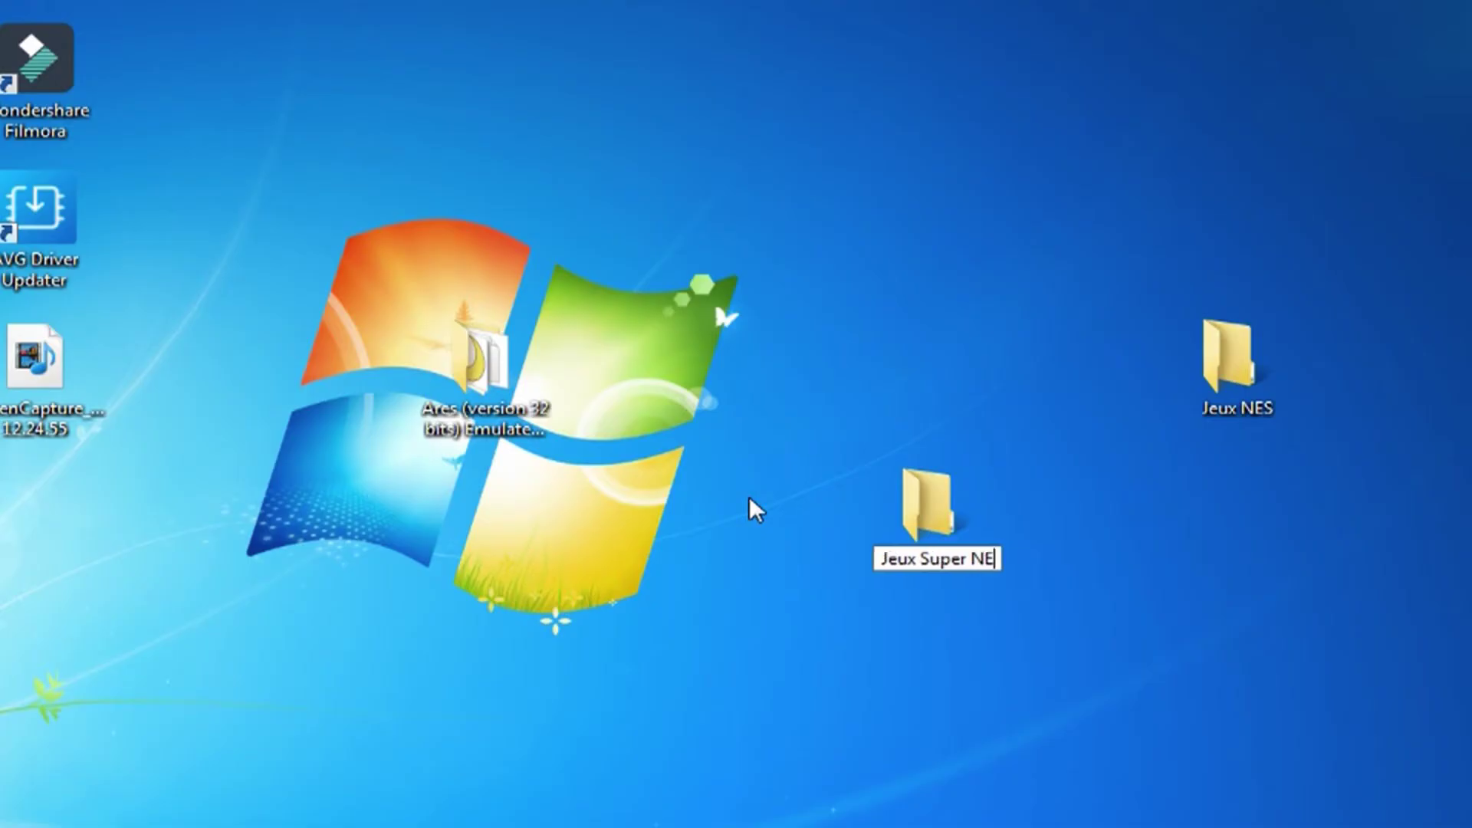
key("Return")
left_click_drag(914, 497, 1227, 500)
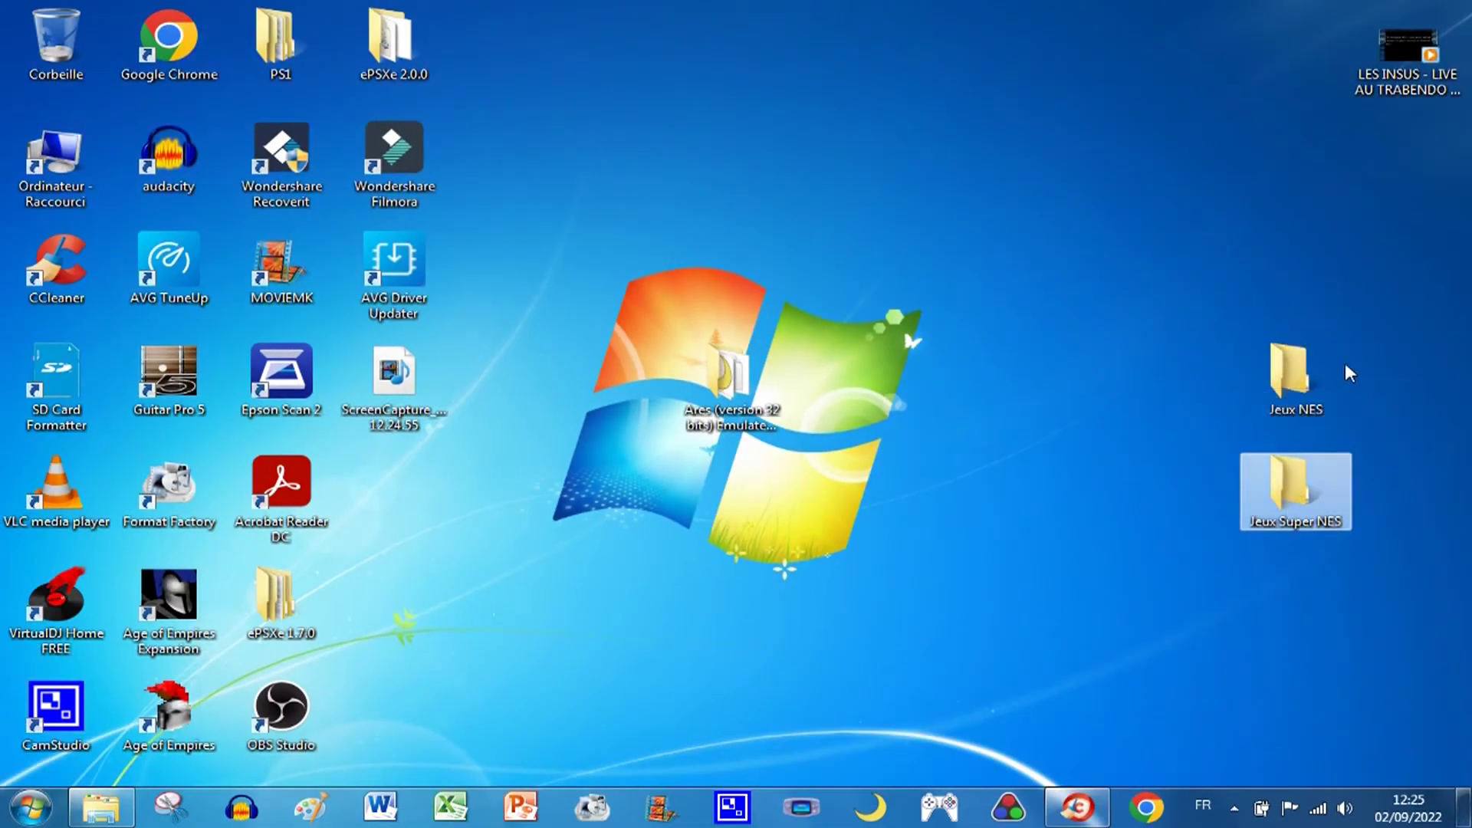
left_click(1033, 397)
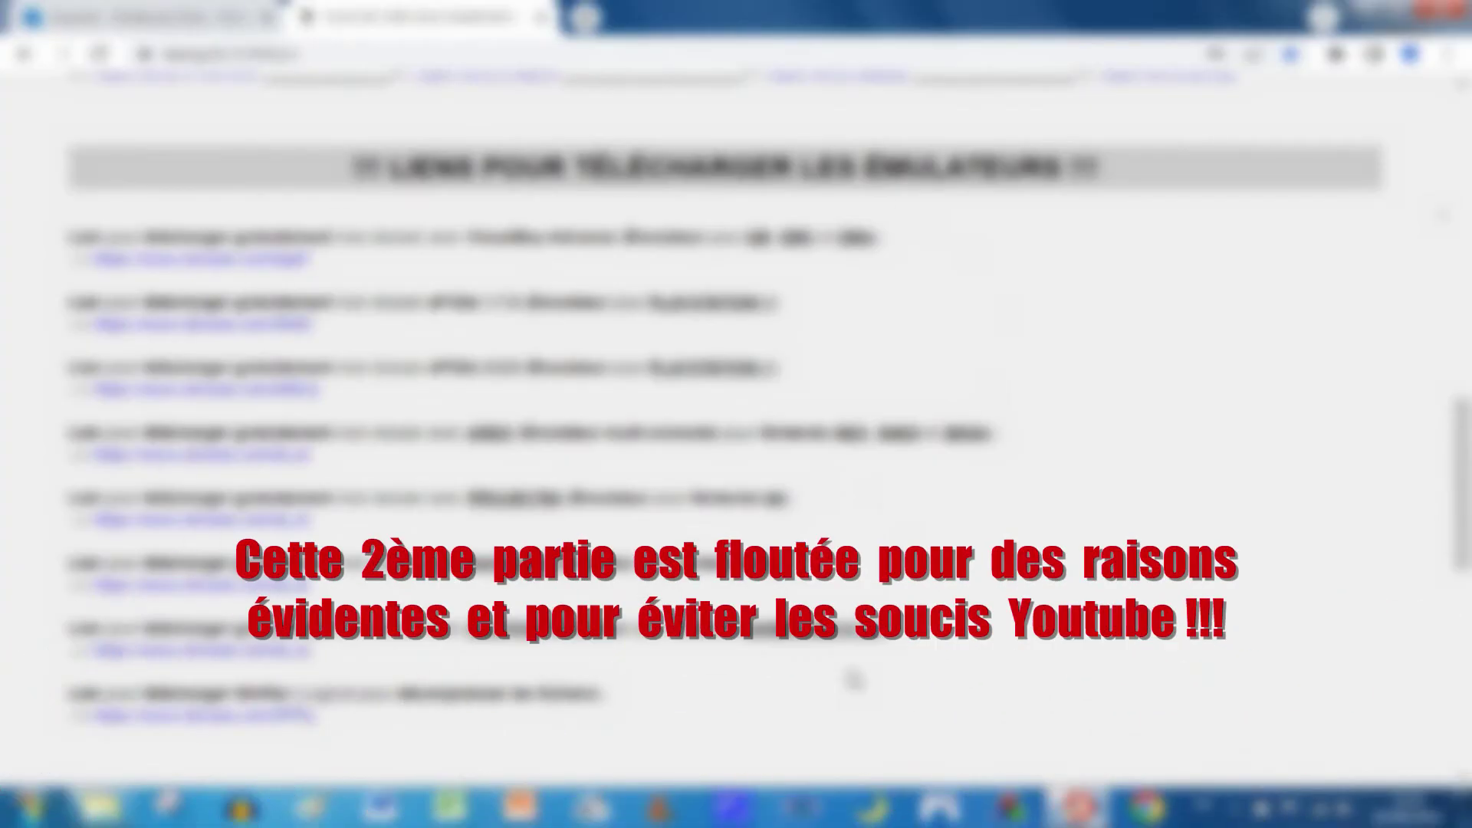
Step: Browse the download links page to the game links listed for each console
left_click_drag(1460, 517, 1464, 408)
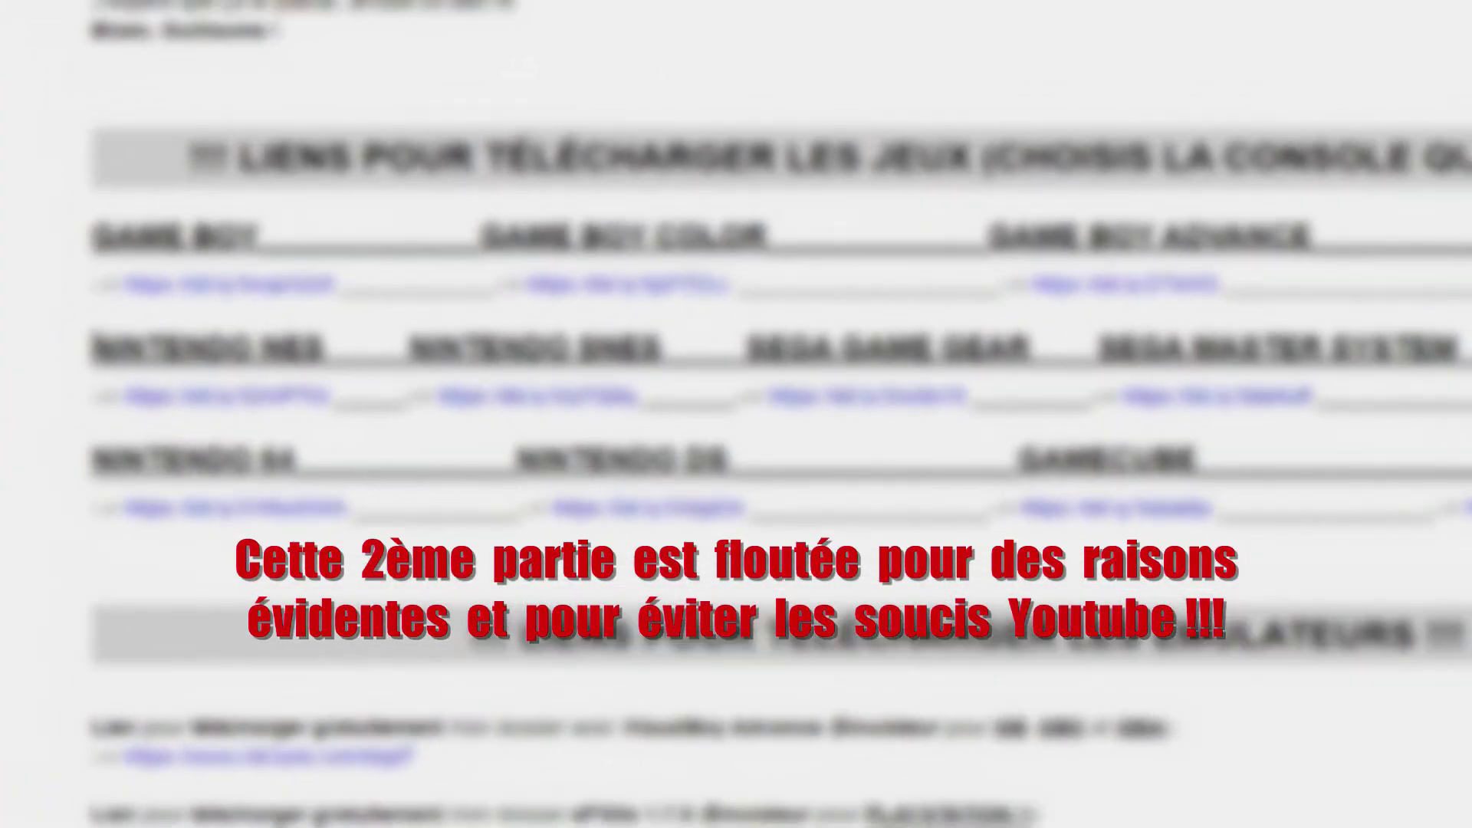
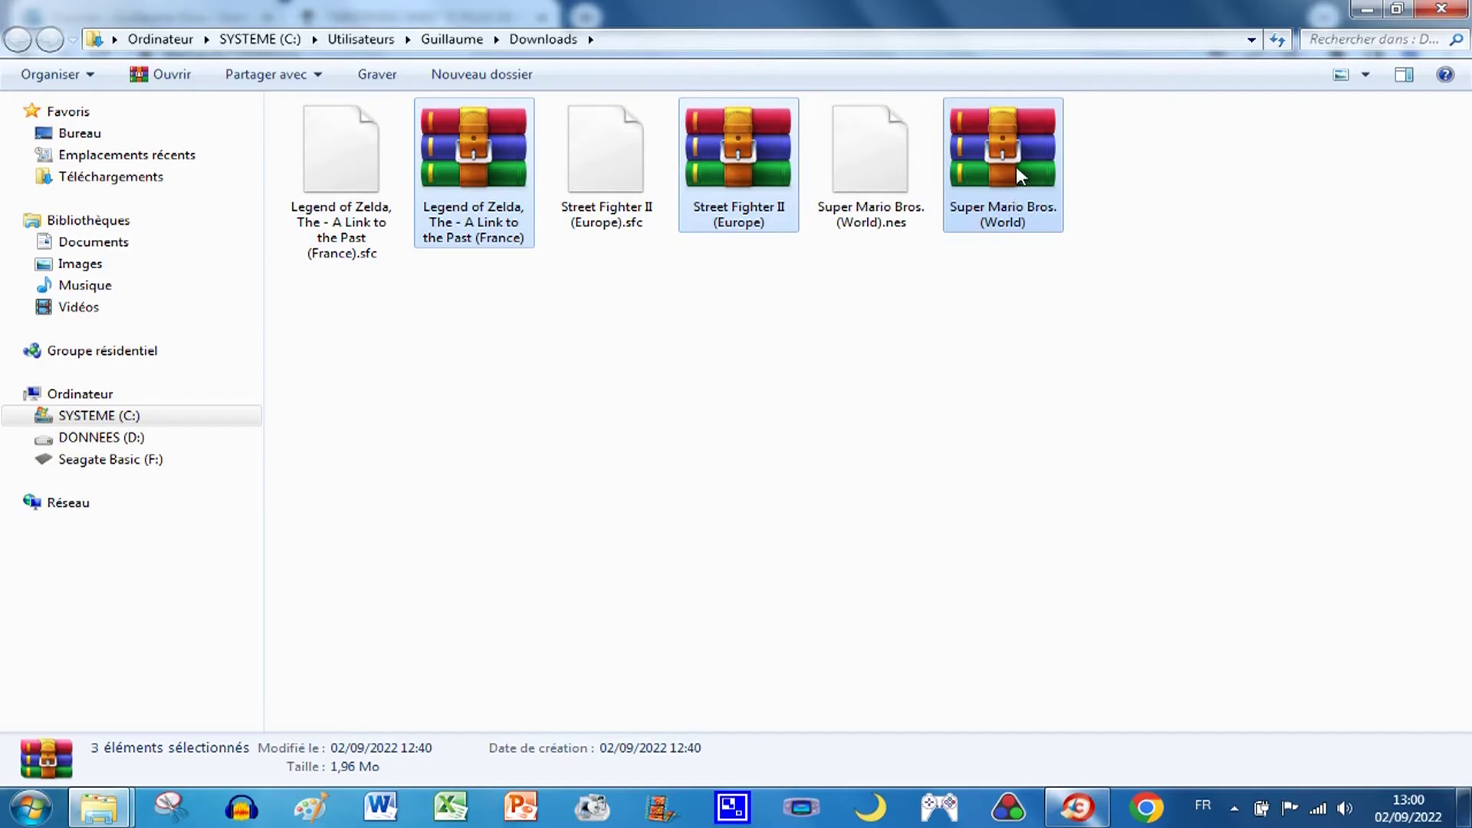
Step: Delete the Legend of Zelda, Street Fighter II and Super Mario Bros. archives from Downloads, keeping the extracted game files
right_click(1017, 174)
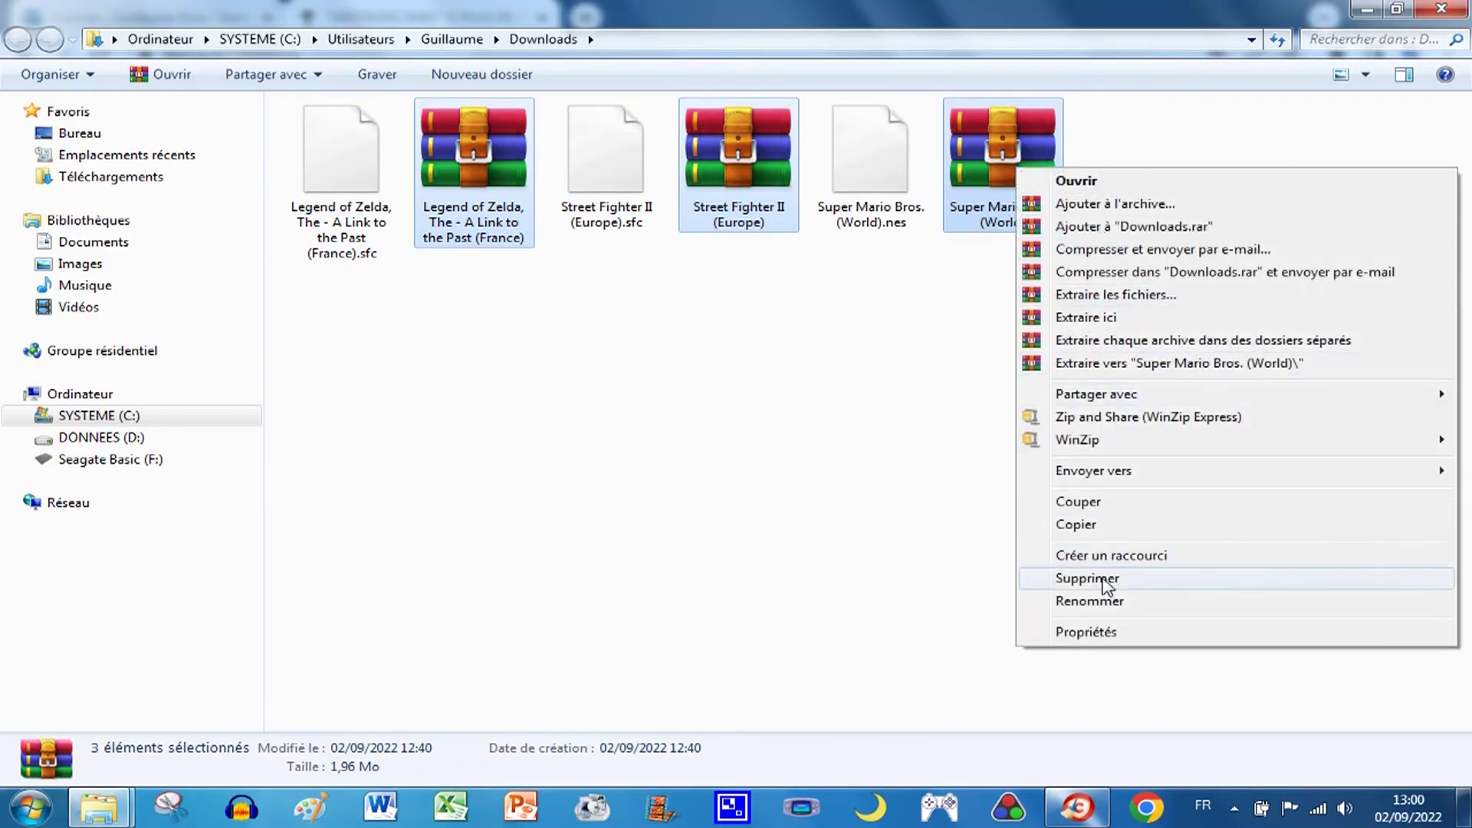
left_click(1106, 586)
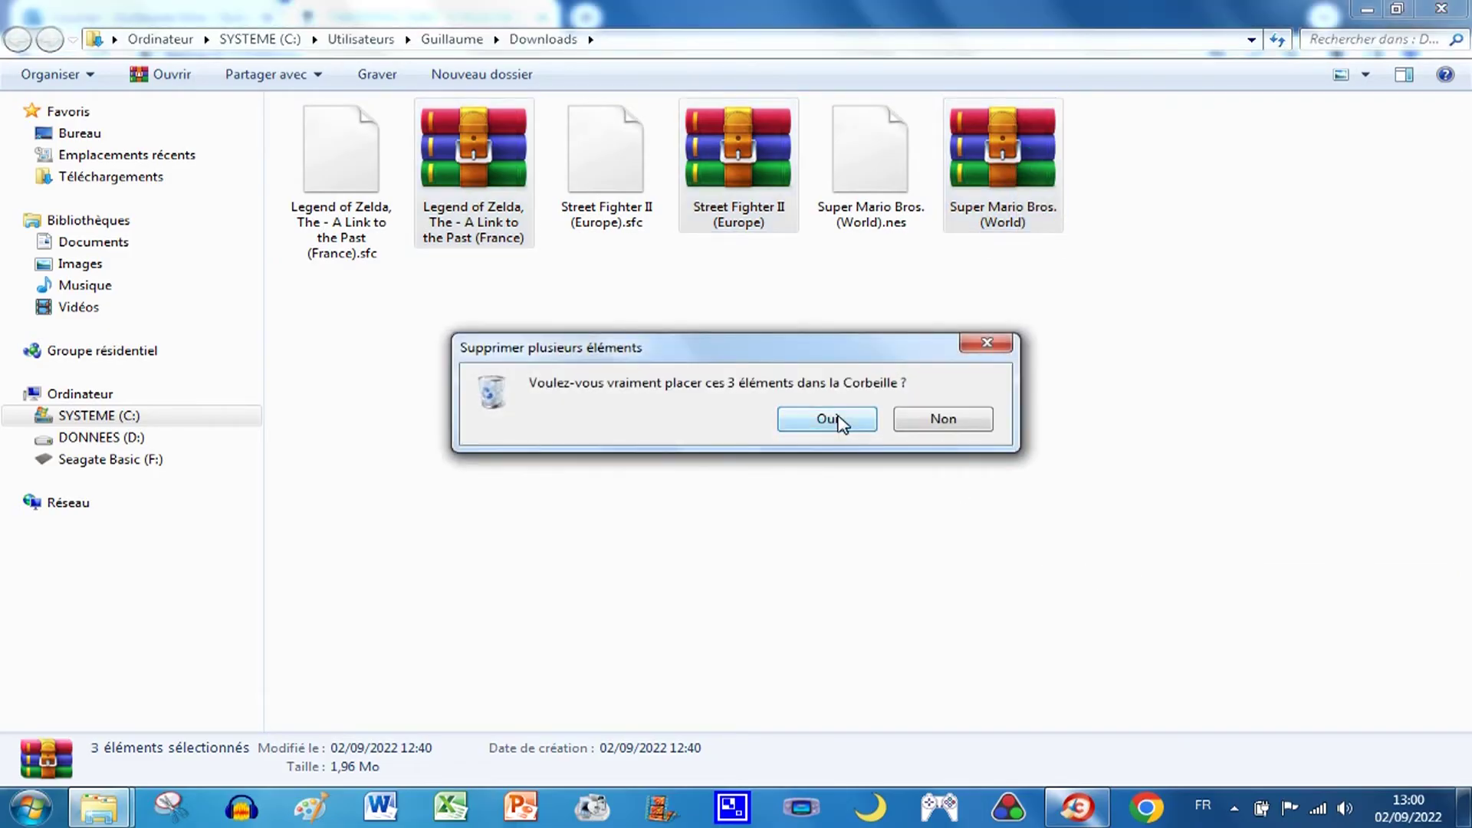
left_click(827, 419)
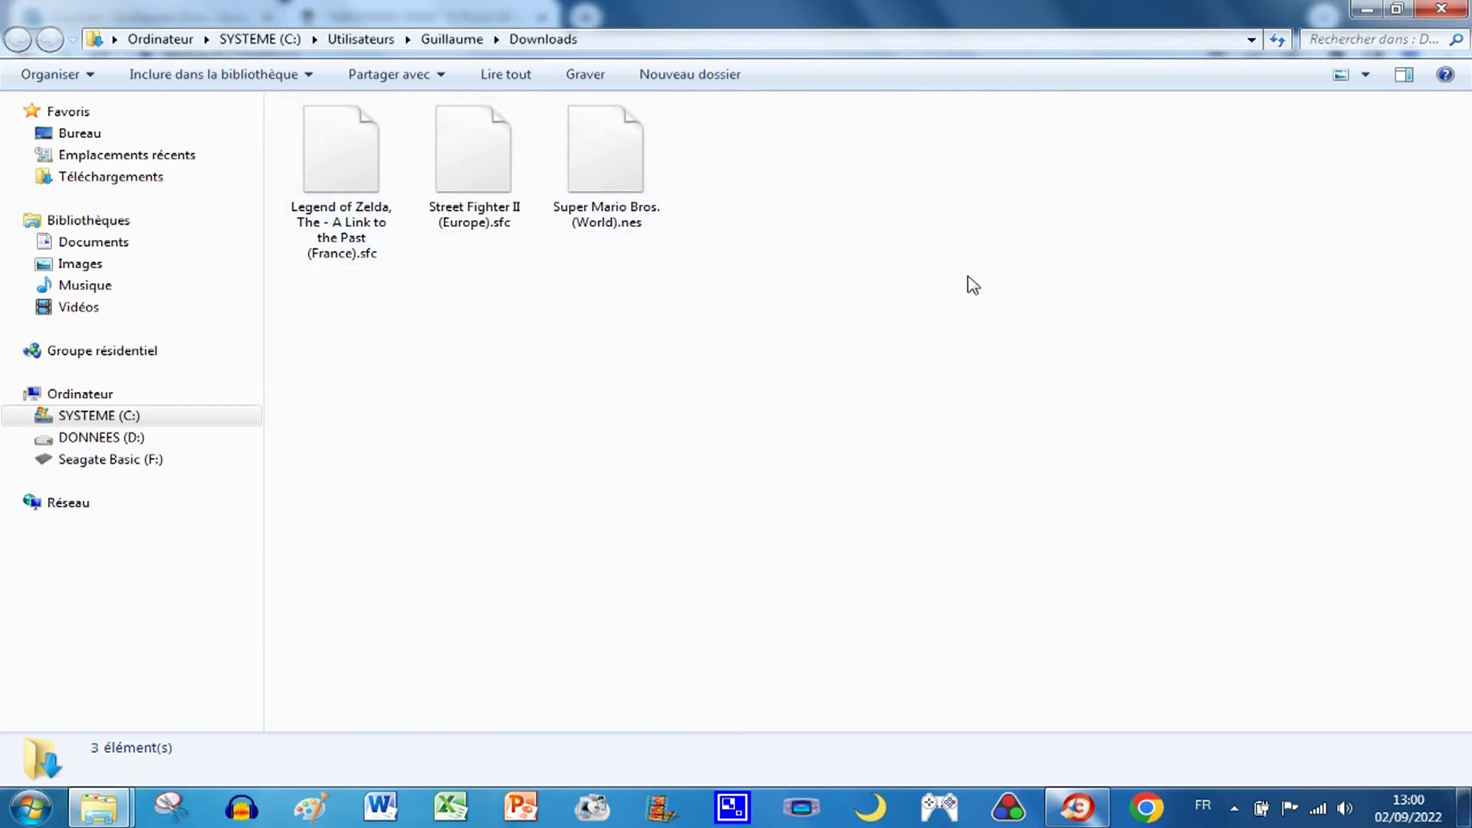
Step: Reveal the desktop beside the Downloads window and move Super Mario Bros. (World).nes from Downloads into the Jeux NES folder
left_click_drag(1250, 14, 633, 72)
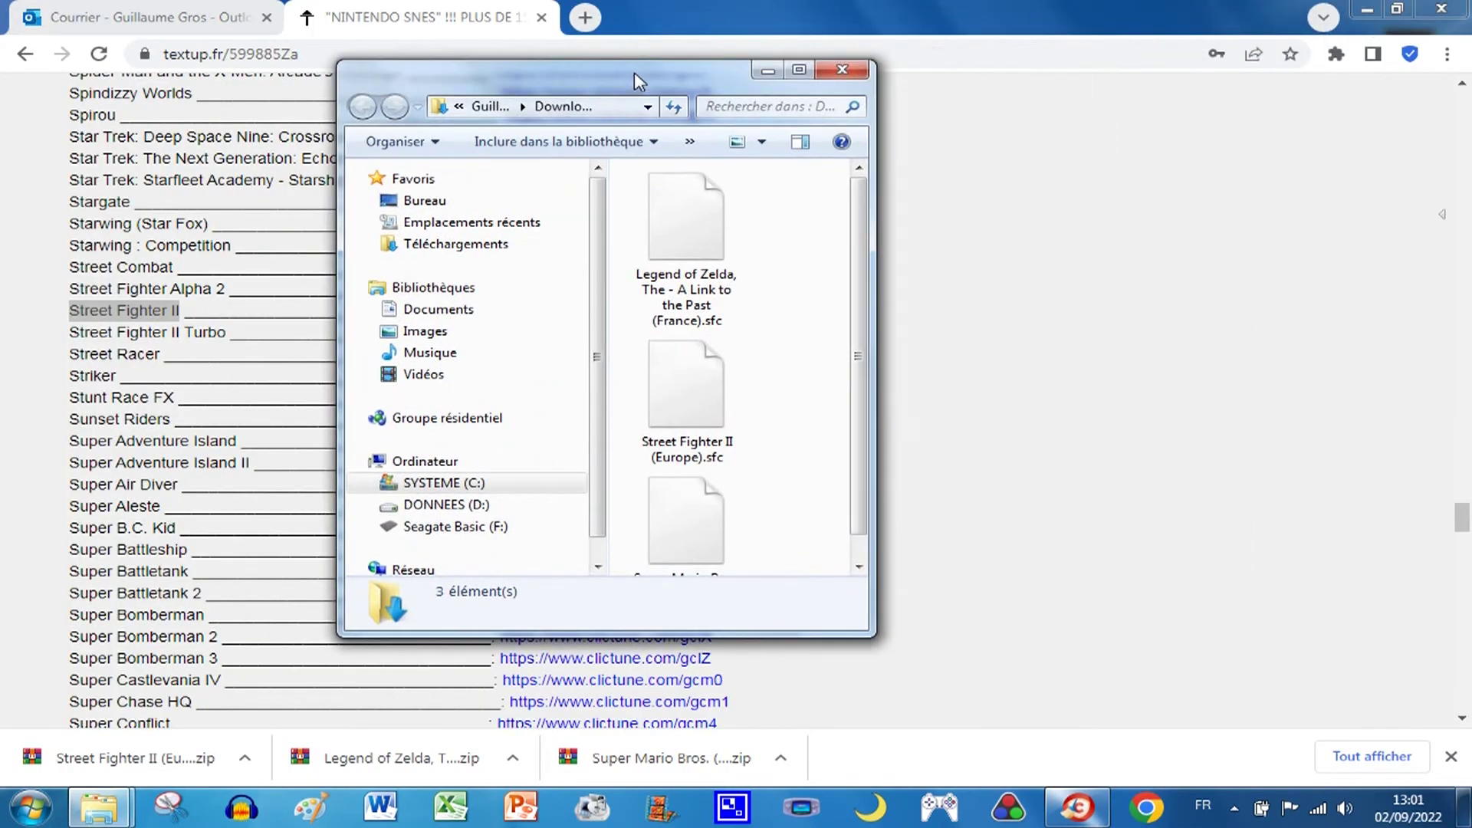
left_click(1366, 19)
left_click_drag(674, 72, 850, 112)
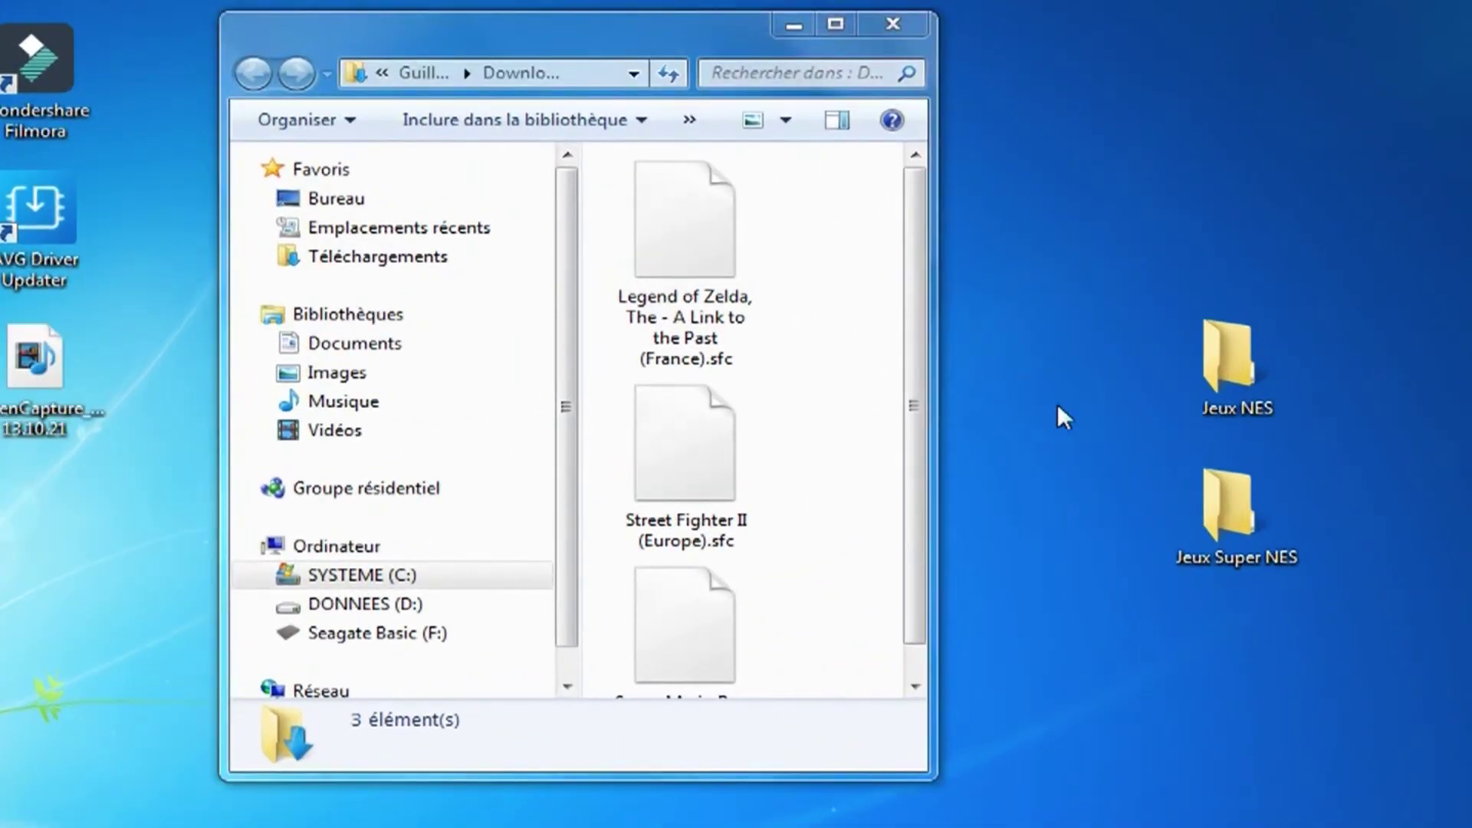
left_click_drag(917, 448, 927, 540)
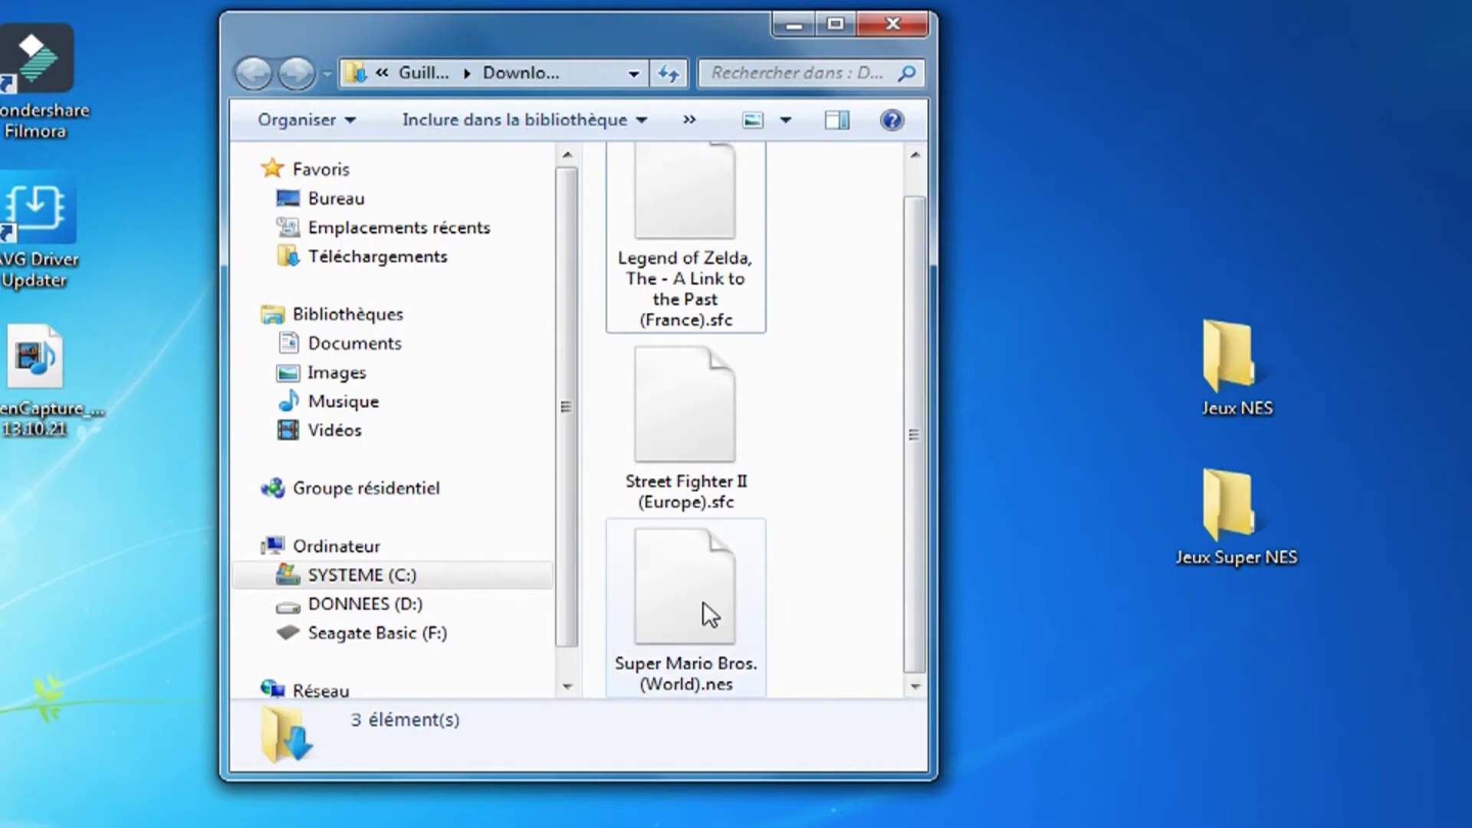
left_click_drag(732, 641, 1258, 374)
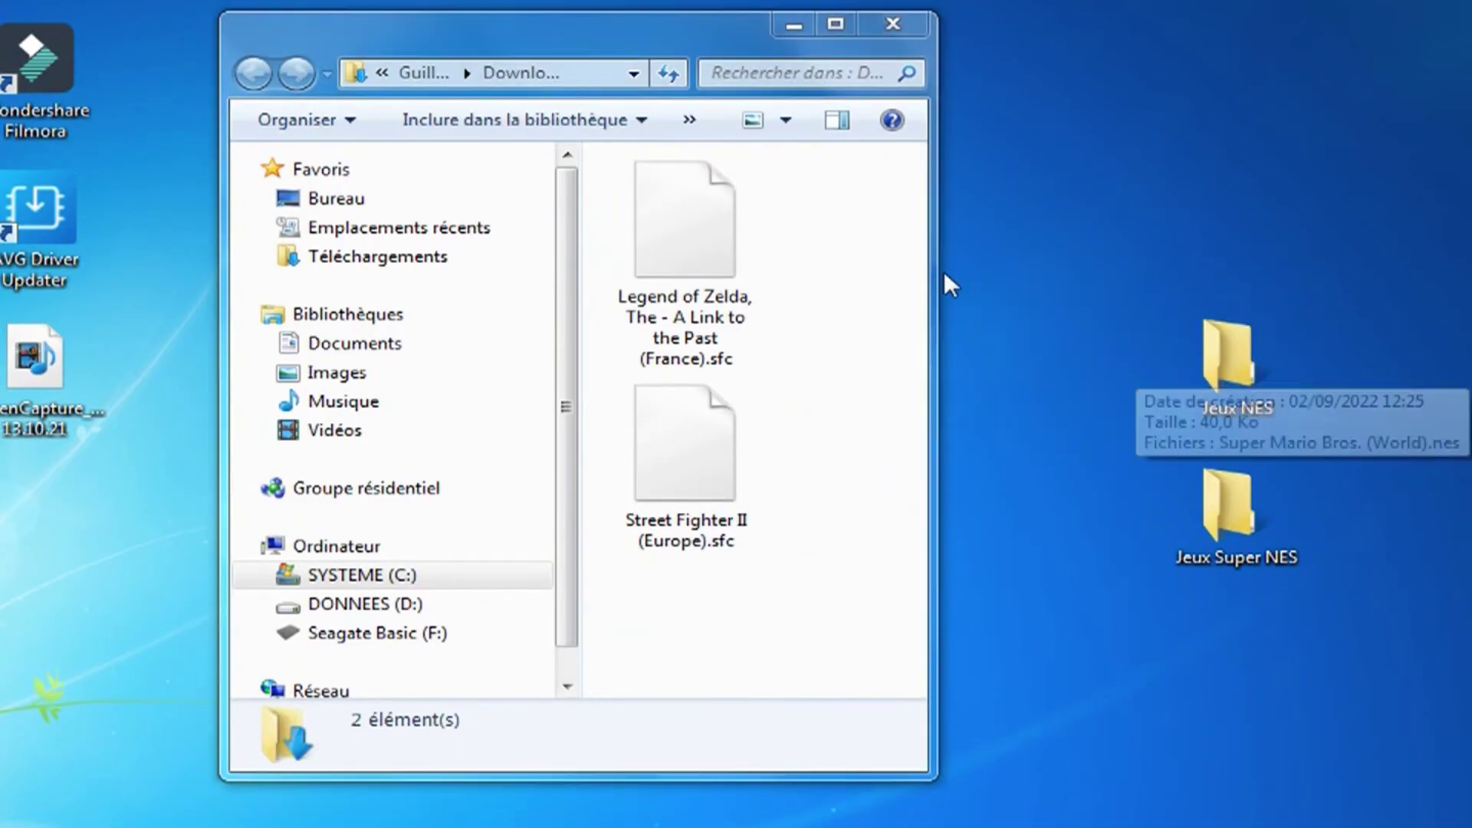
Step: Move the Legend of Zelda and Street Fighter II .sfc files into the Jeux Super NES folder, and close the Downloads window
left_click_drag(839, 230, 657, 533)
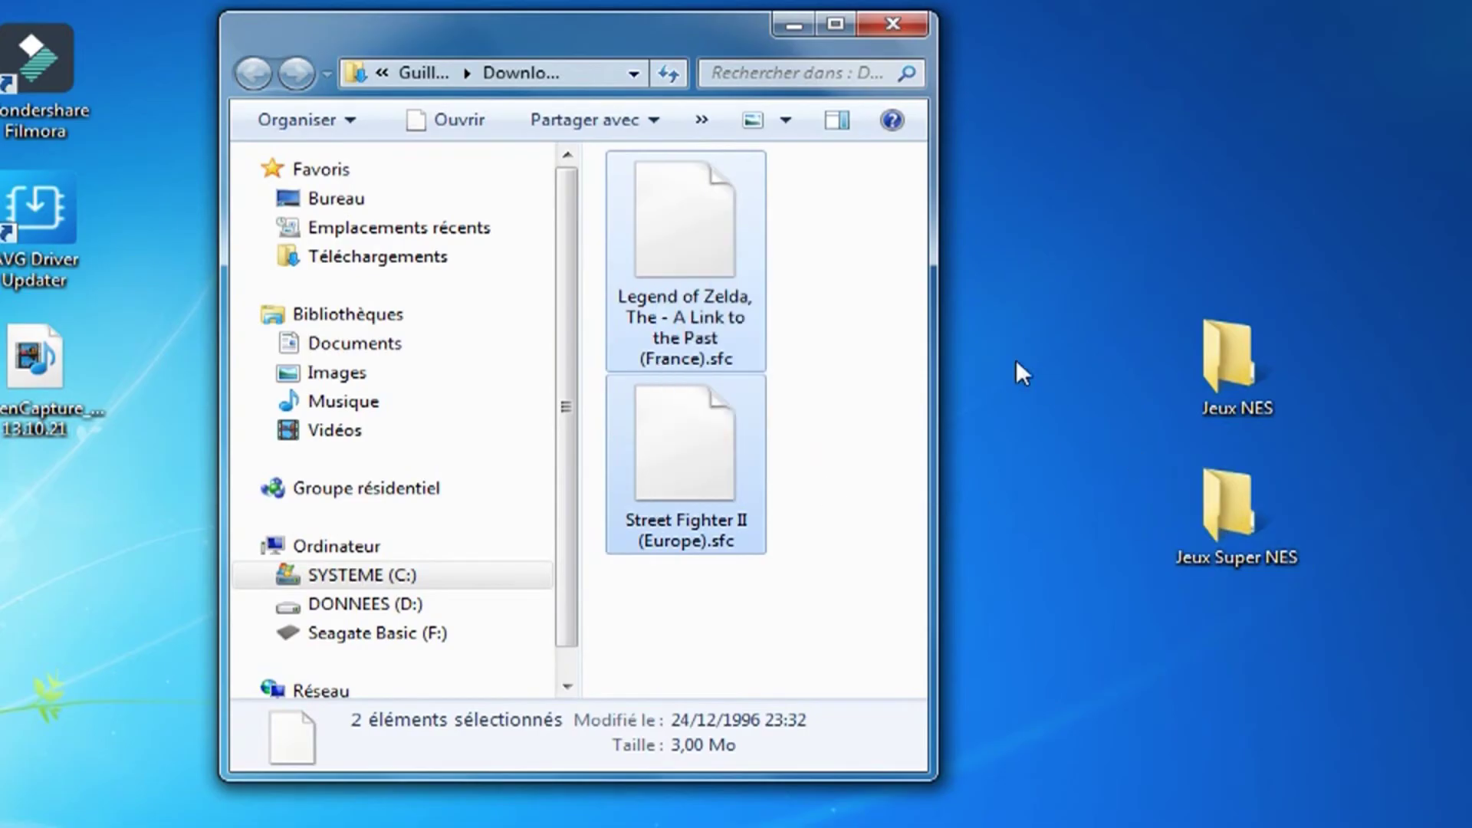
left_click_drag(693, 240, 1222, 517)
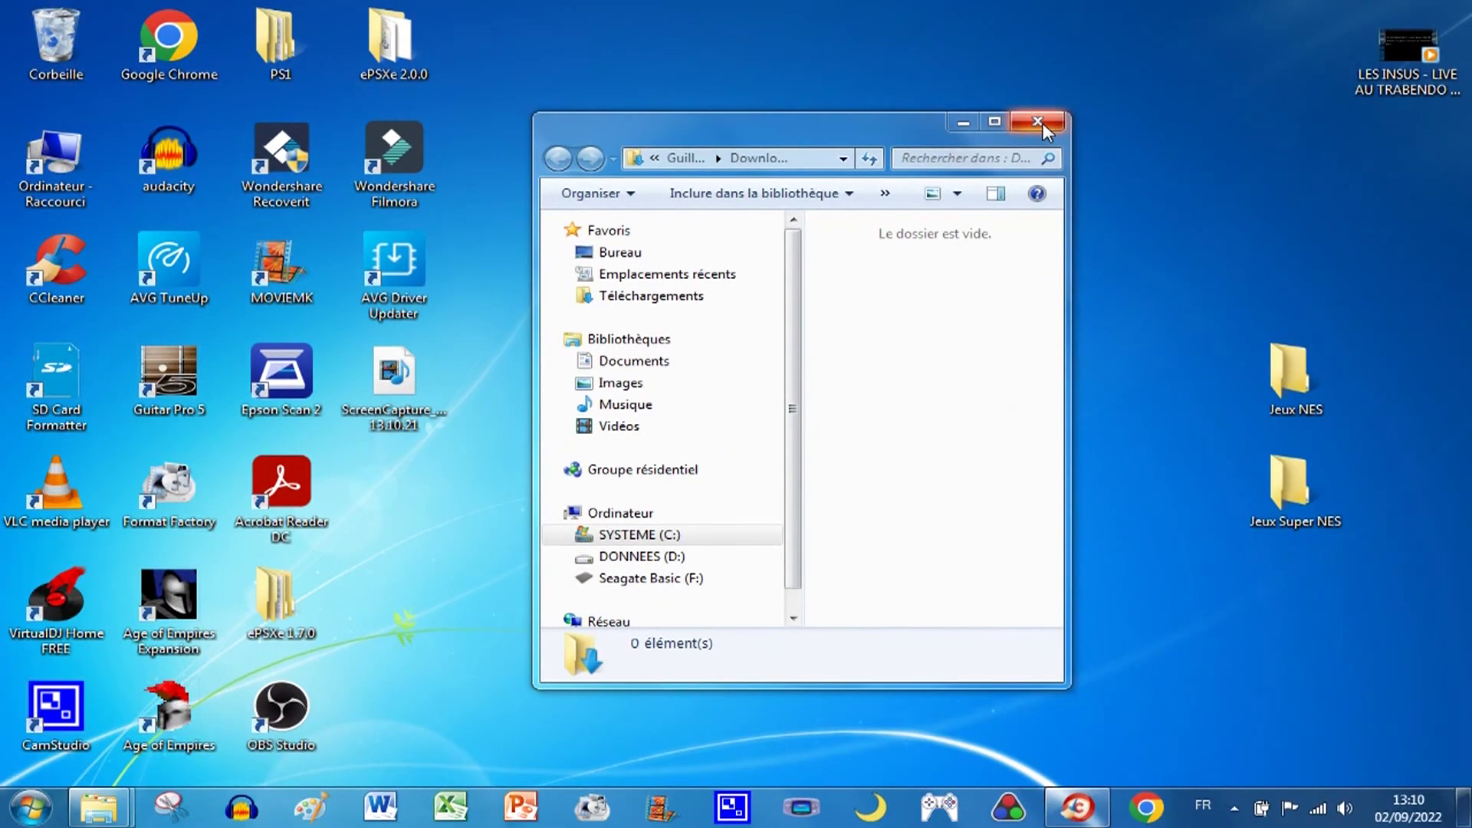
left_click(892, 24)
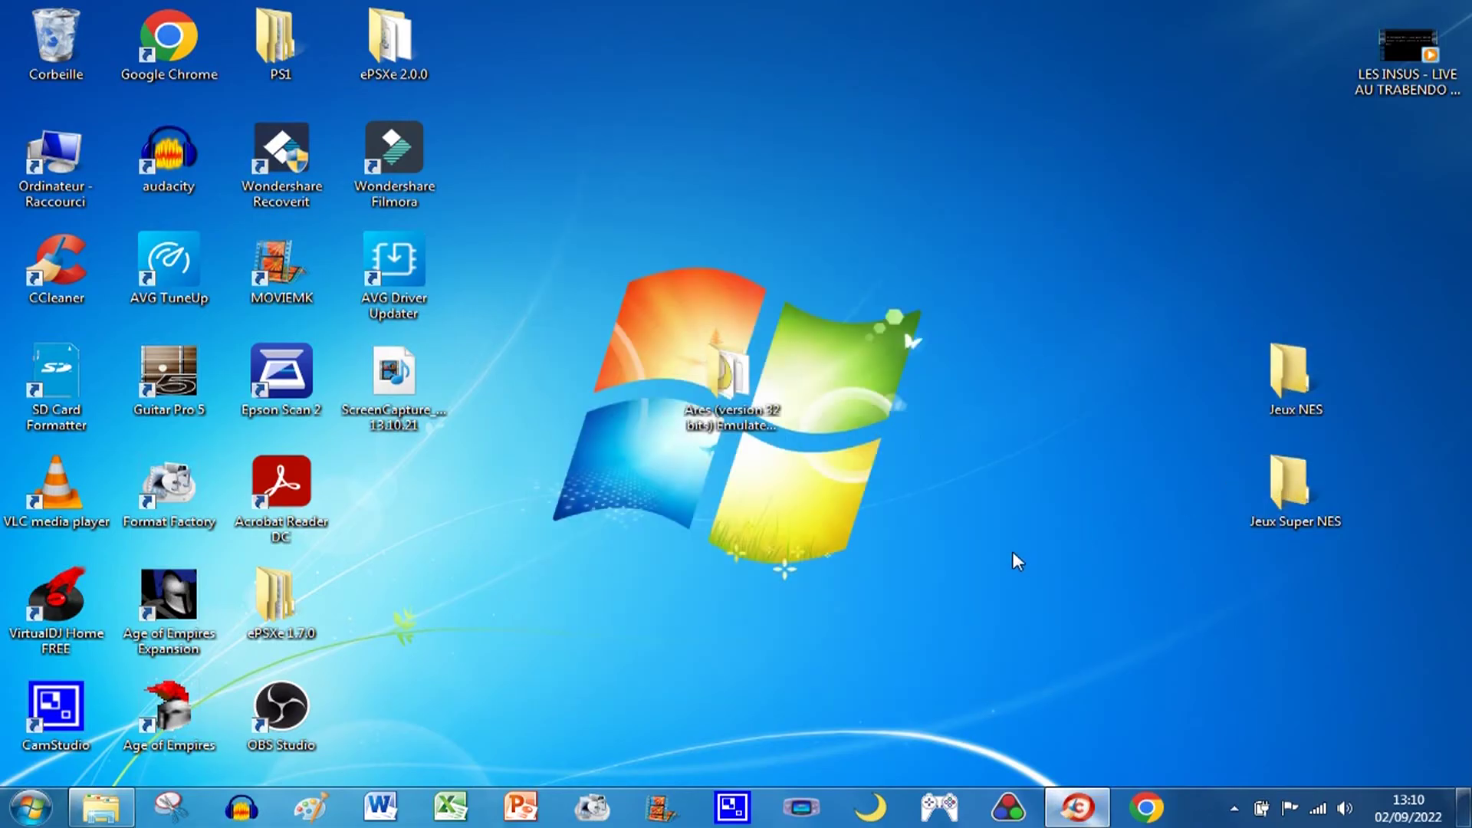
Step: Launch the lucia emulator and load Super Mario Bros. (World).nes as a Famicom game from the desktop's Jeux NES folder
left_click(870, 812)
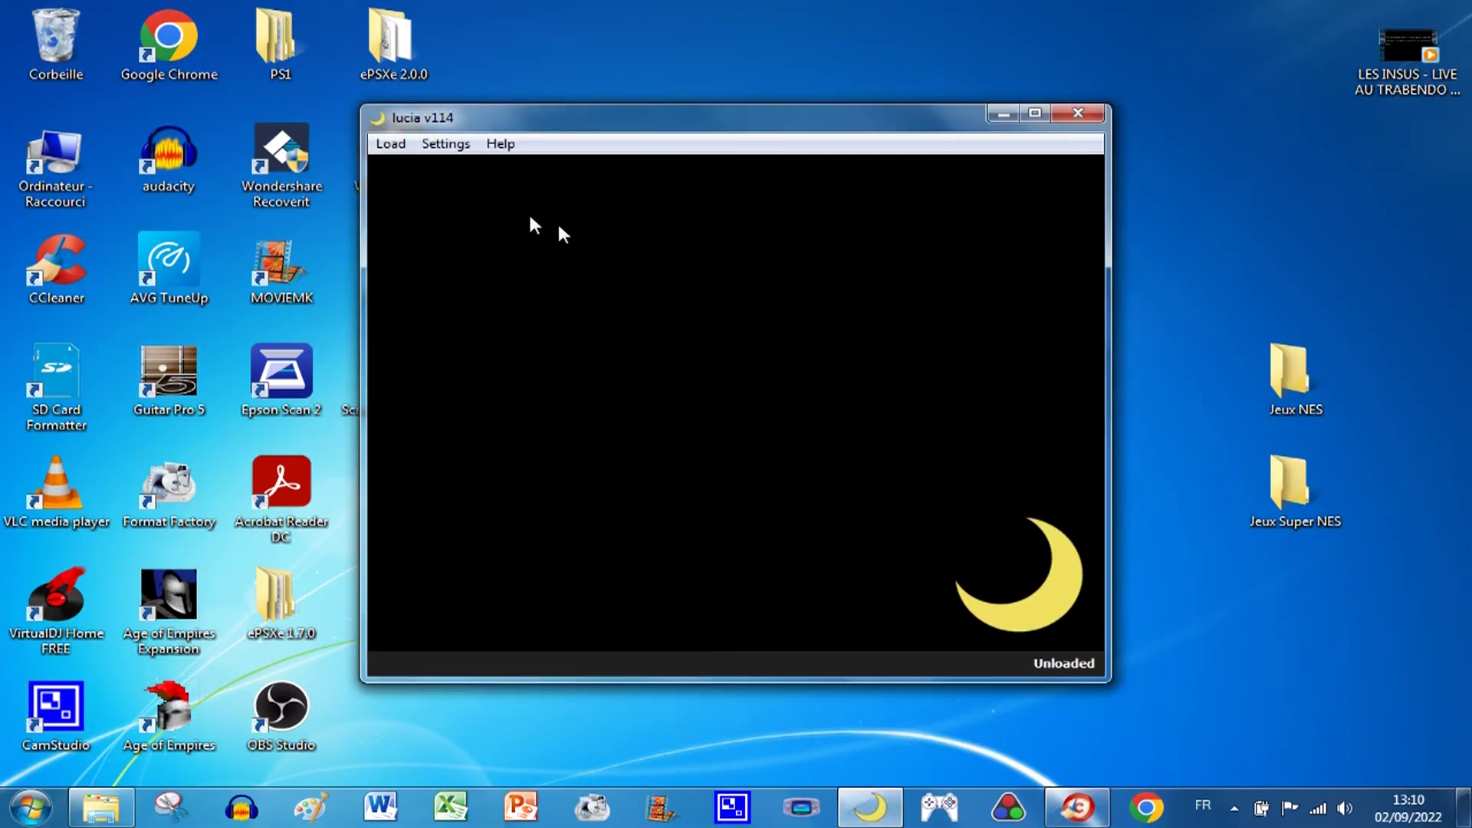
left_click(391, 145)
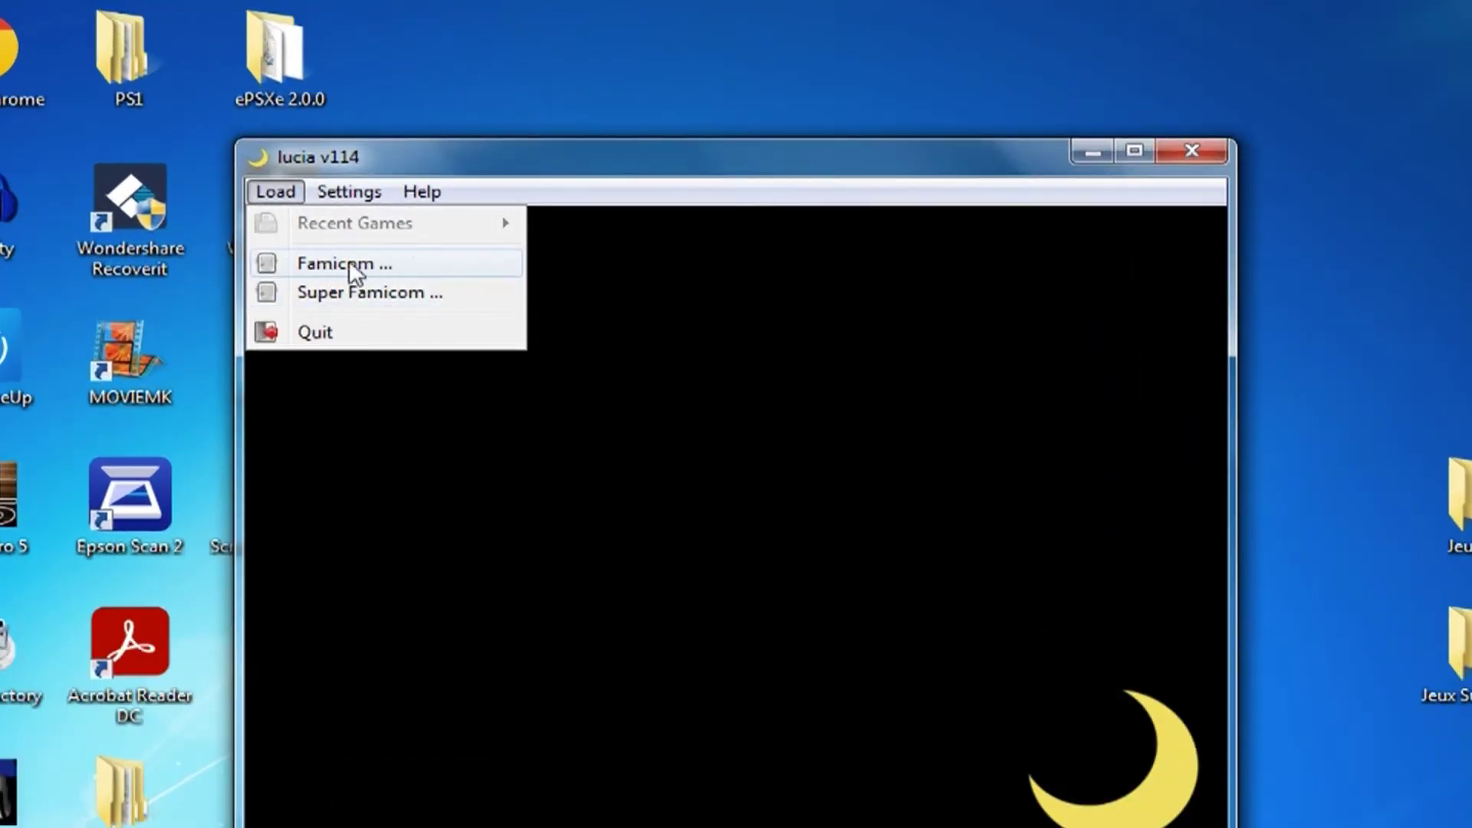
left_click(350, 264)
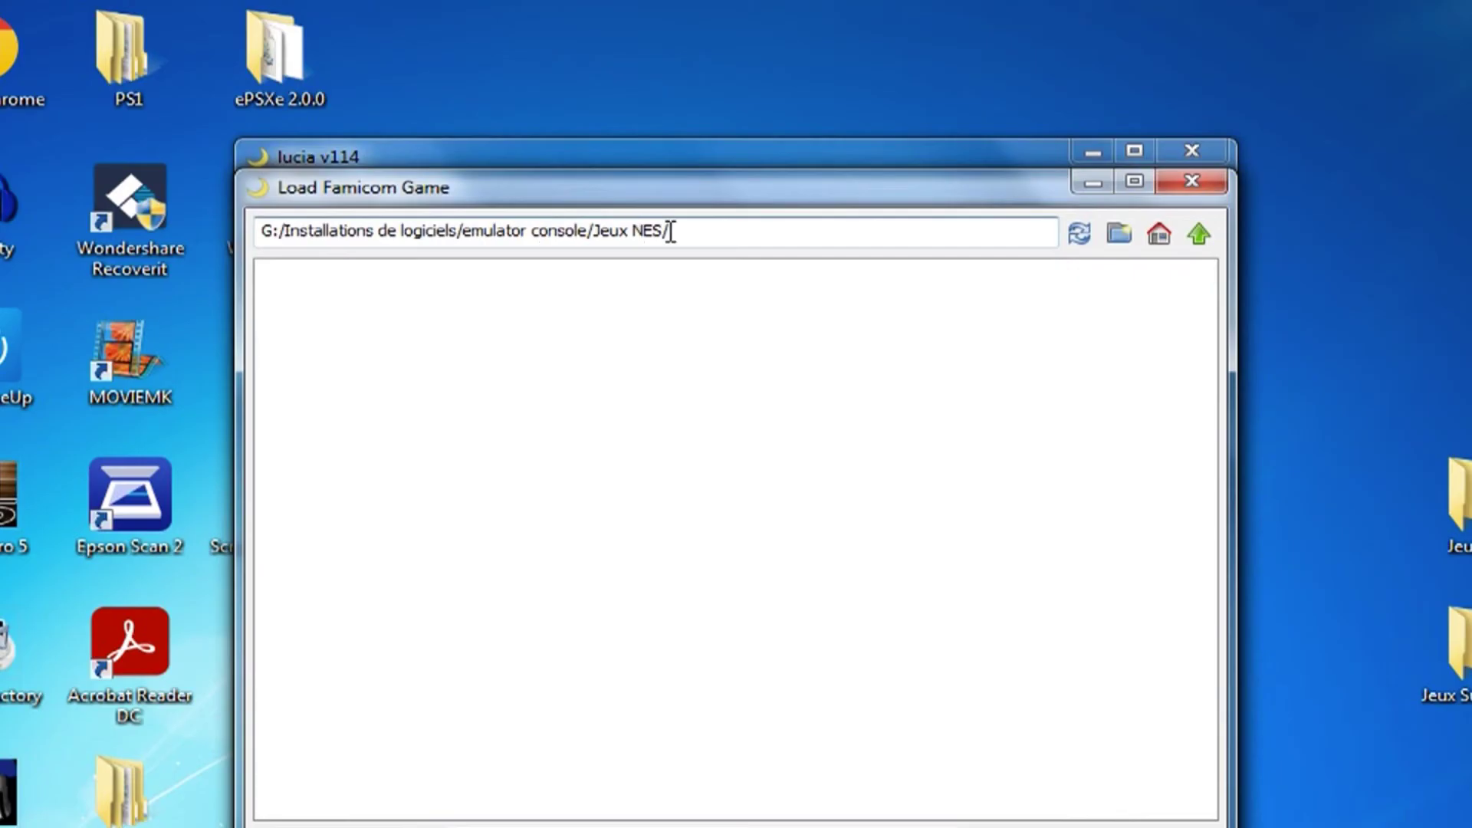
left_click(1160, 233)
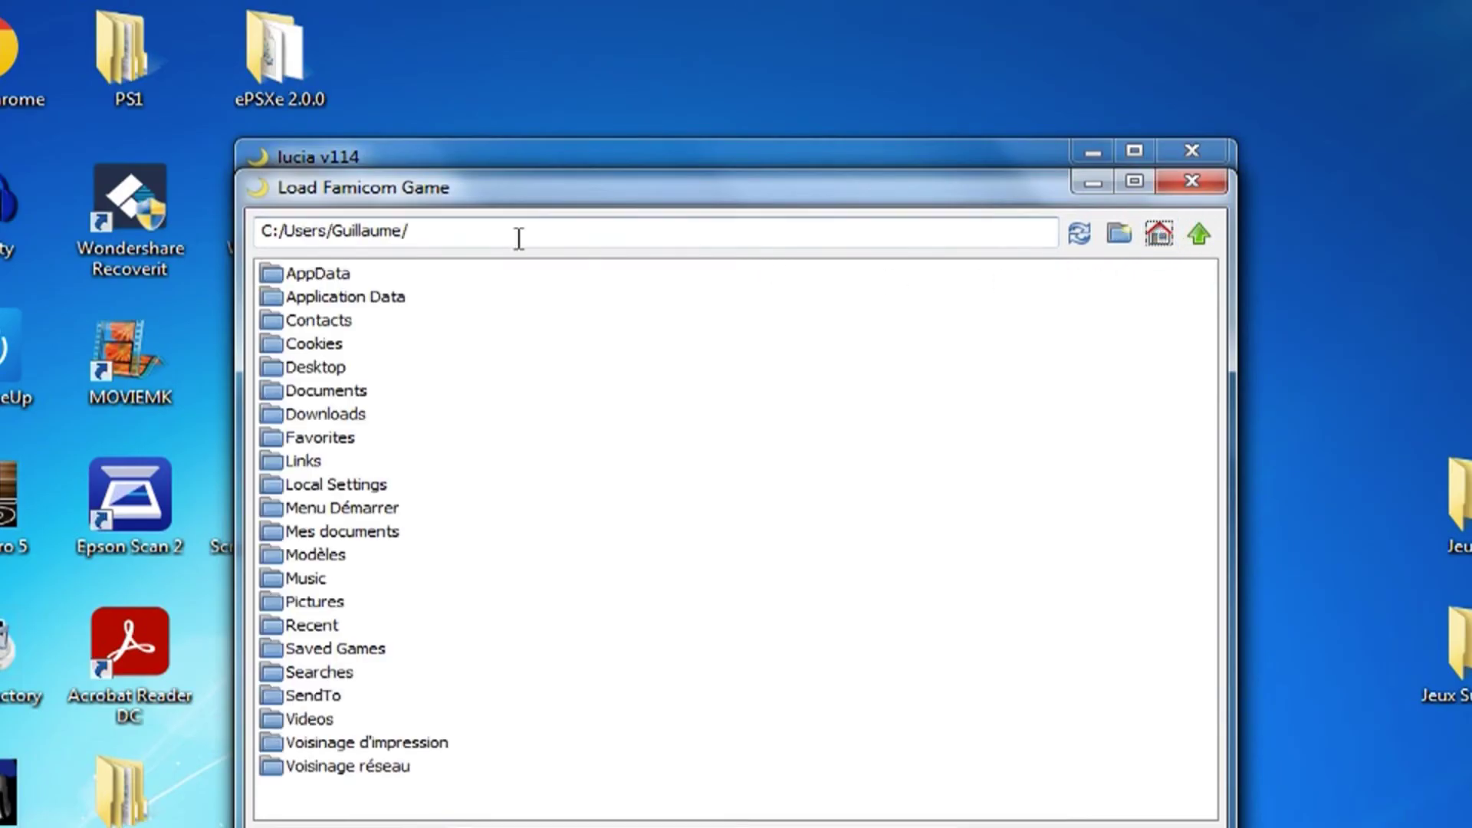
double_click(321, 366)
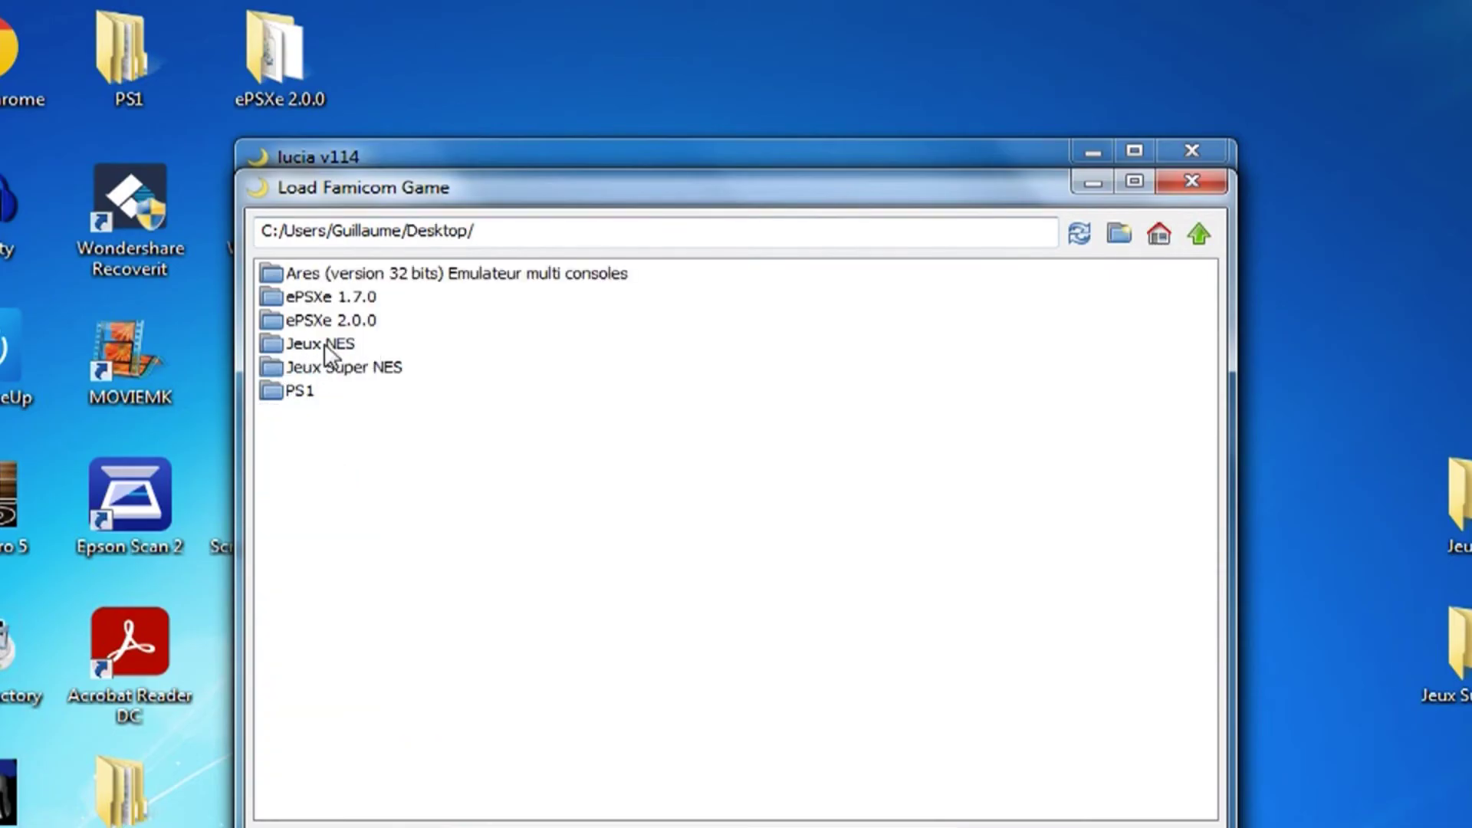
double_click(338, 343)
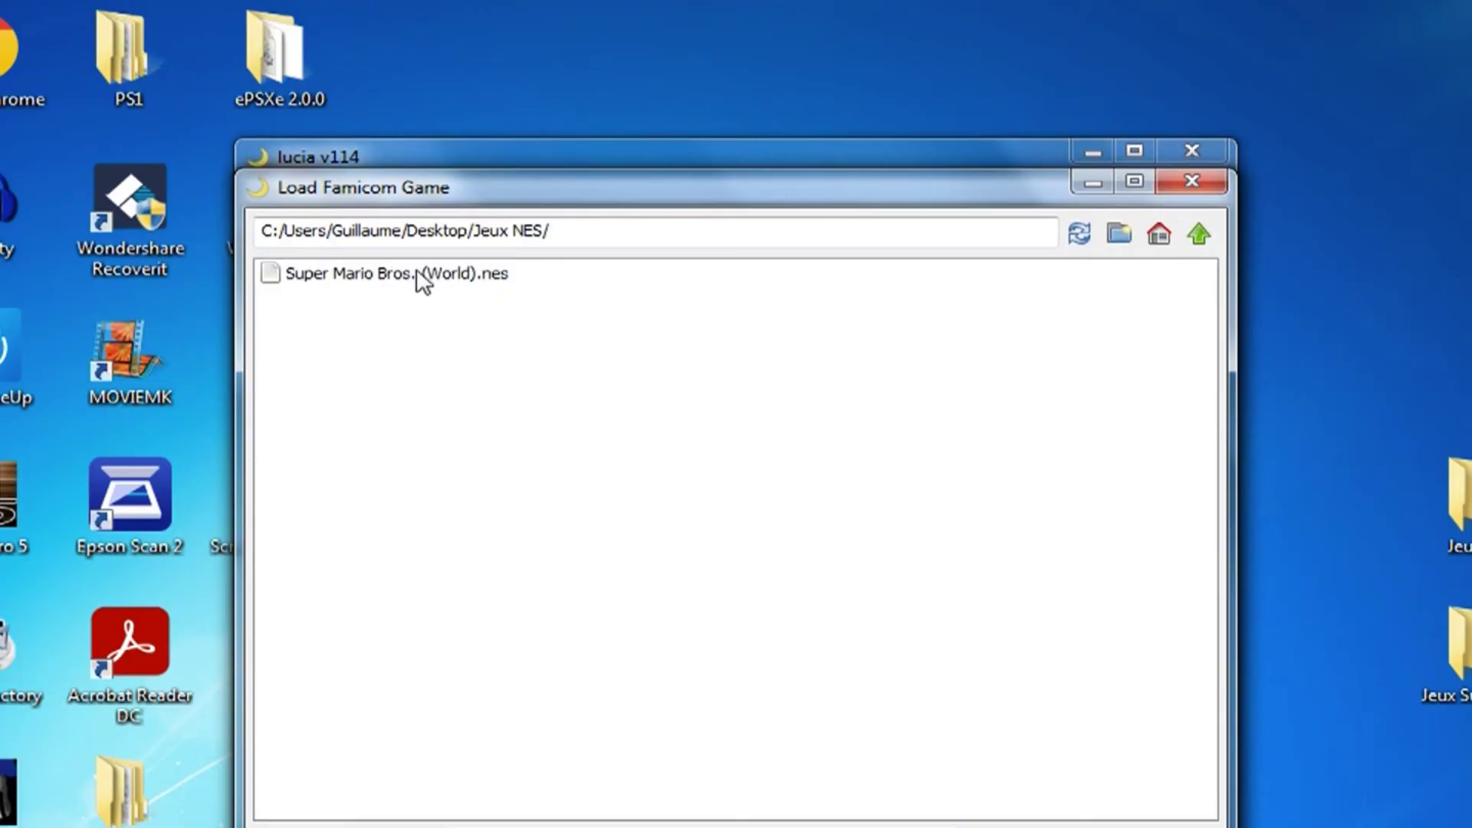
double_click(417, 273)
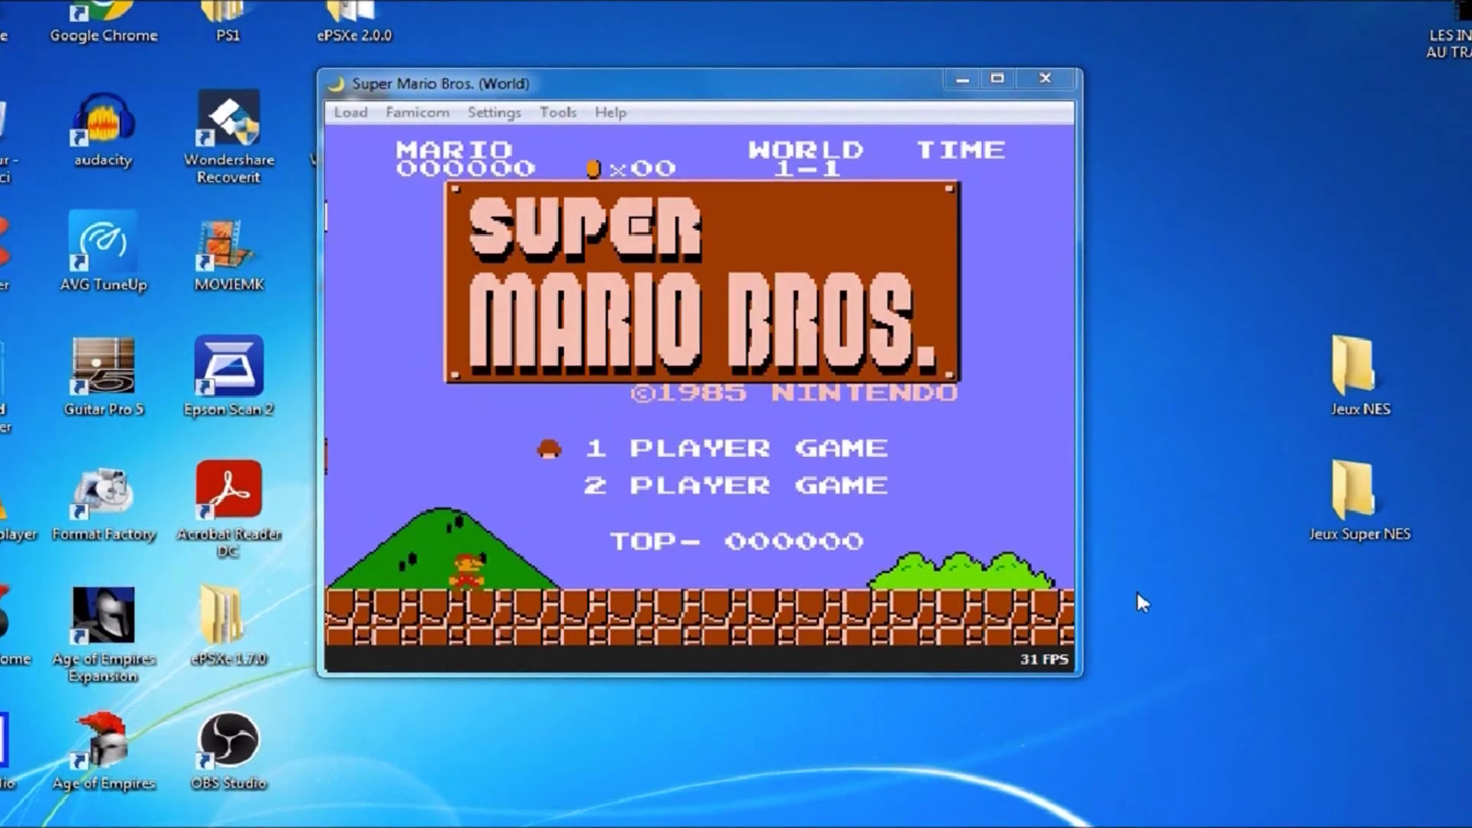
Step: Start a one-player game and guide Mario through World 1-1 up to the first green pipe, jumping on the way
key("Return")
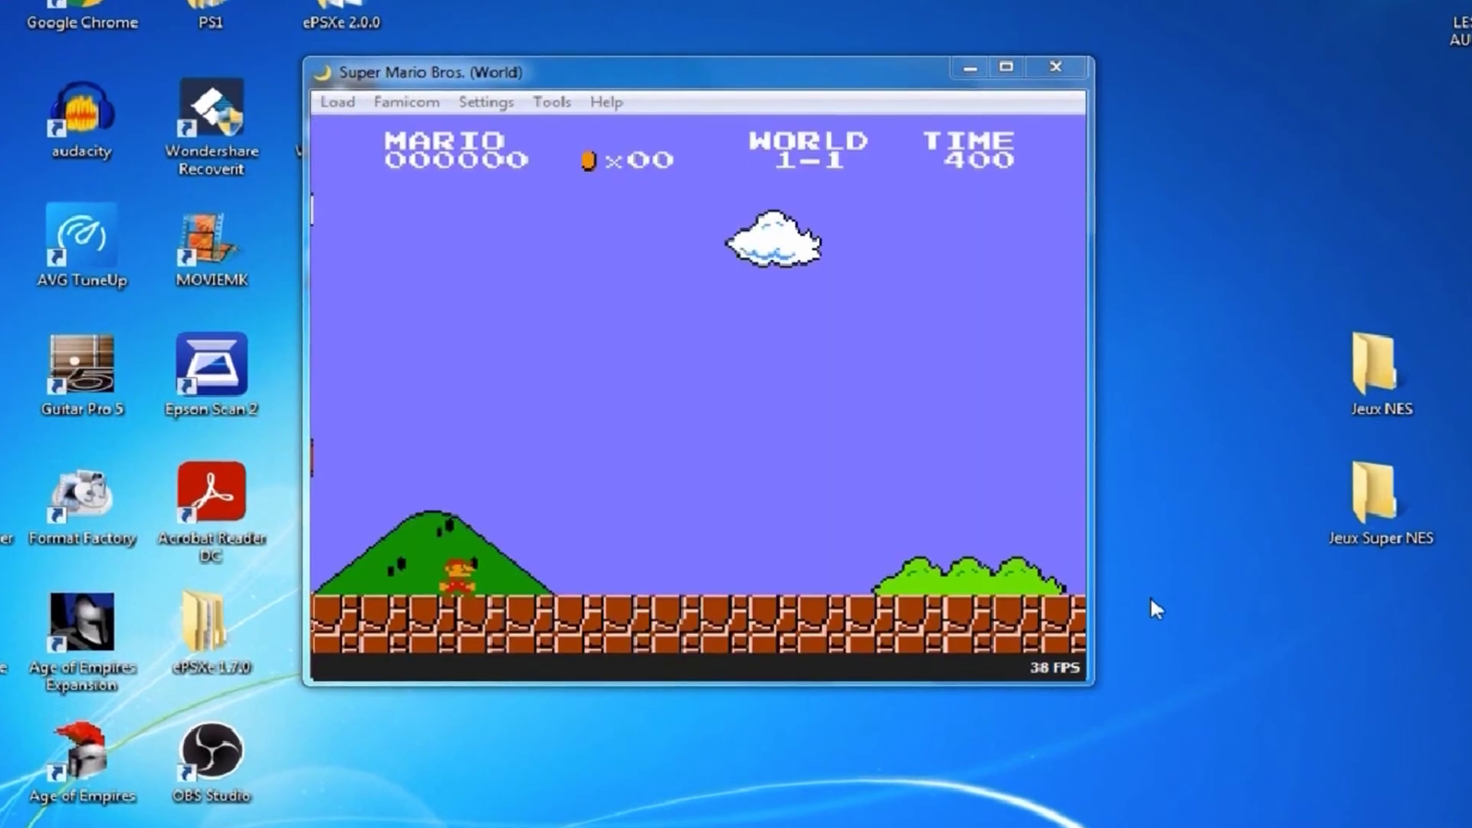
key("Right")
key("period")
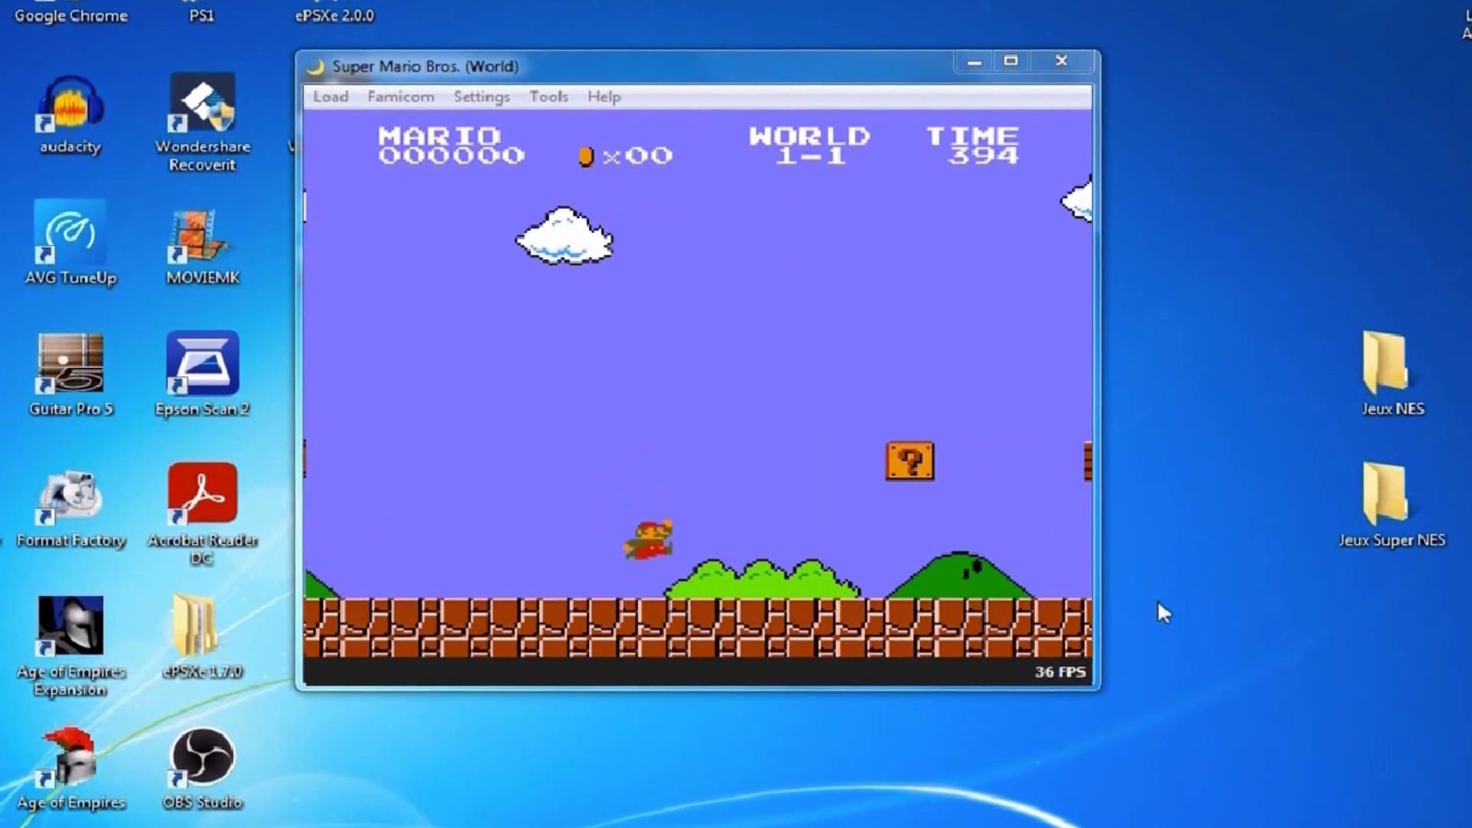
key("Right")
key("period")
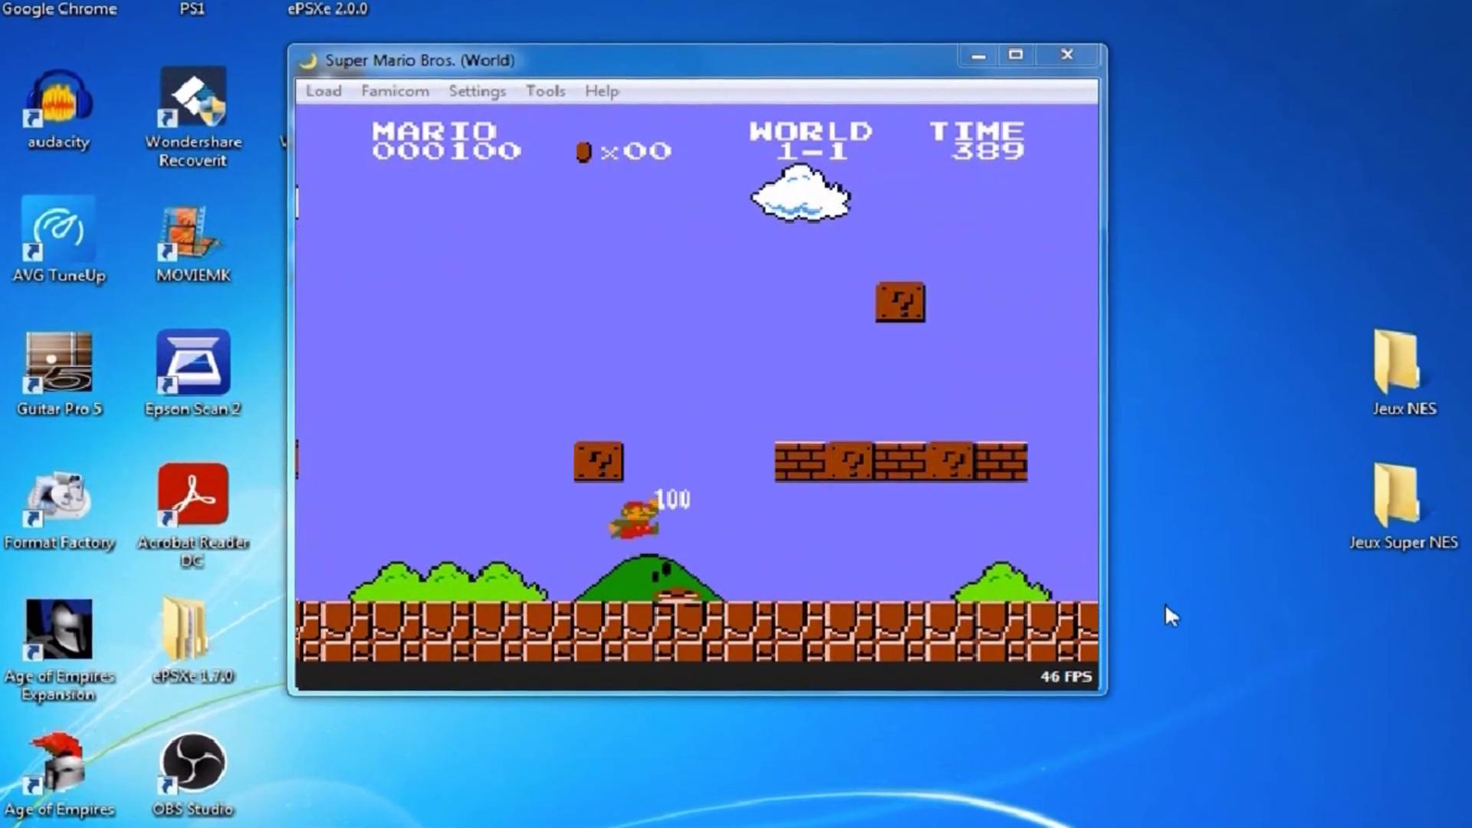
key("Right")
key("period")
key("period")
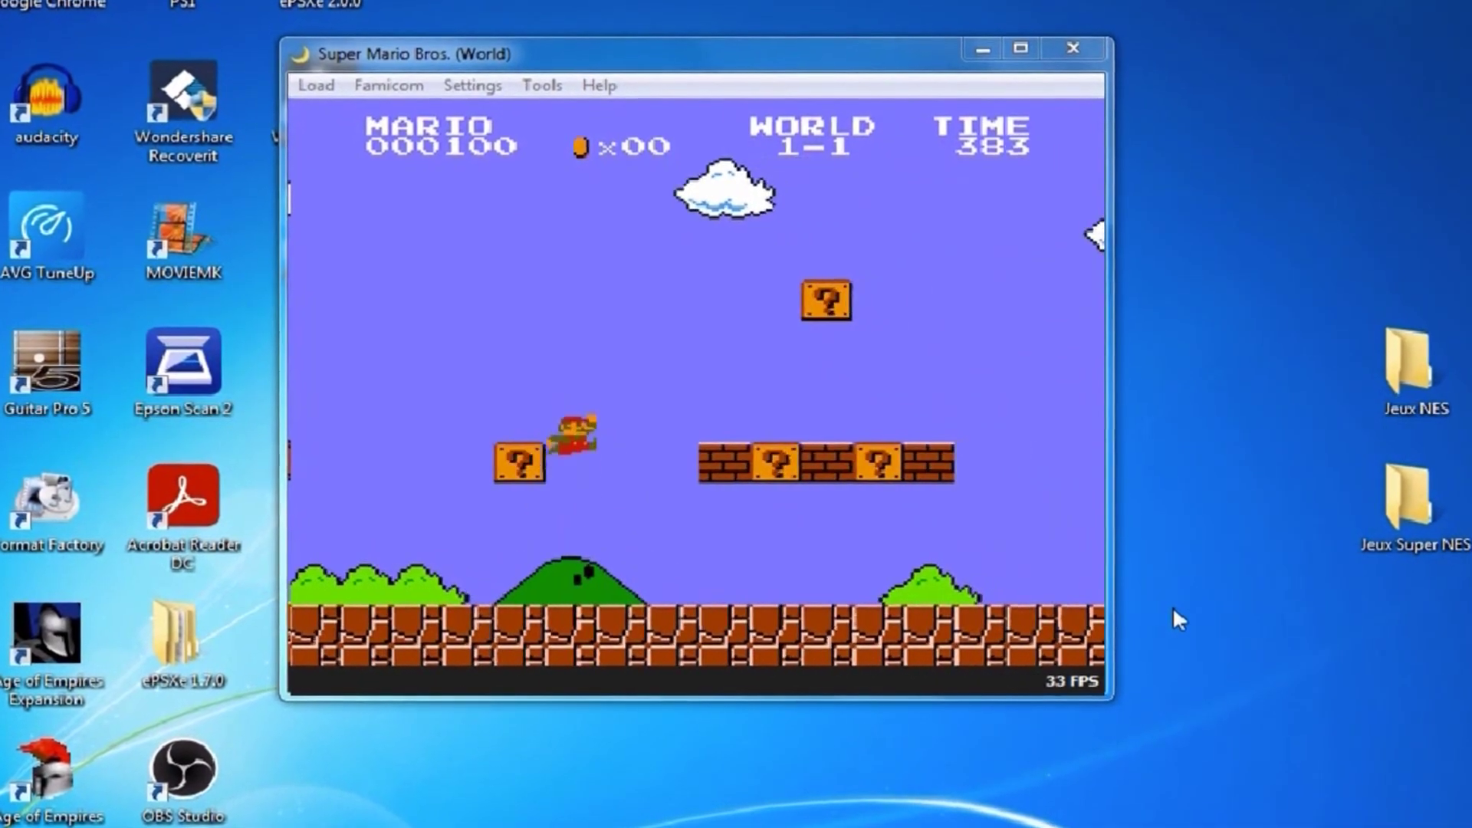
key("Left")
key("period")
key("Right")
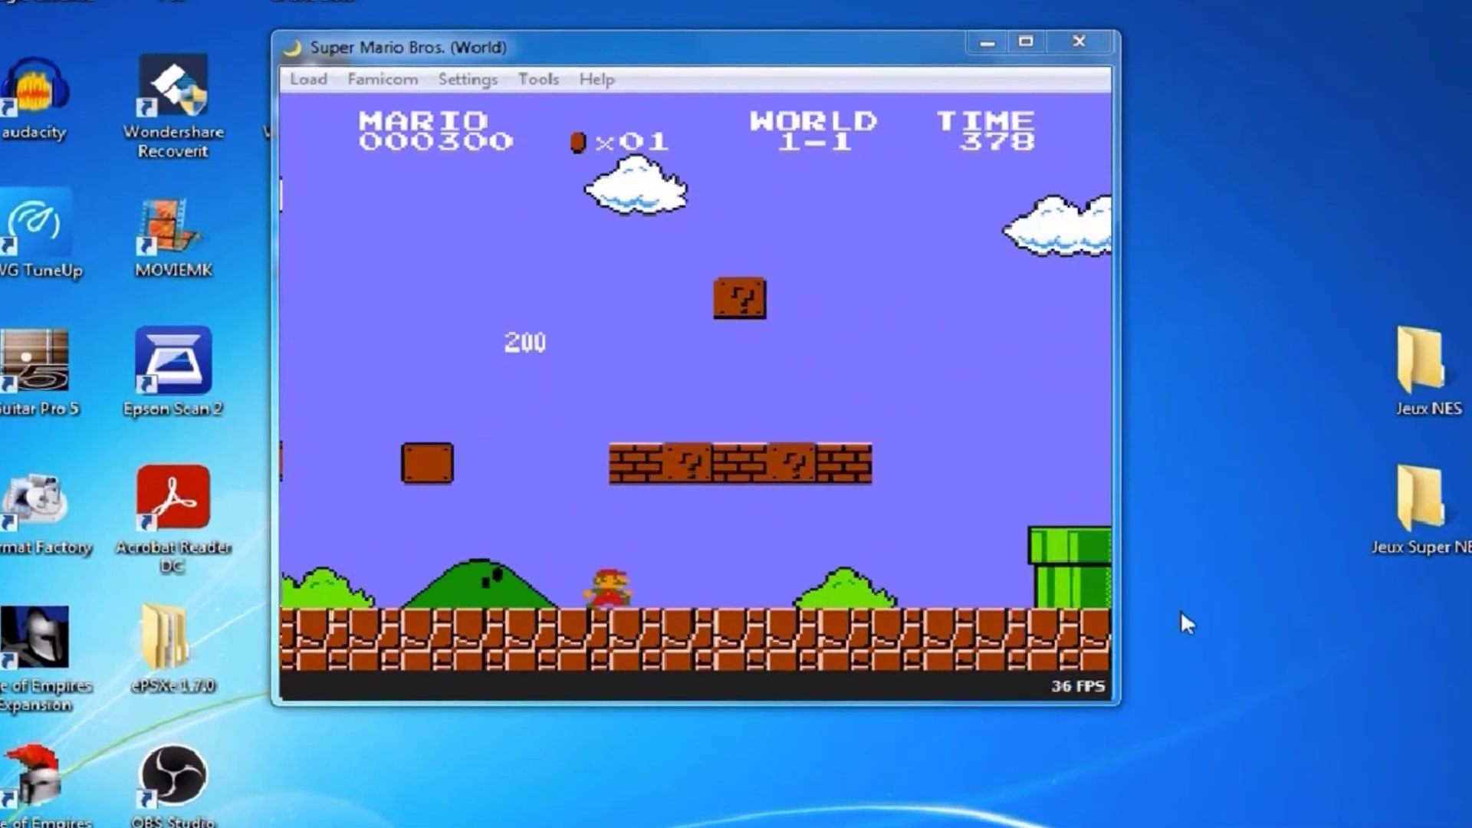
key("Right")
key("period")
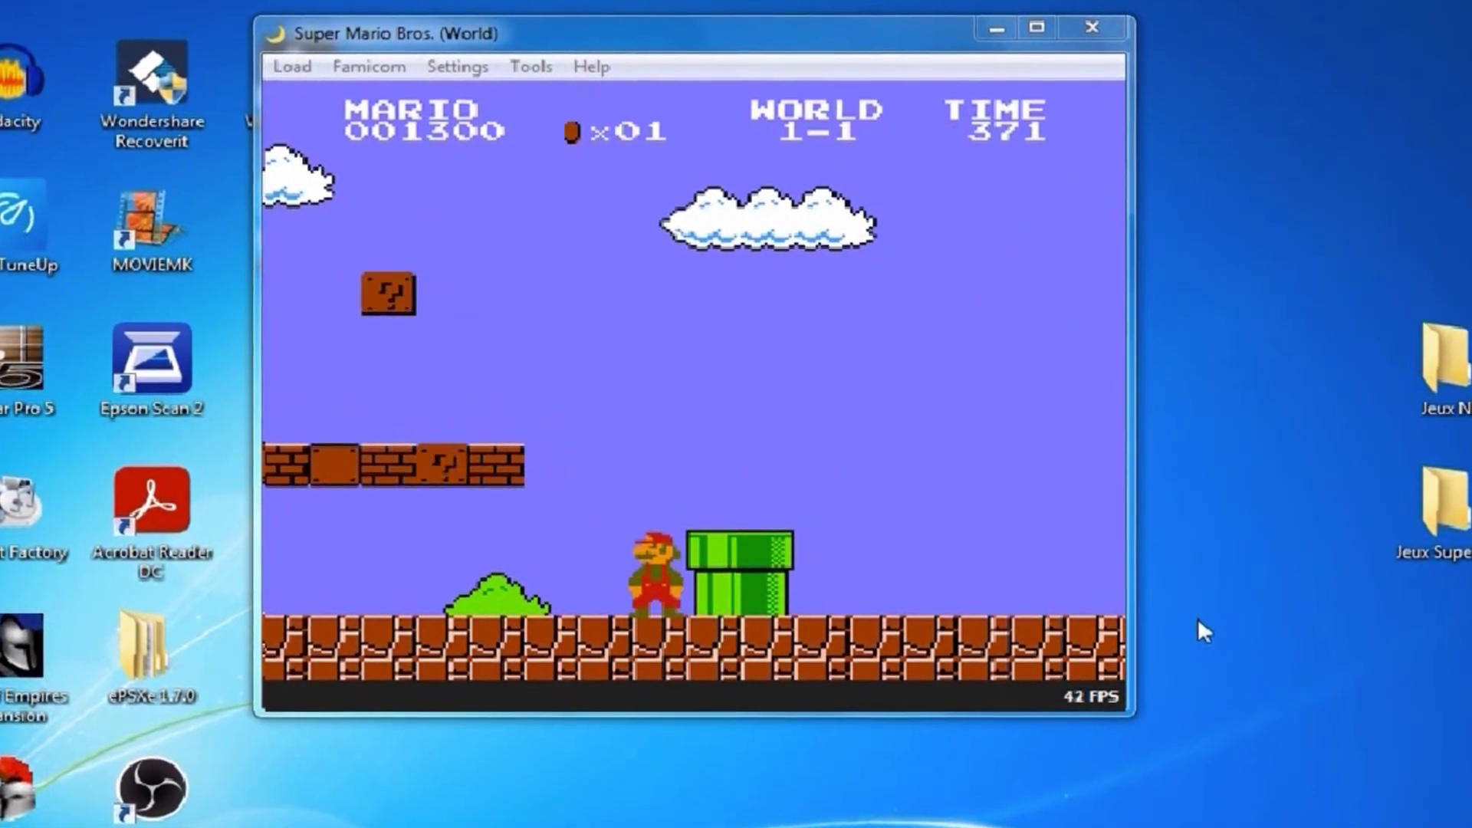
key("Right")
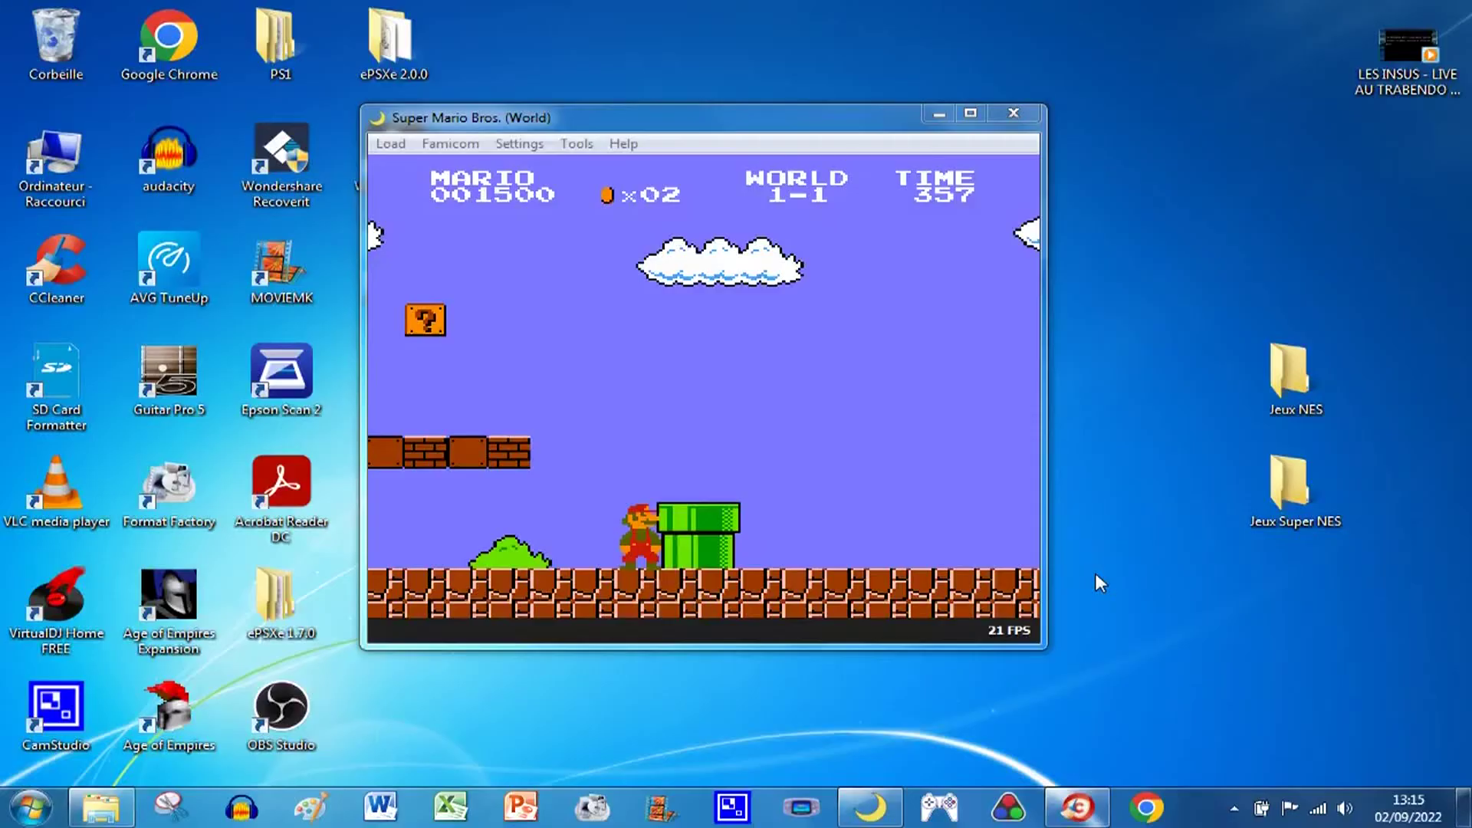
Step: Quit the emulator from the running Super Mario Bros. game
left_click(1025, 567)
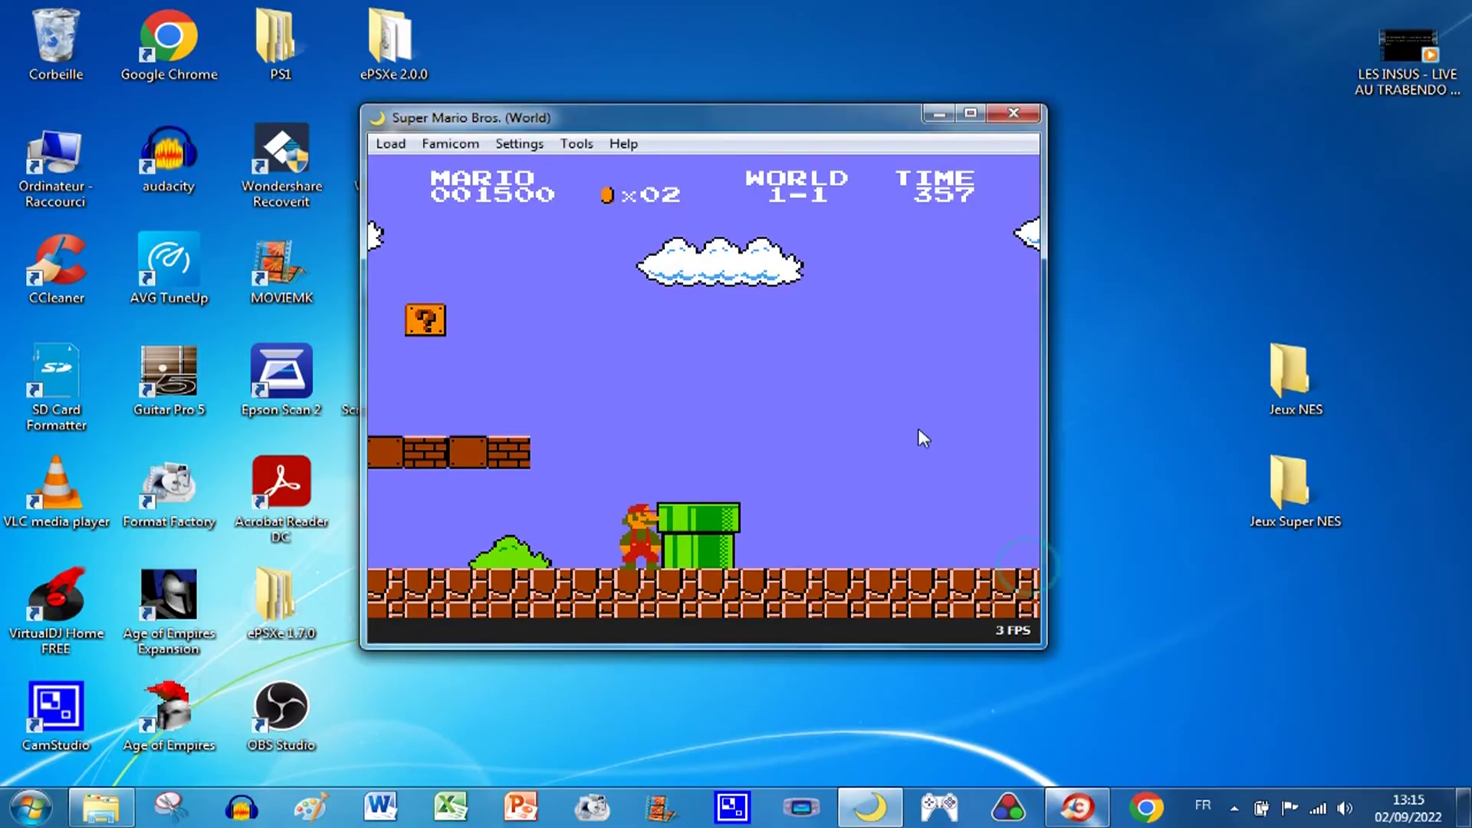
left_click(391, 143)
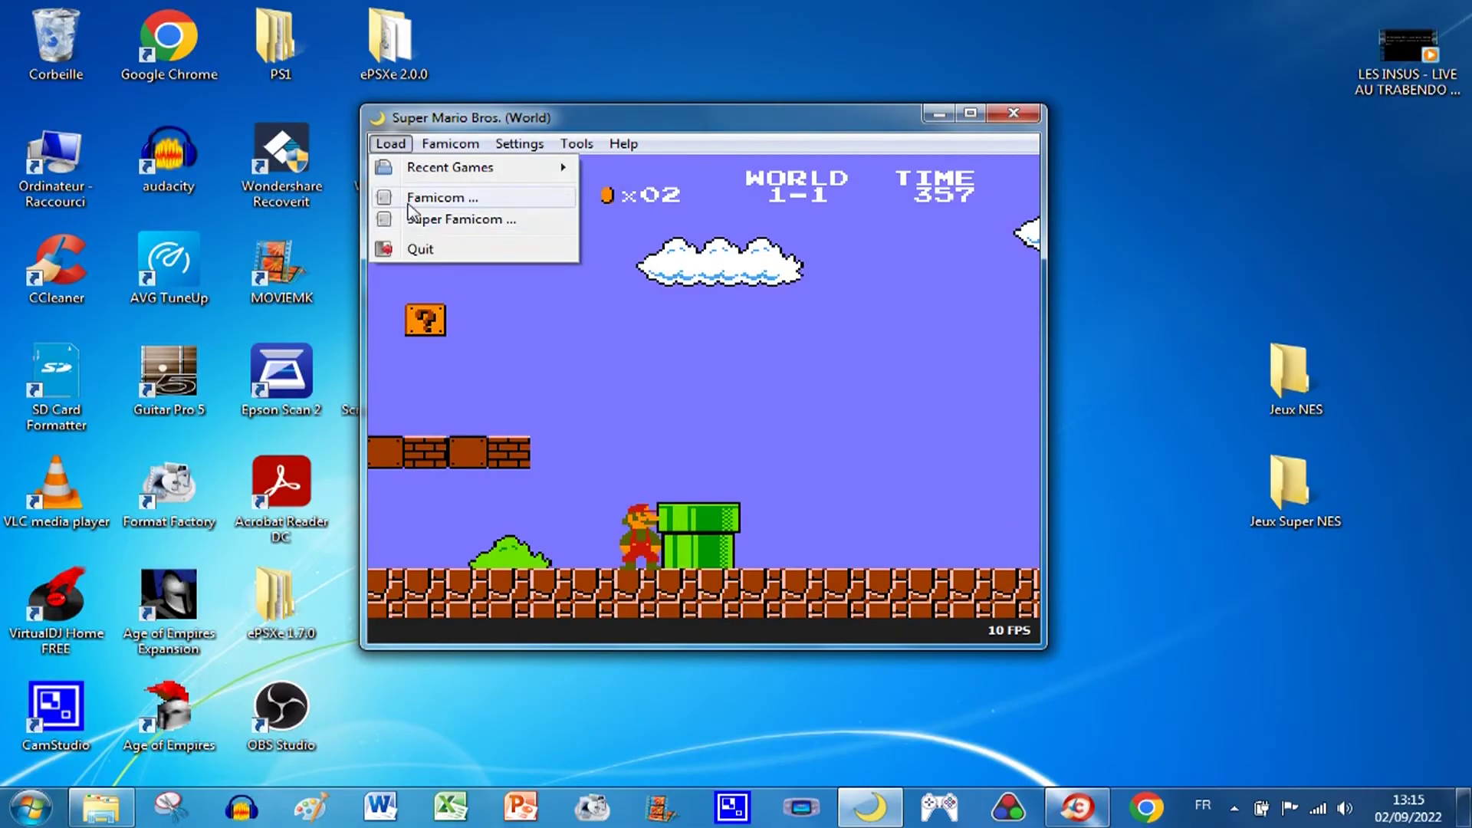
left_click(420, 249)
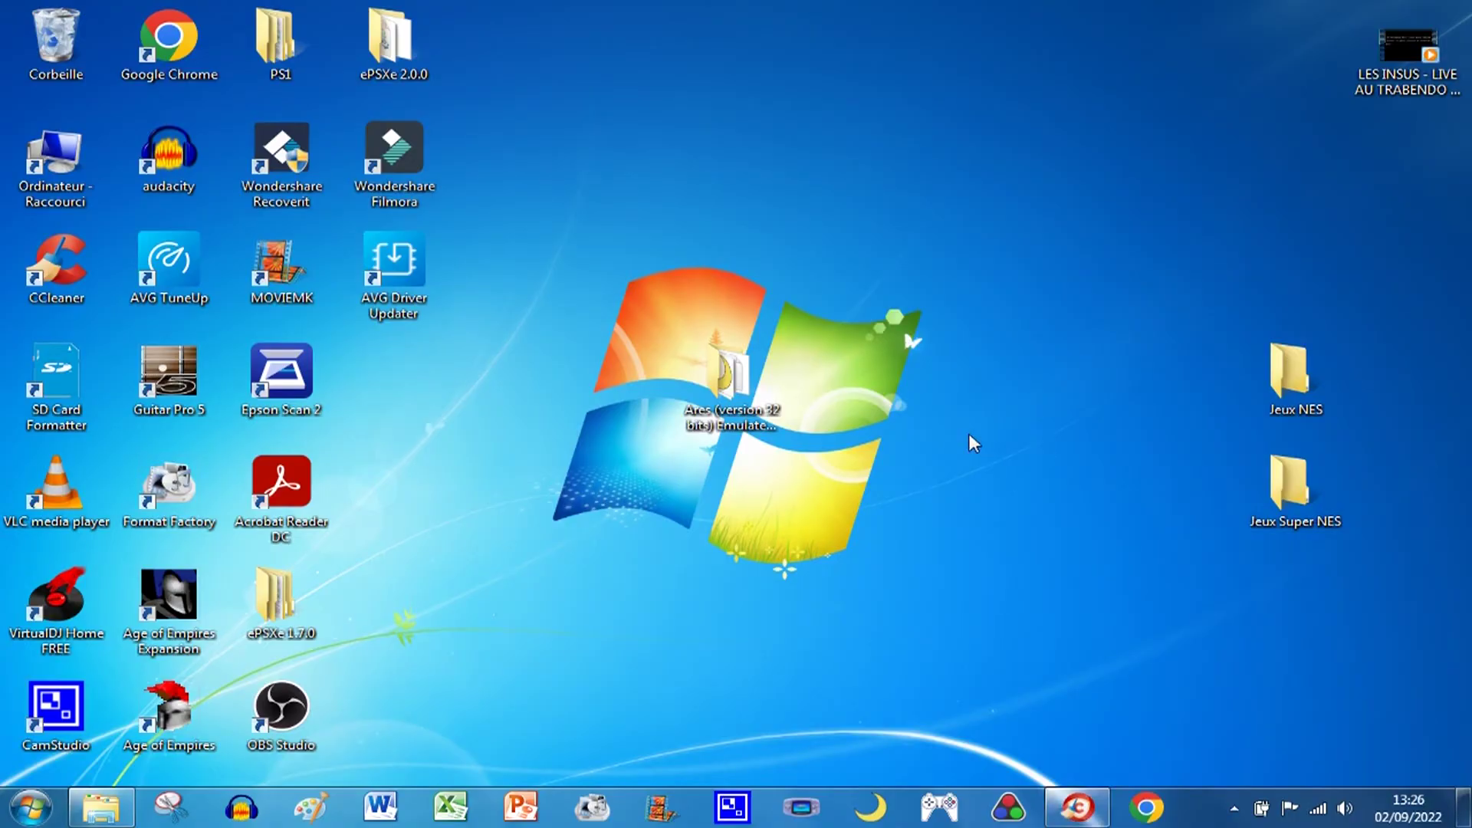
Step: Relaunch lucia and load Legend of Zelda, The - A Link to the Past (France).sfc as a Super Famicom game from Jeux Super NES
left_click(969, 434)
left_click(868, 805)
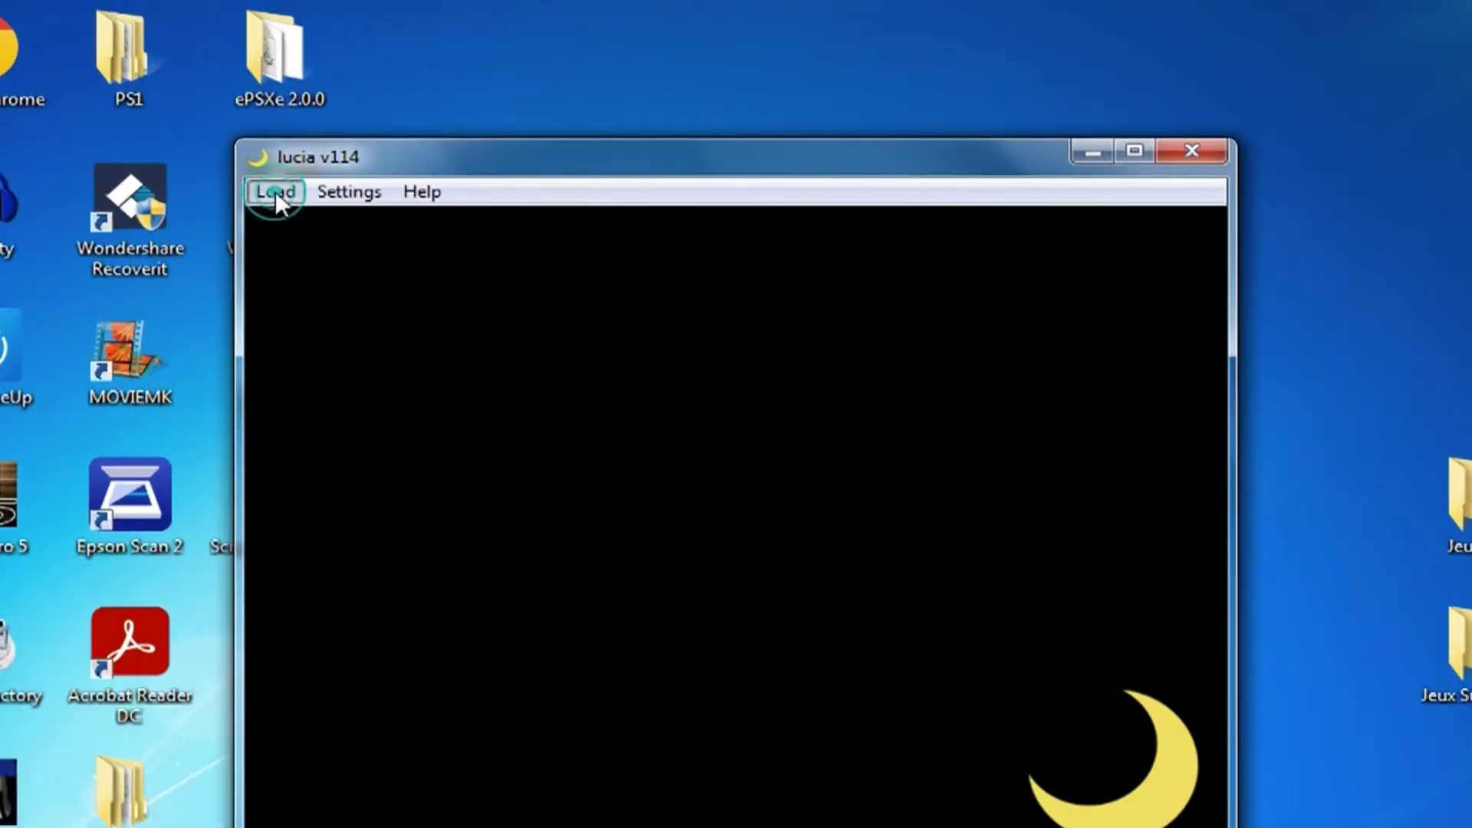
left_click(389, 143)
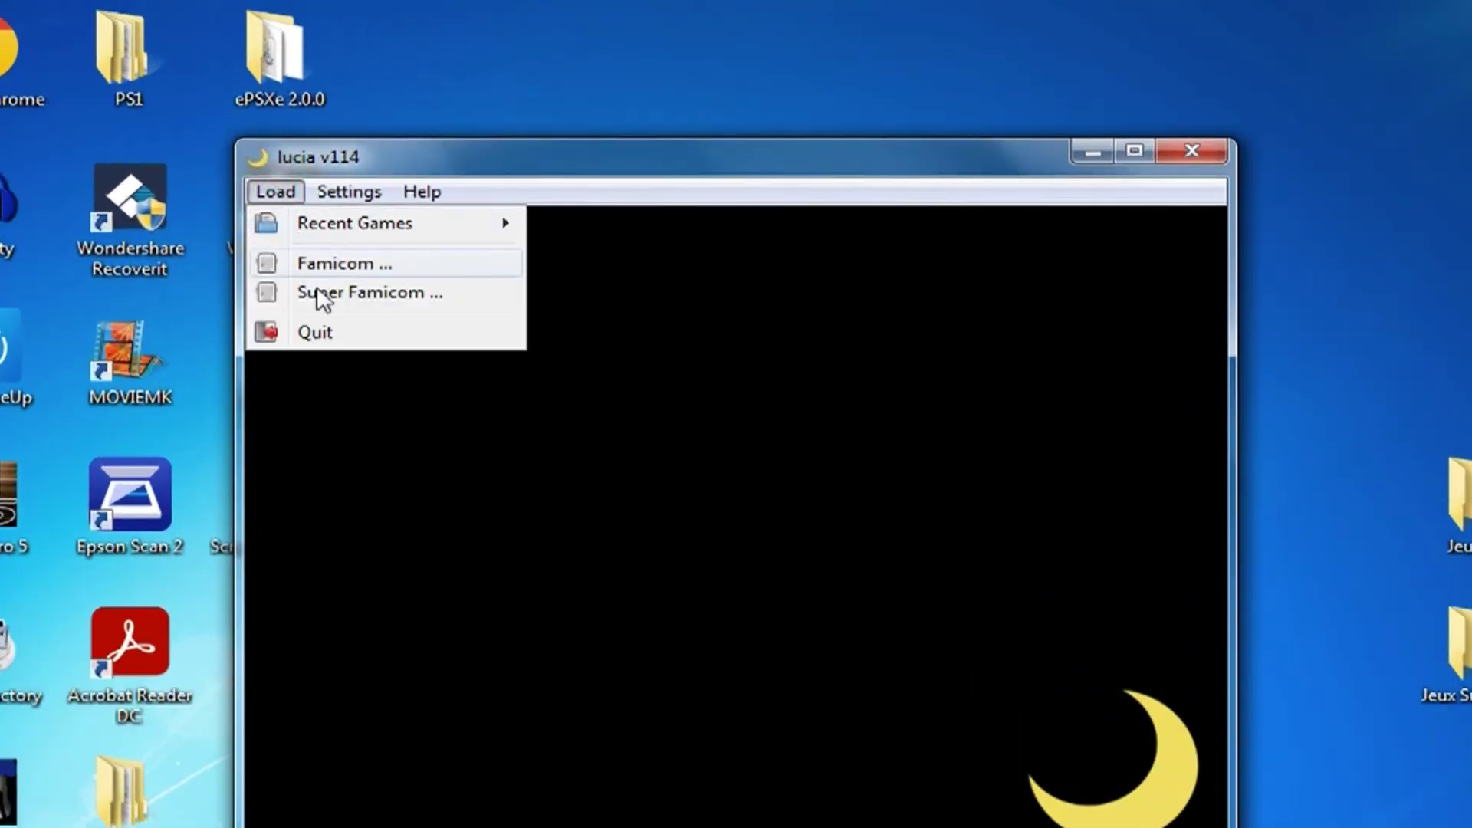
left_click(414, 294)
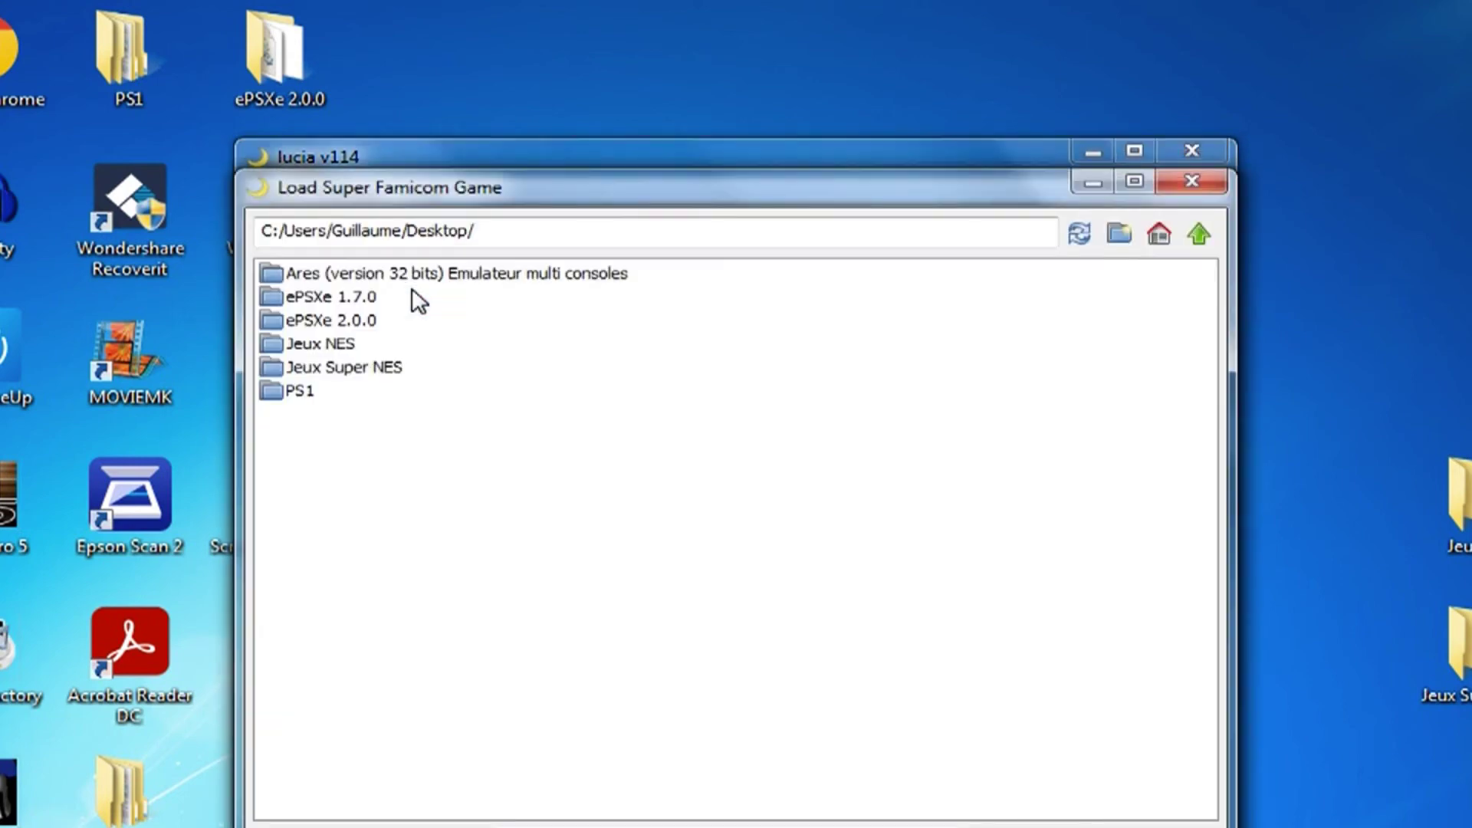
left_click(366, 368)
double_click(363, 368)
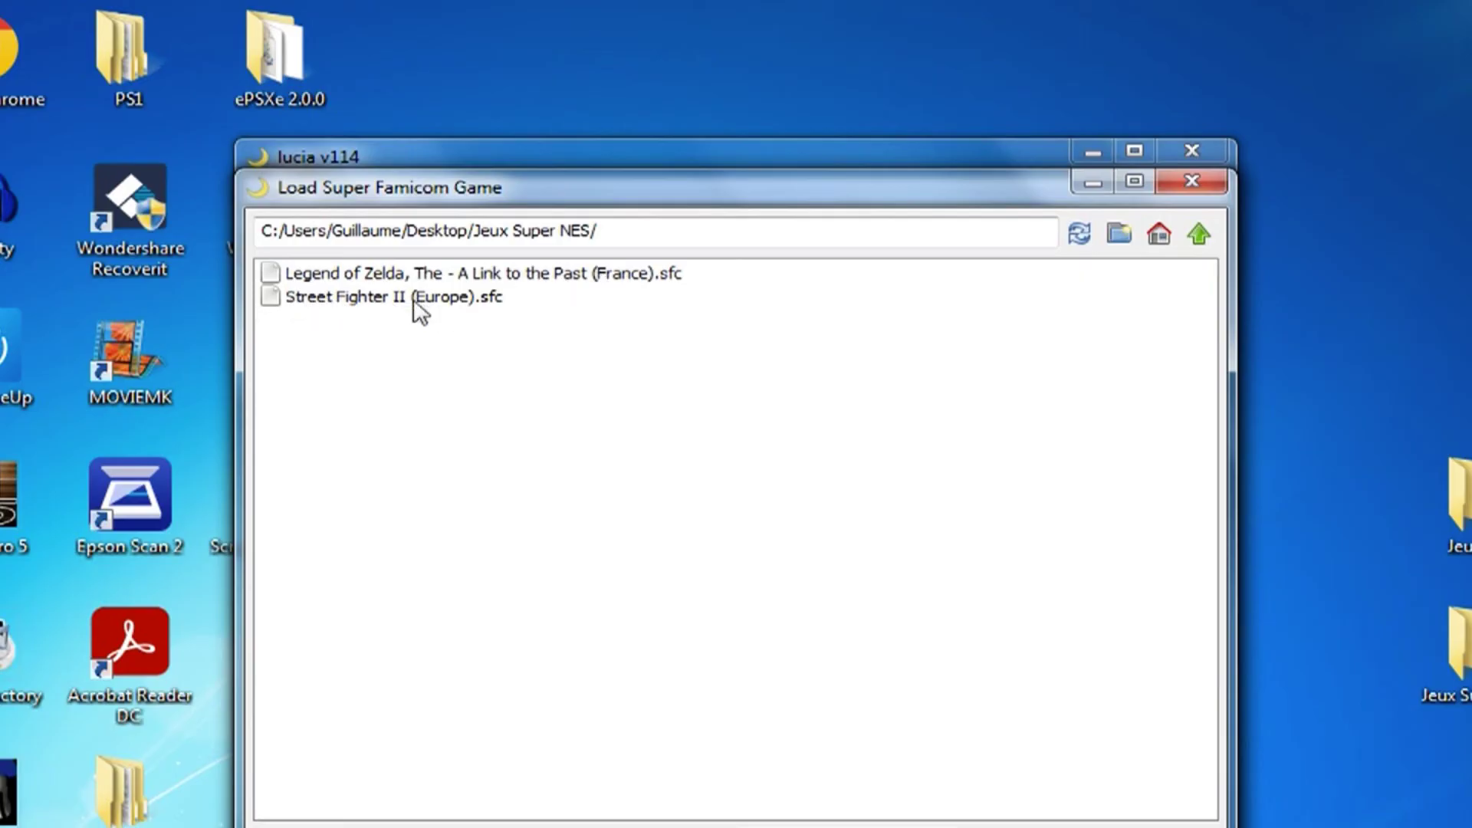
left_click(528, 282)
double_click(534, 273)
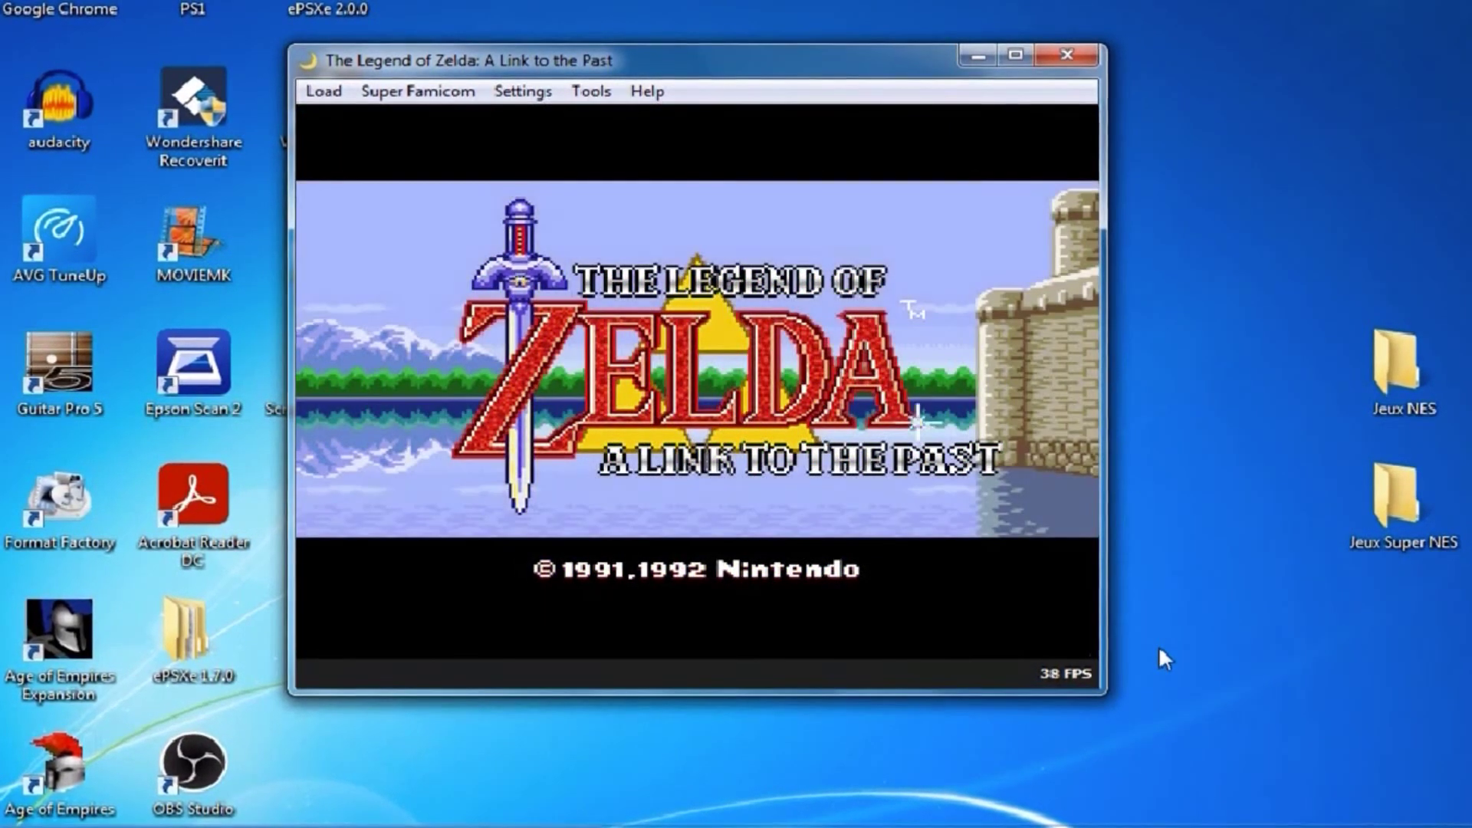
Step: Start Zelda from the first save slot until the opening dialogue plays, and quit the emulator
key("Return")
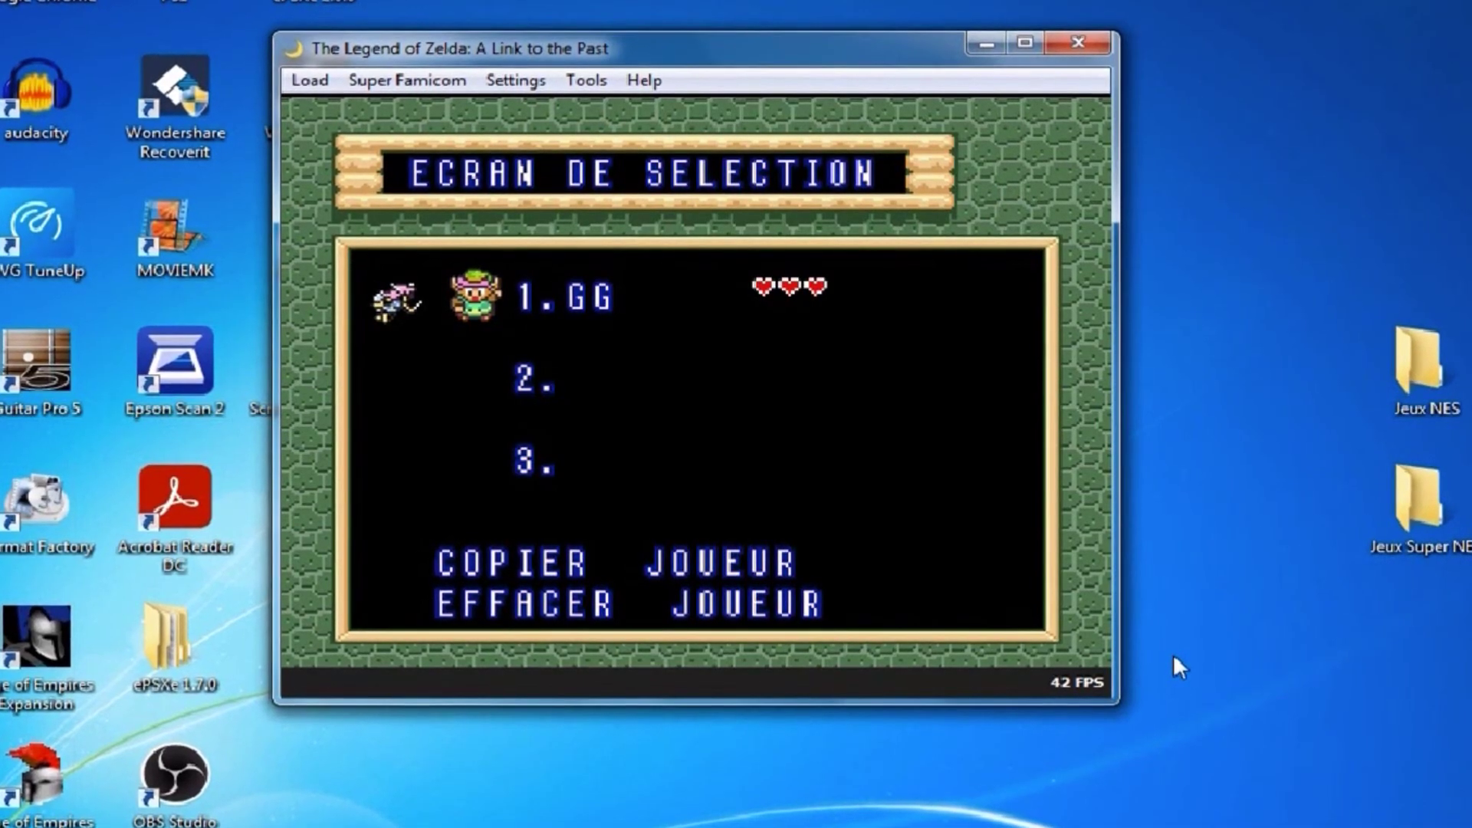
key("Return")
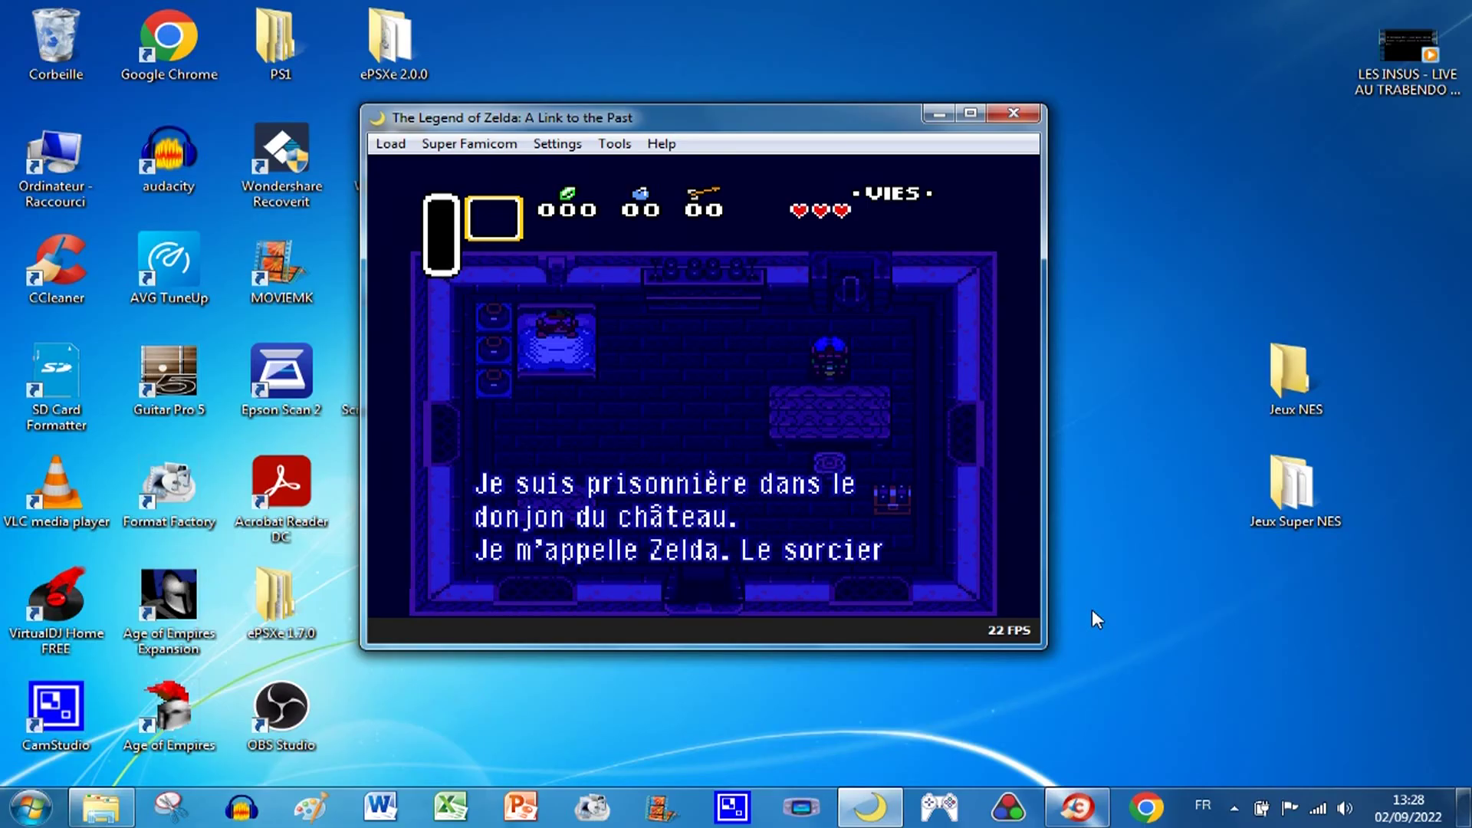
left_click(285, 61)
left_click(420, 249)
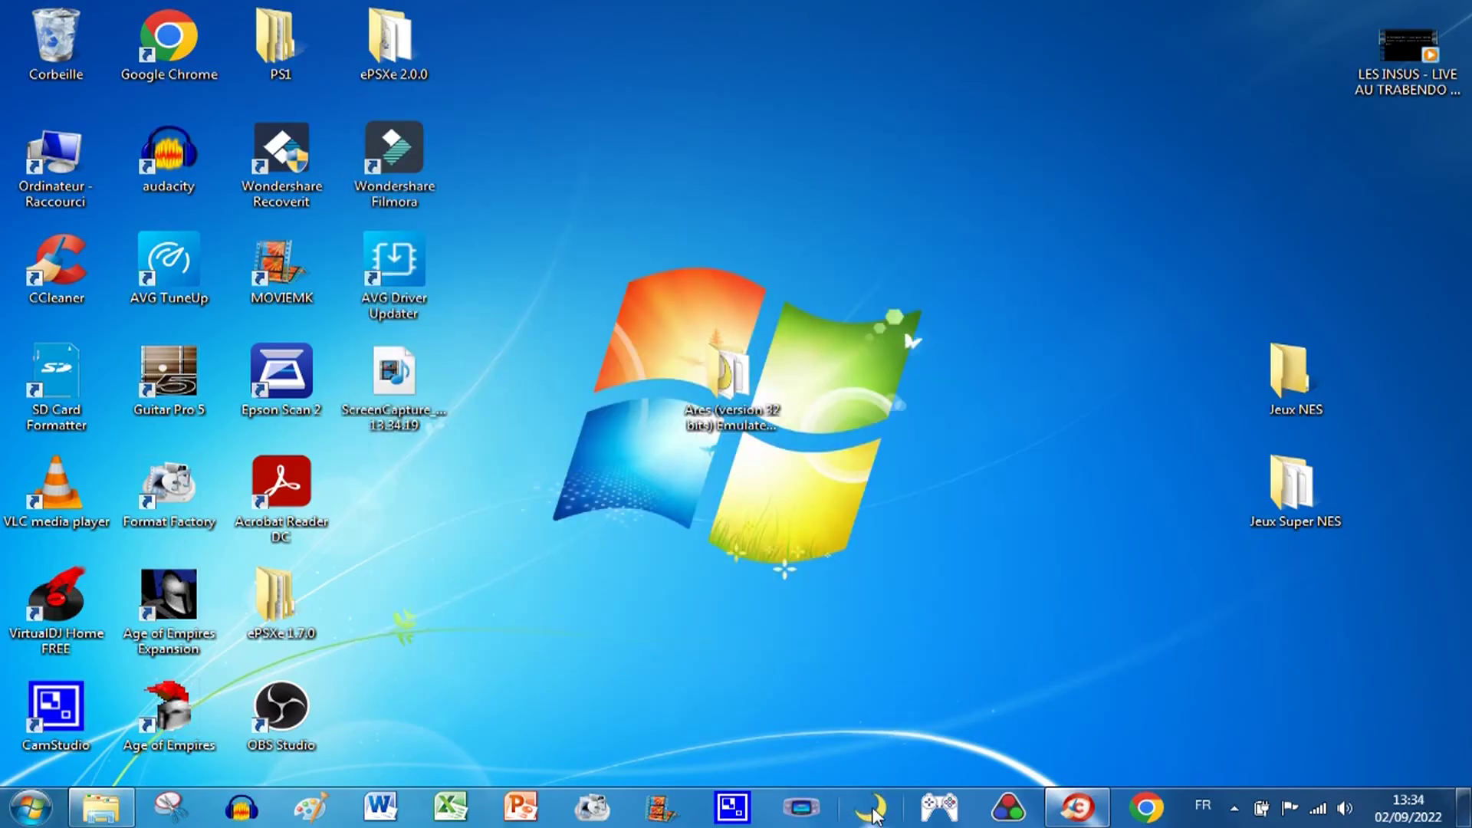
Step: Relaunch lucia and load Street Fighter II (Europe).sfc as a Super Famicom game from the Jeux Super NES folder
left_click(872, 808)
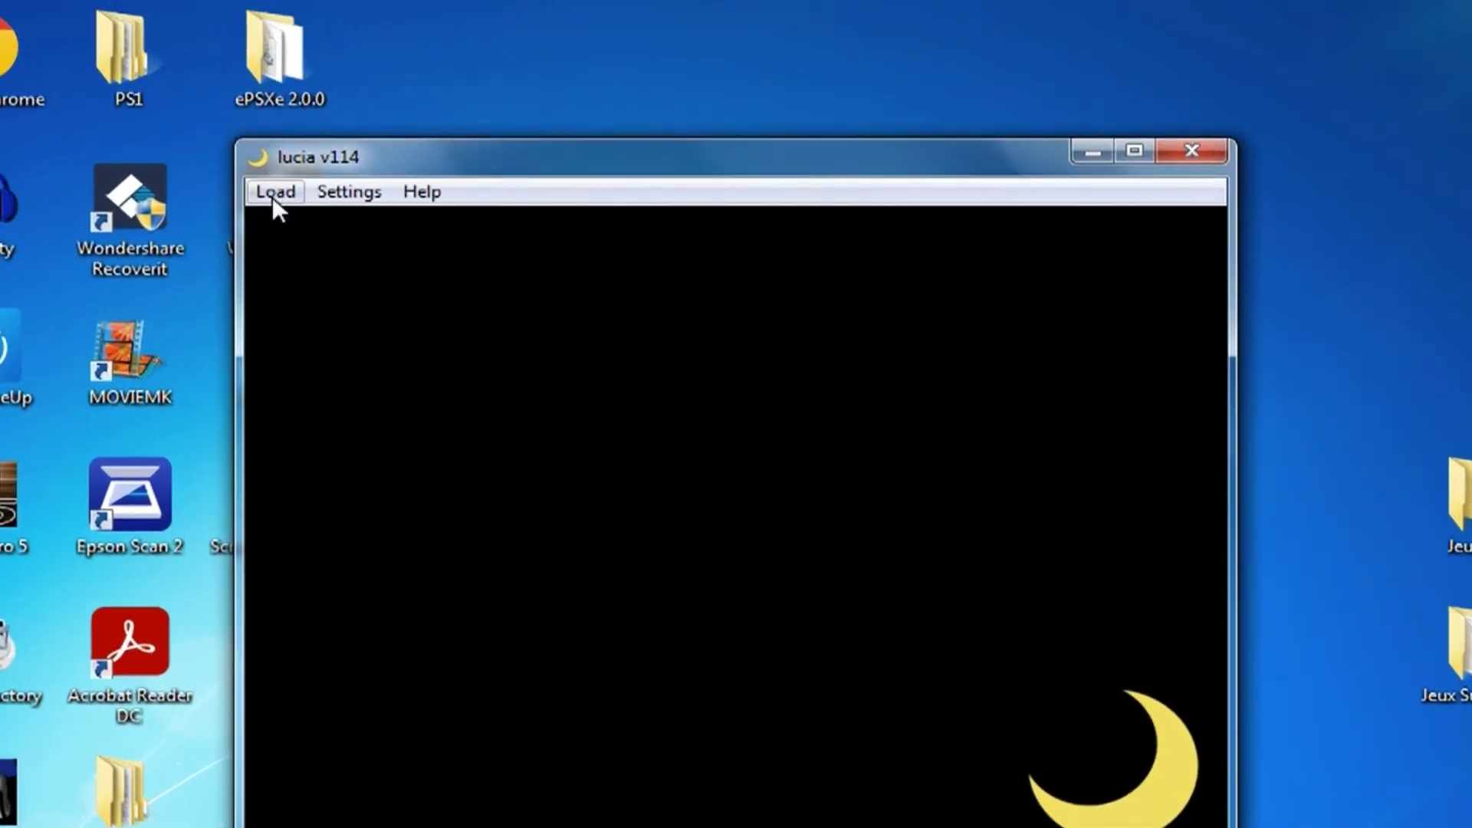
left_click(389, 146)
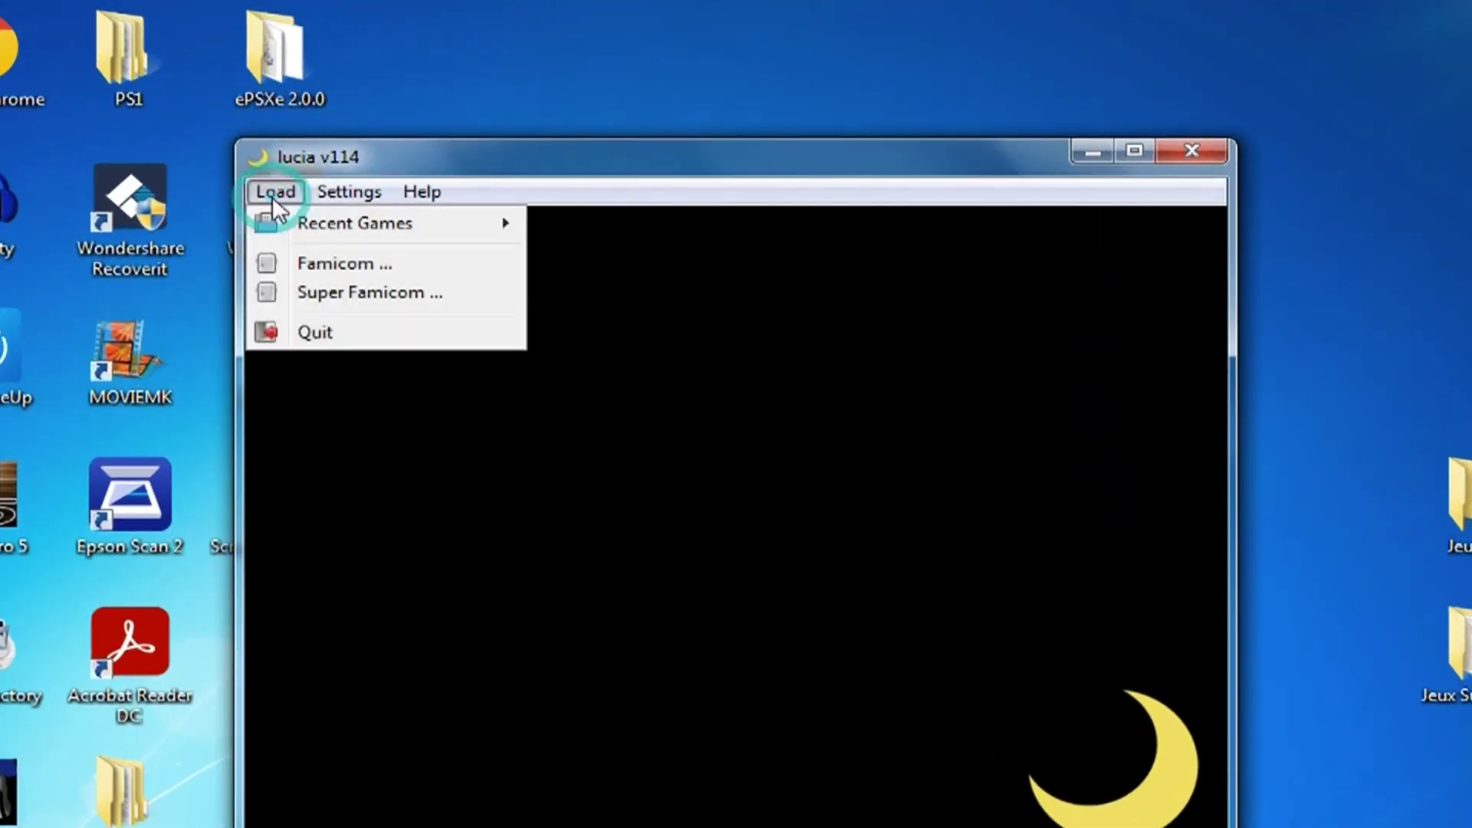
left_click(376, 295)
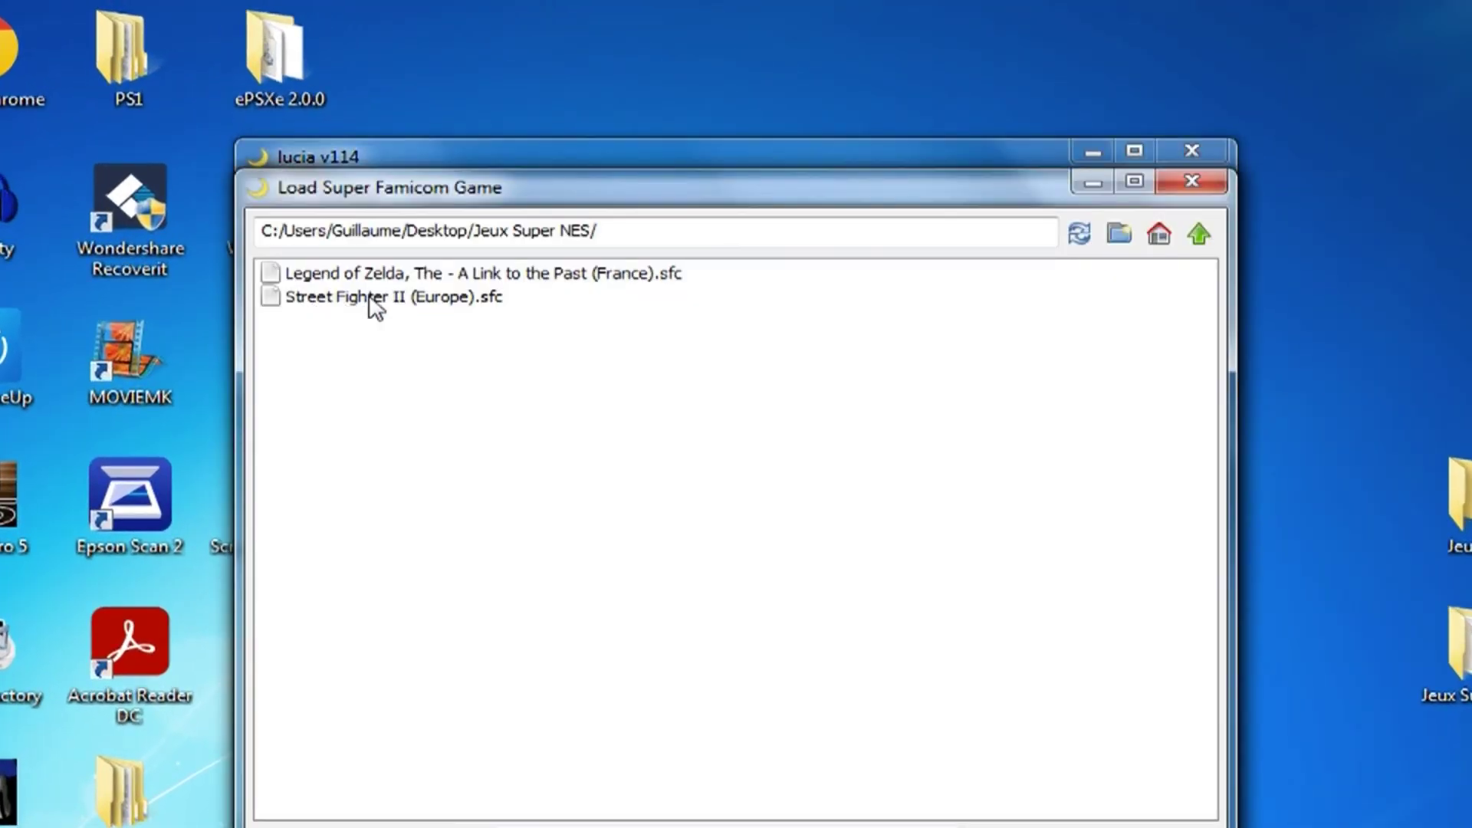
double_click(404, 299)
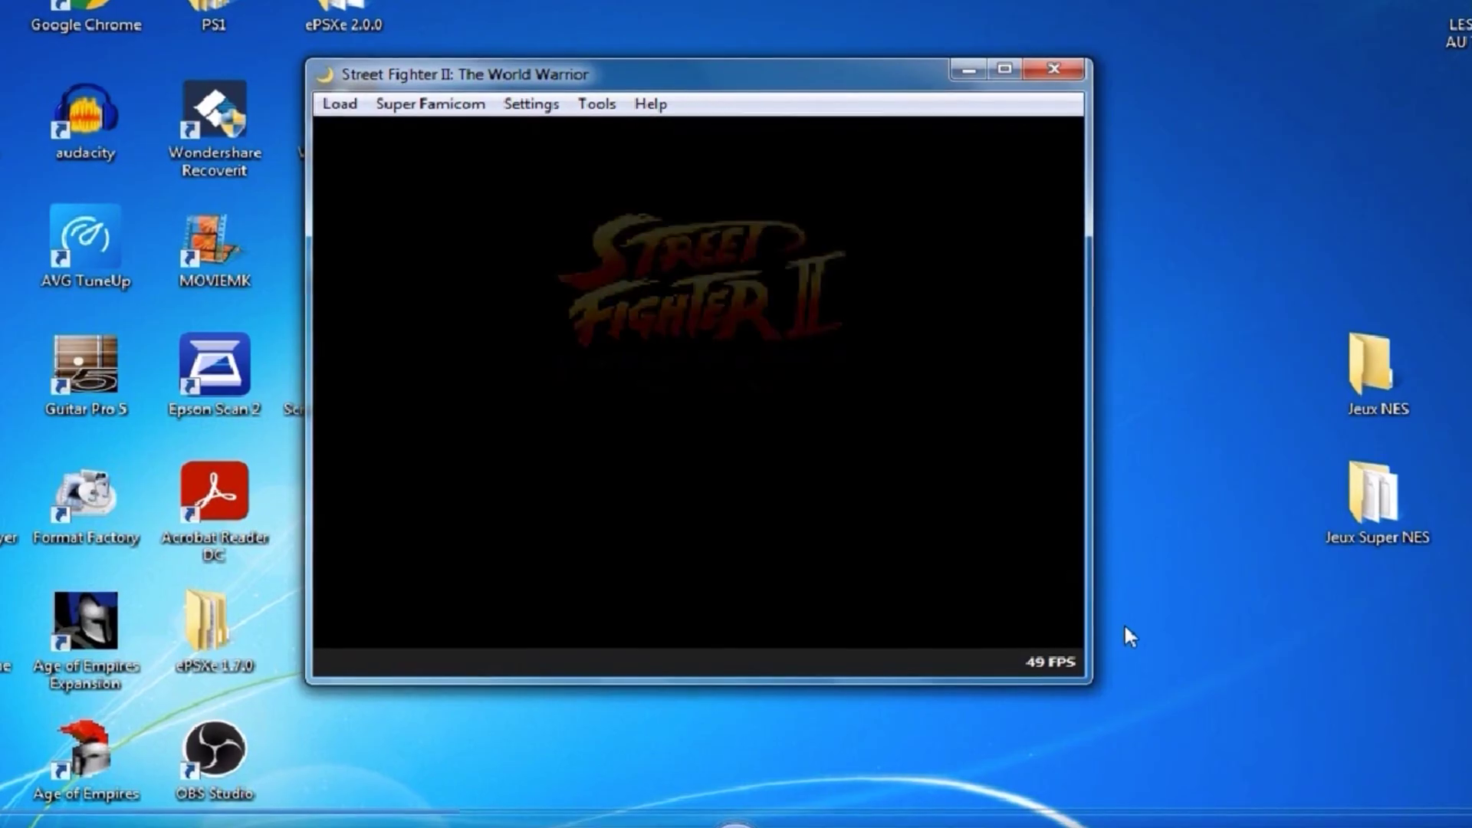
Step: Choose Game Start, pick Ryu as the fighter and attack Dhalsim with a kick in round 1
key("Down")
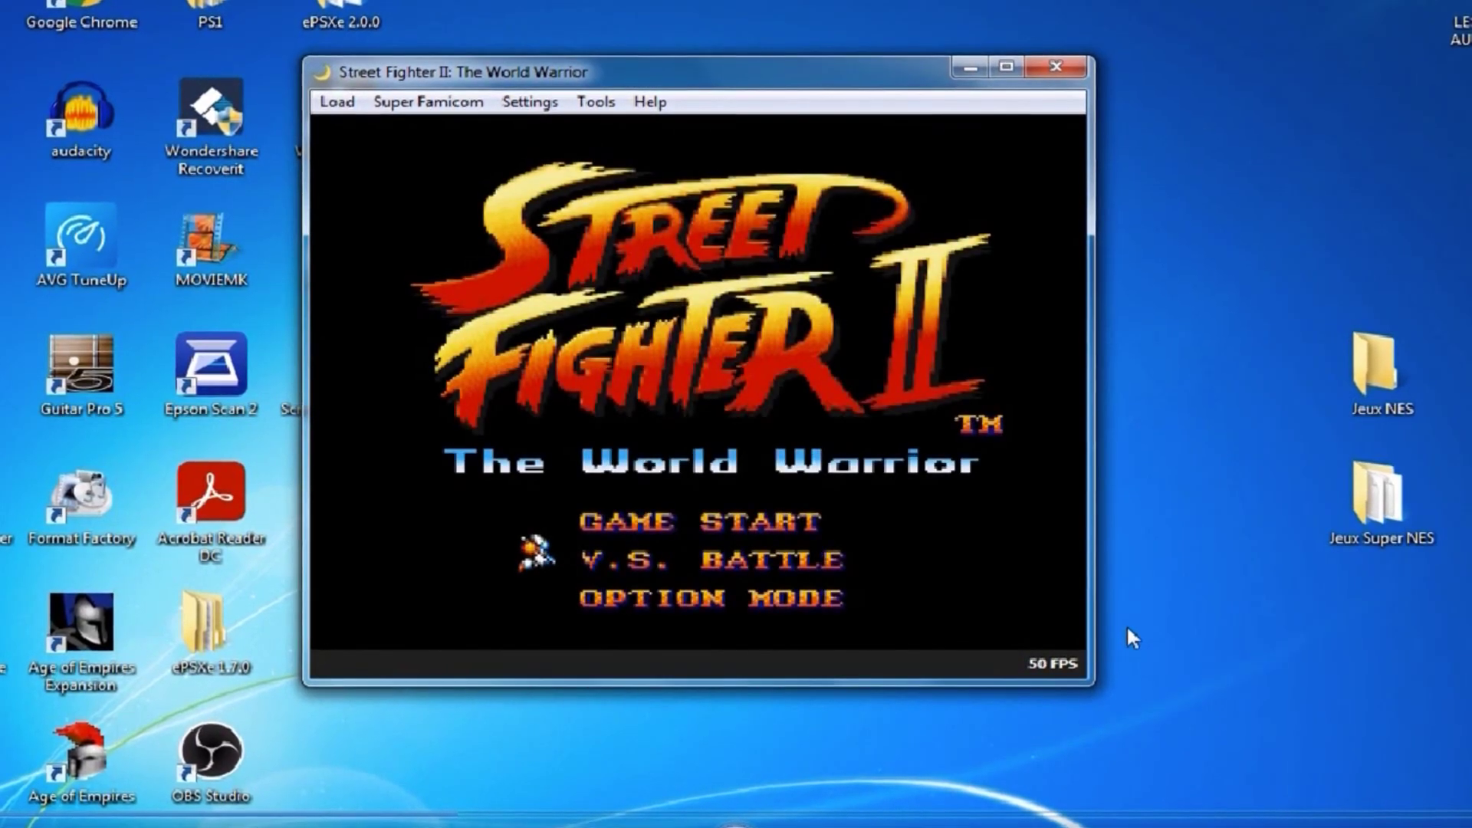
key("Up")
key("Return")
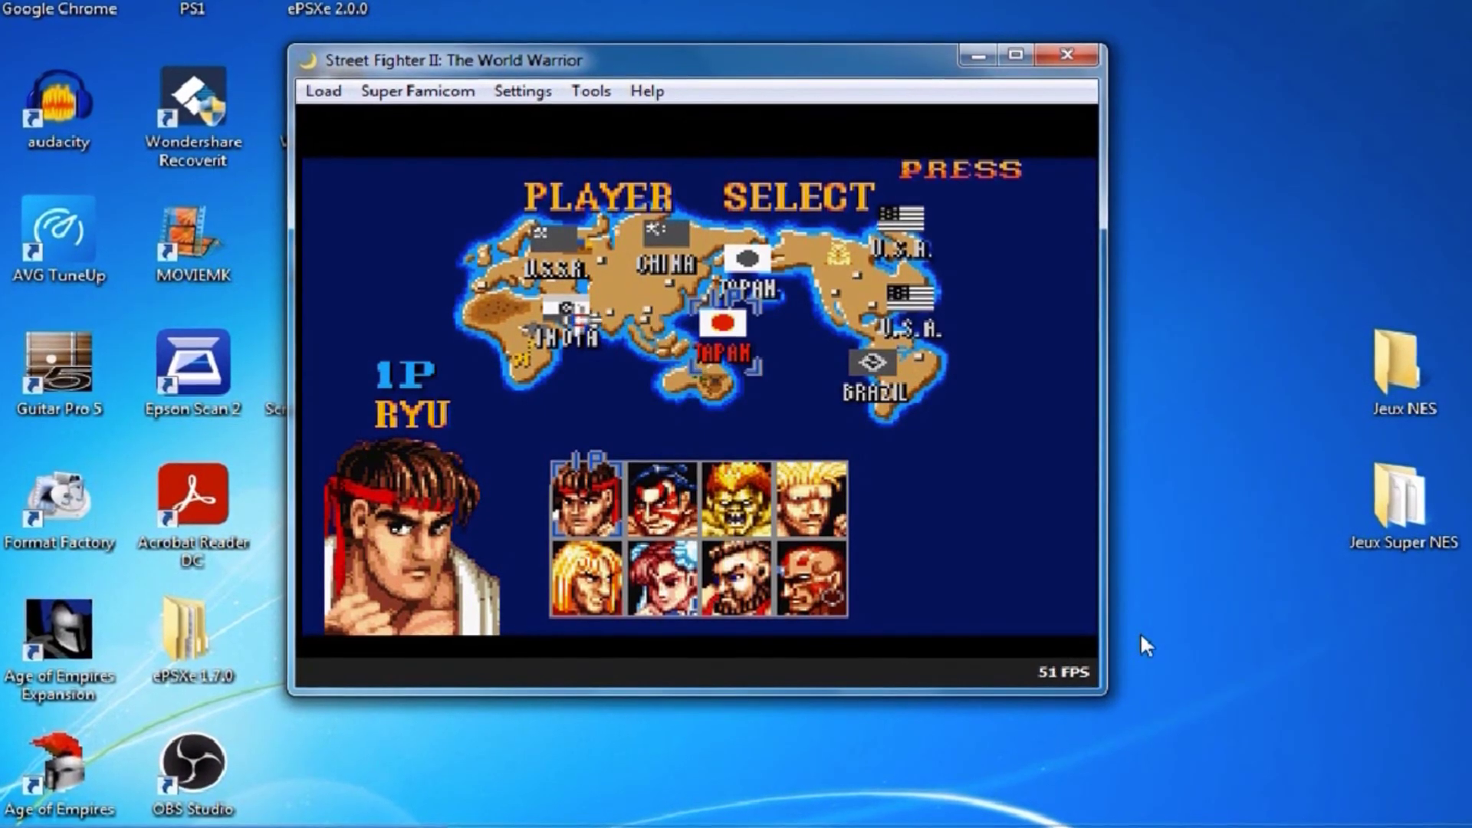
key("x")
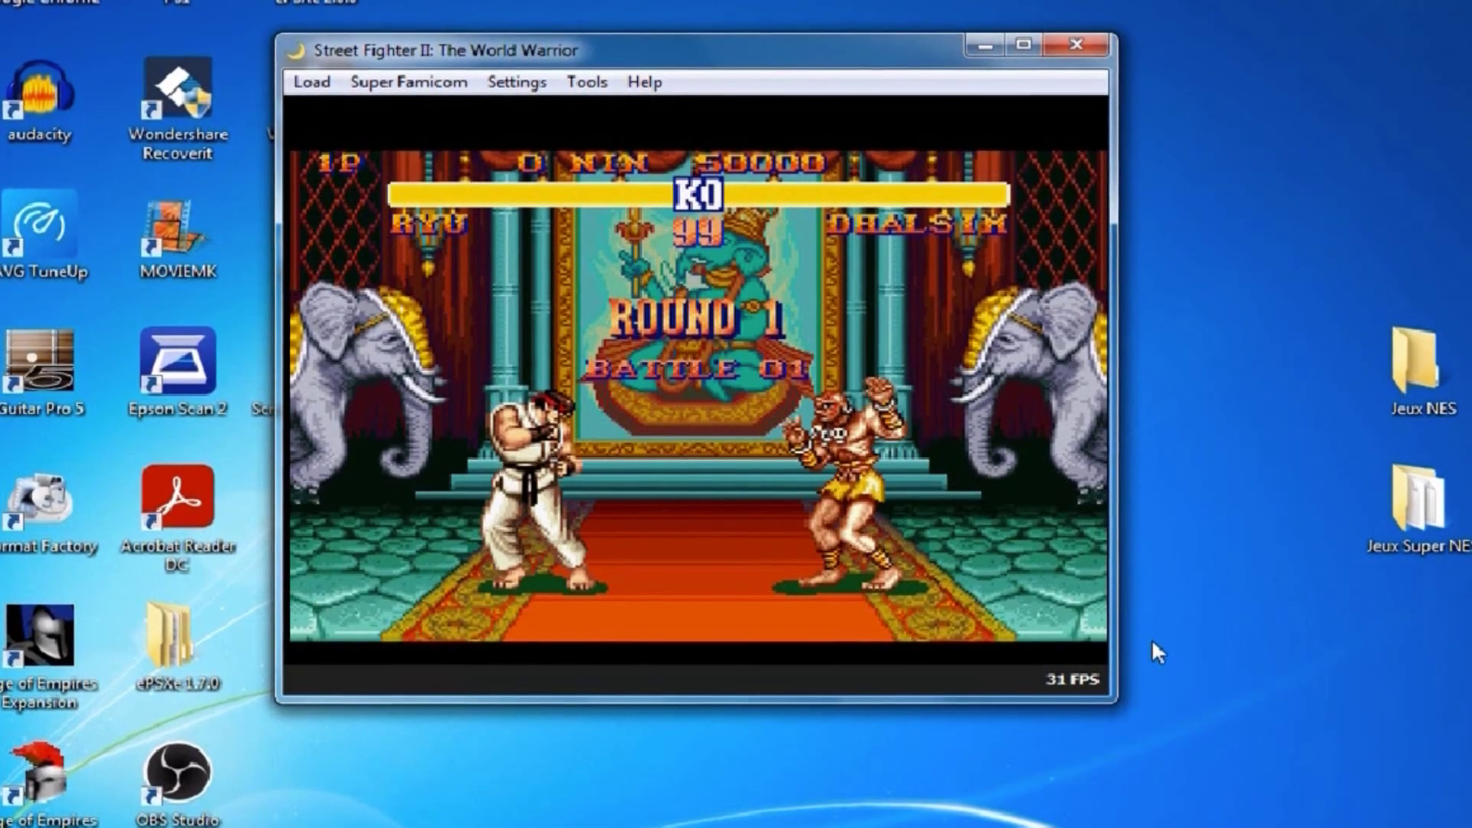
key("x")
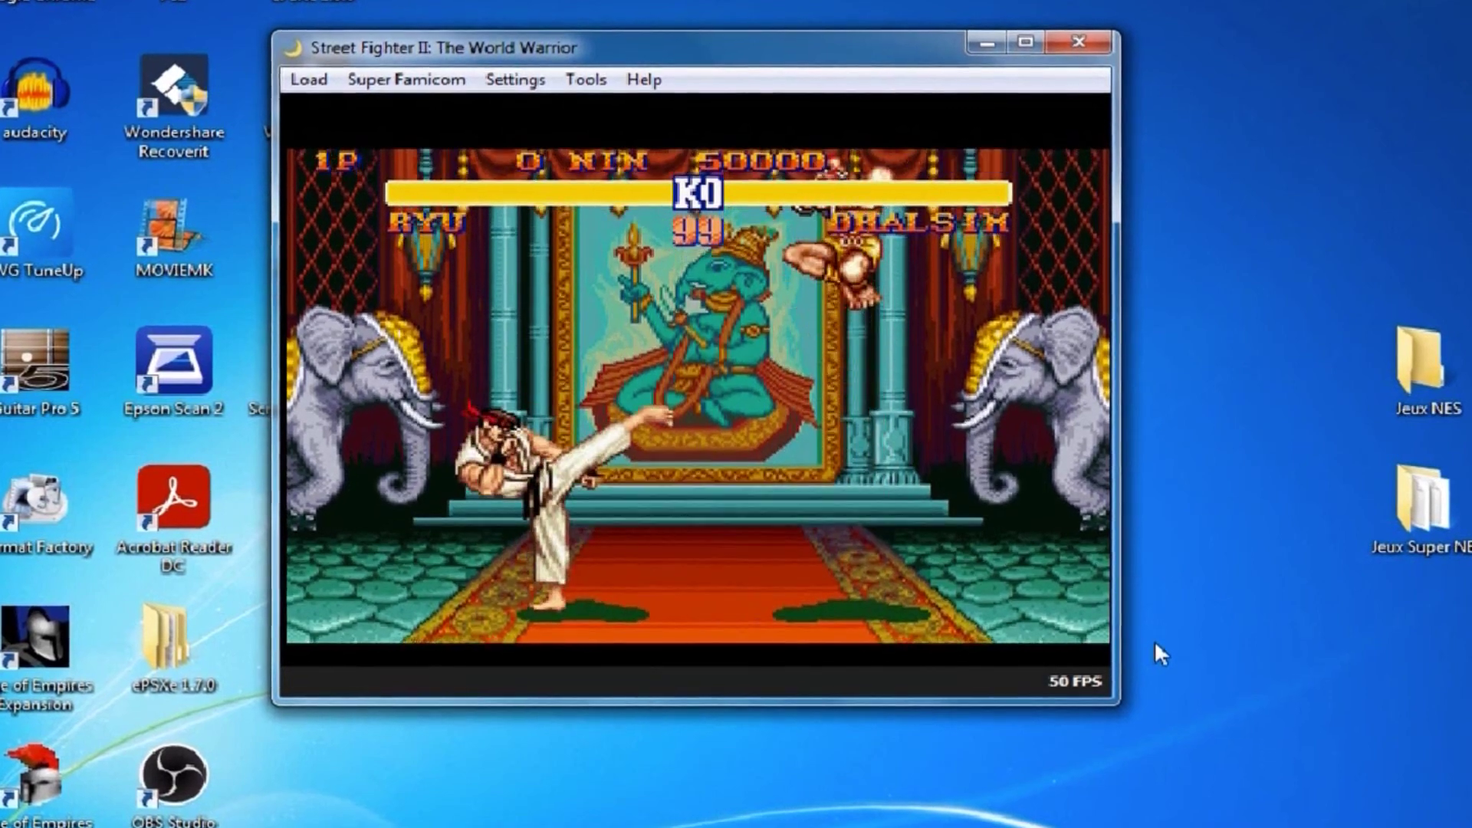